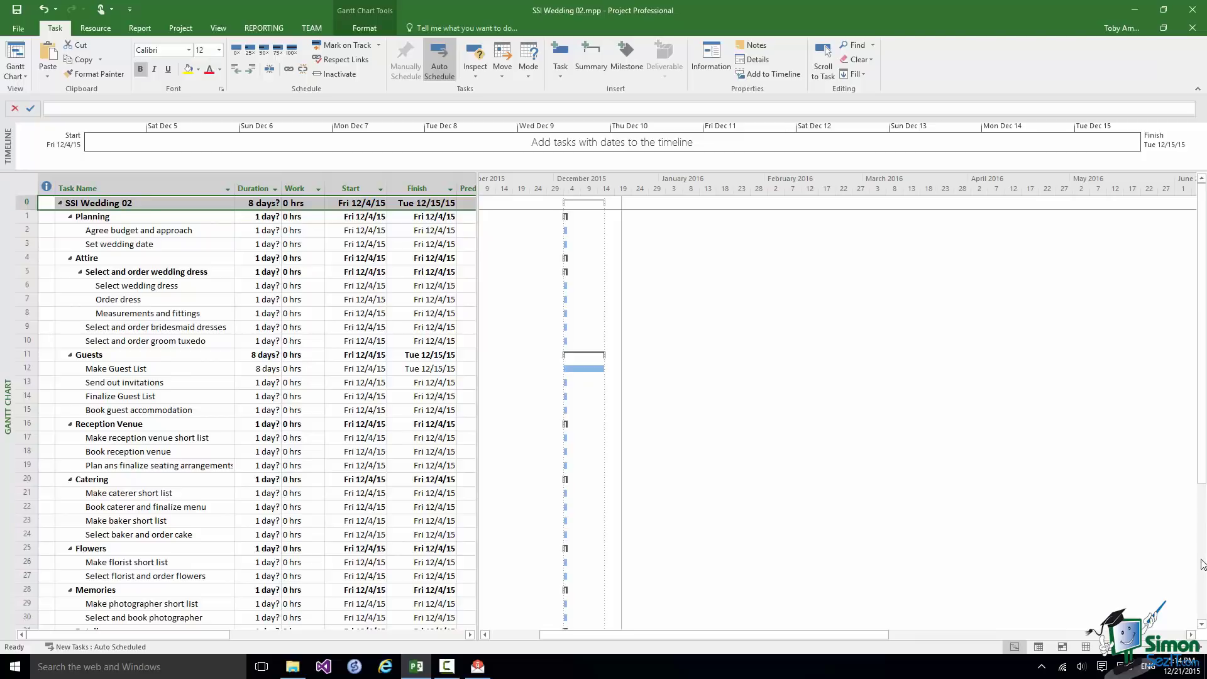
Link the Select wedding dress task to the Order dress task with a dependency.
click(22, 286)
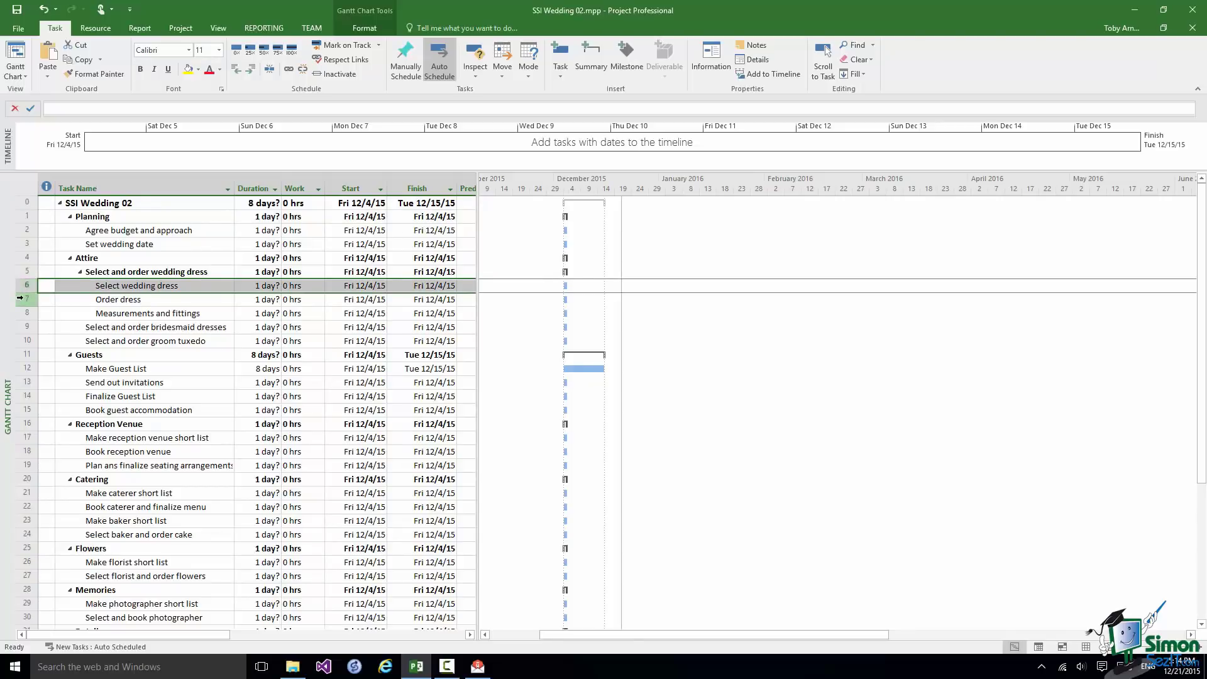
shift+click(21, 298)
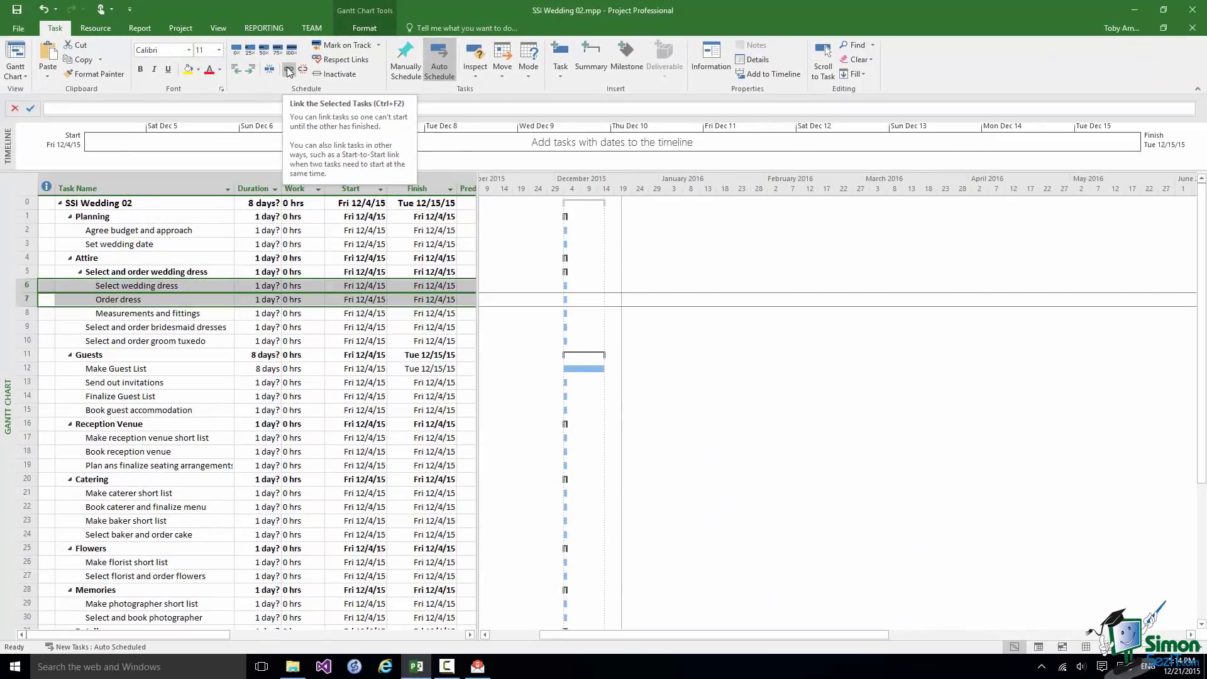
click(288, 70)
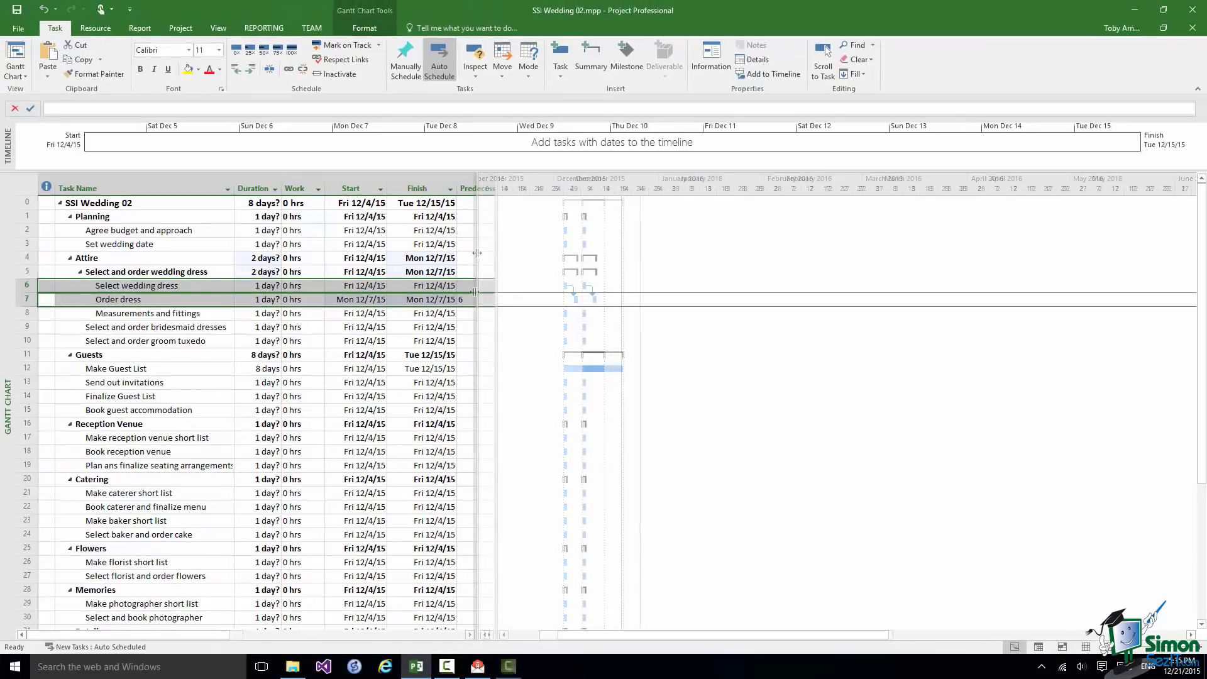
Widen the task table to show the whole Predecessors column and select the predecessor entry of Order dress.
drag(475, 292, 537, 298)
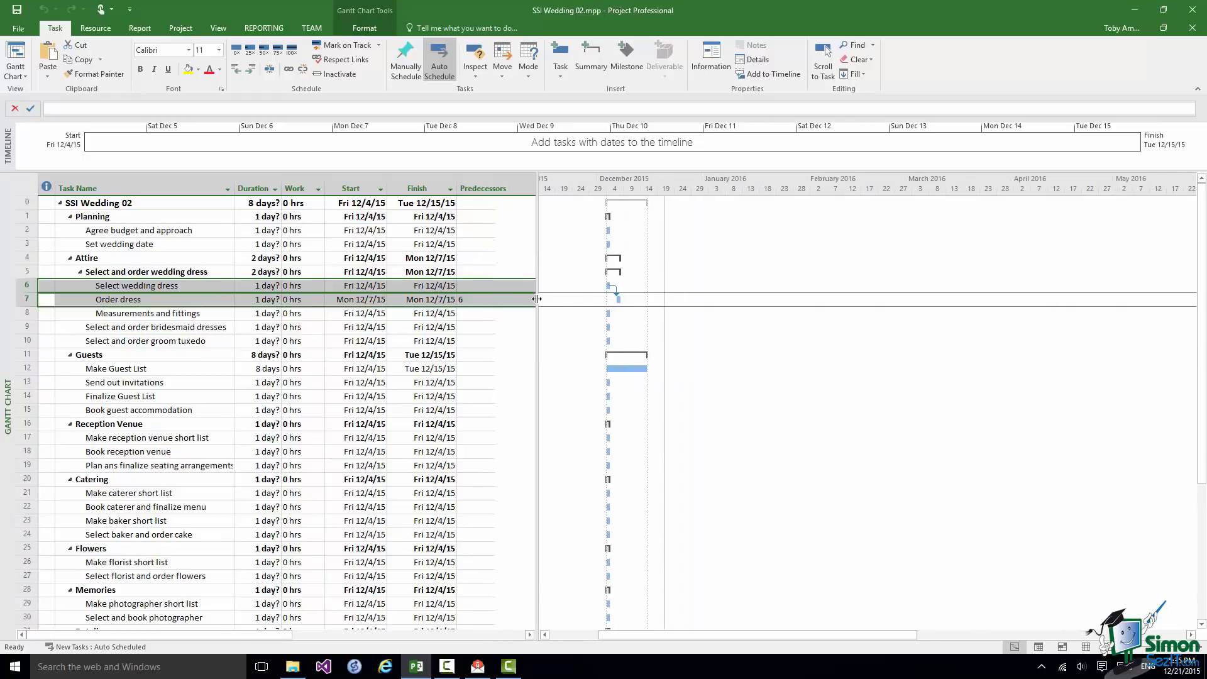
click(503, 182)
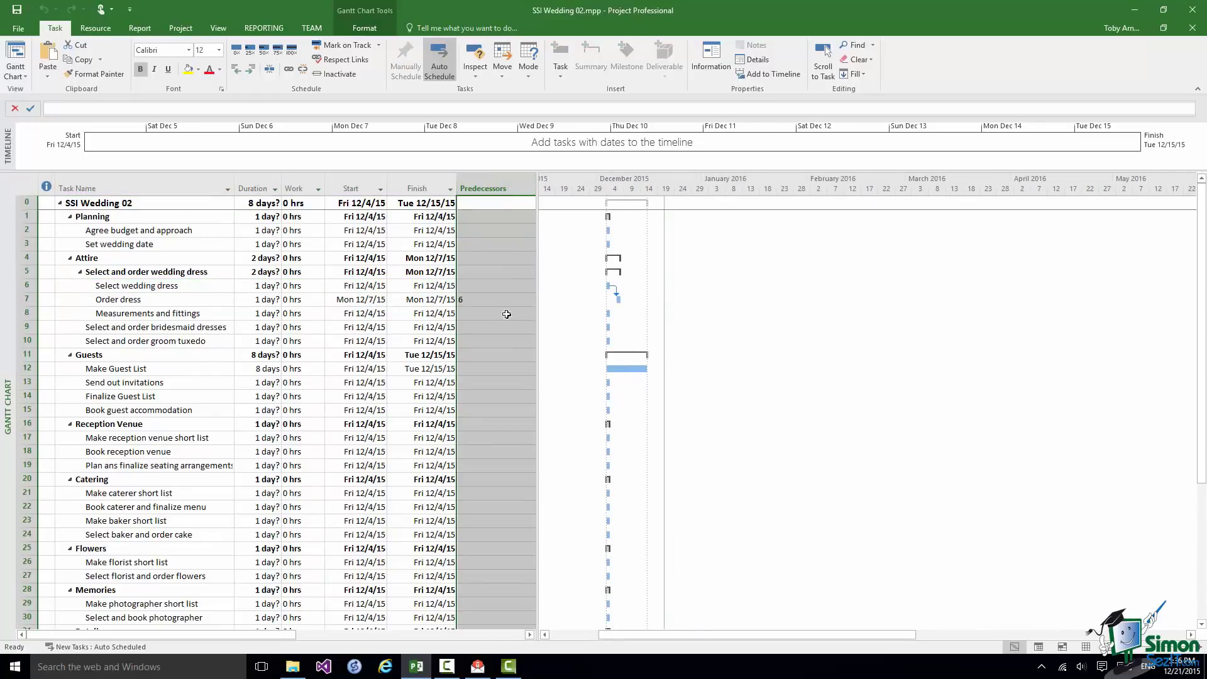
click(466, 299)
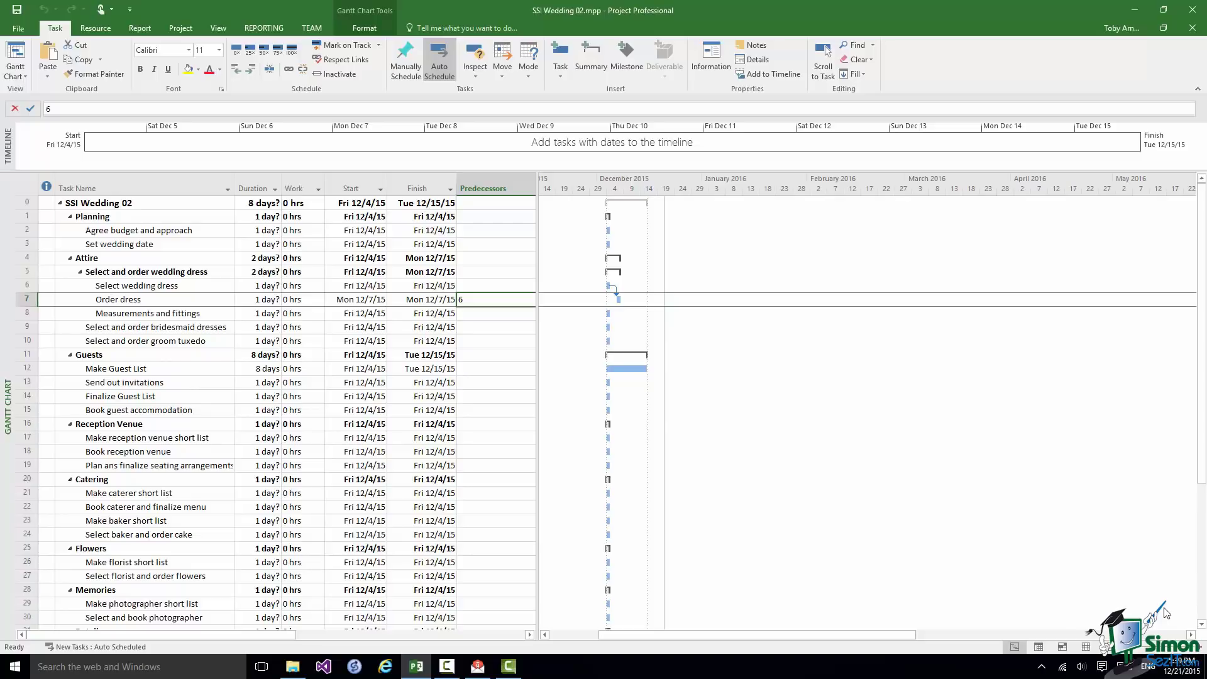
Set the duration of the Select wedding dress task to 40 days.
click(267, 287)
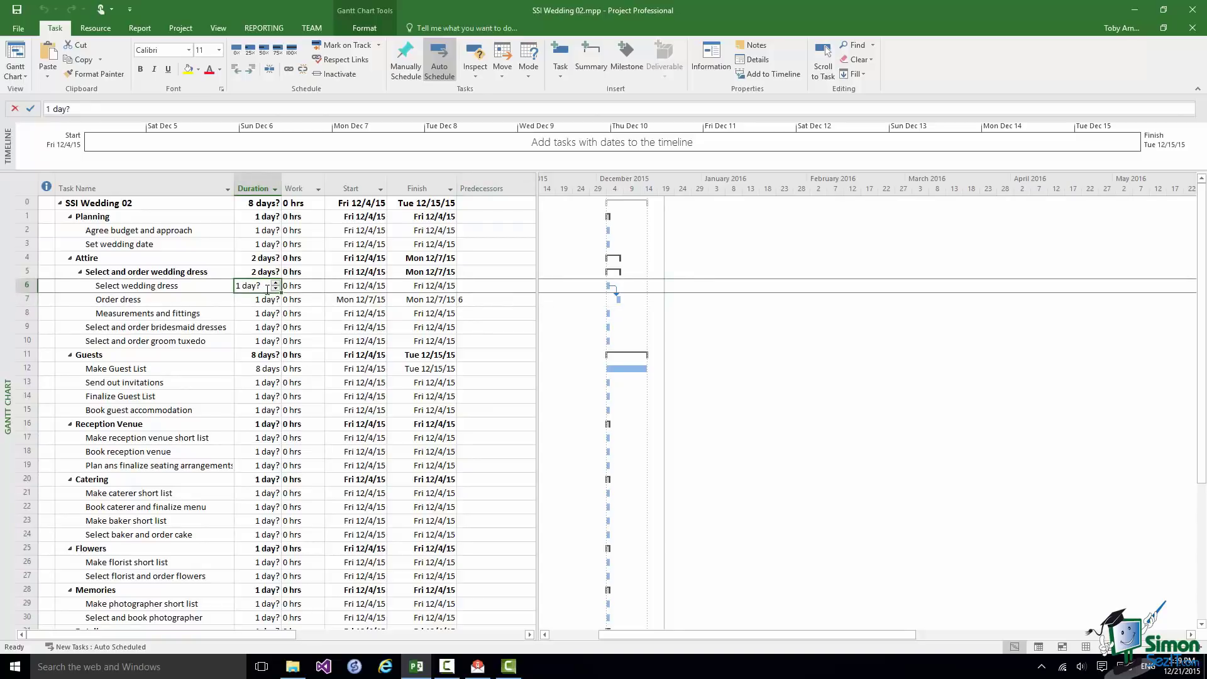
key(BackSpace)
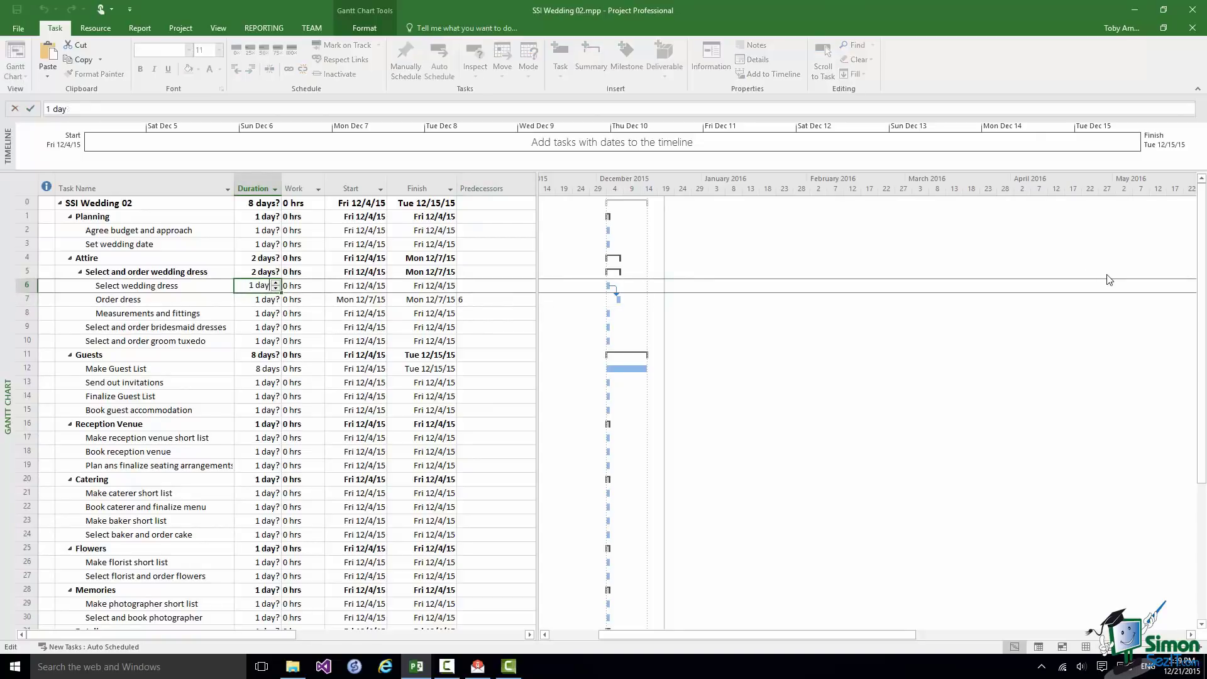
key(BackSpace)
key(BackSpace)
key(BackSpace)
key(BackSpace)
key(BackSpace)
text(40 days)
click(28, 109)
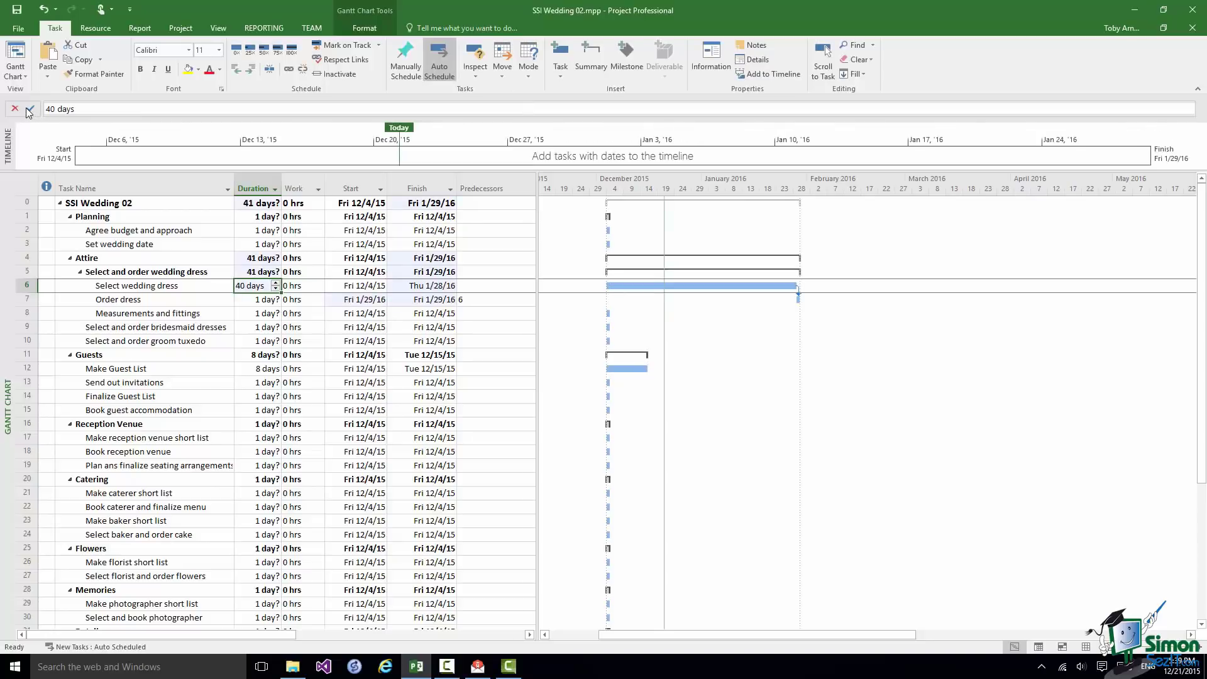
Turn off the Estimated setting for the Order dress task's duration.
click(117, 299)
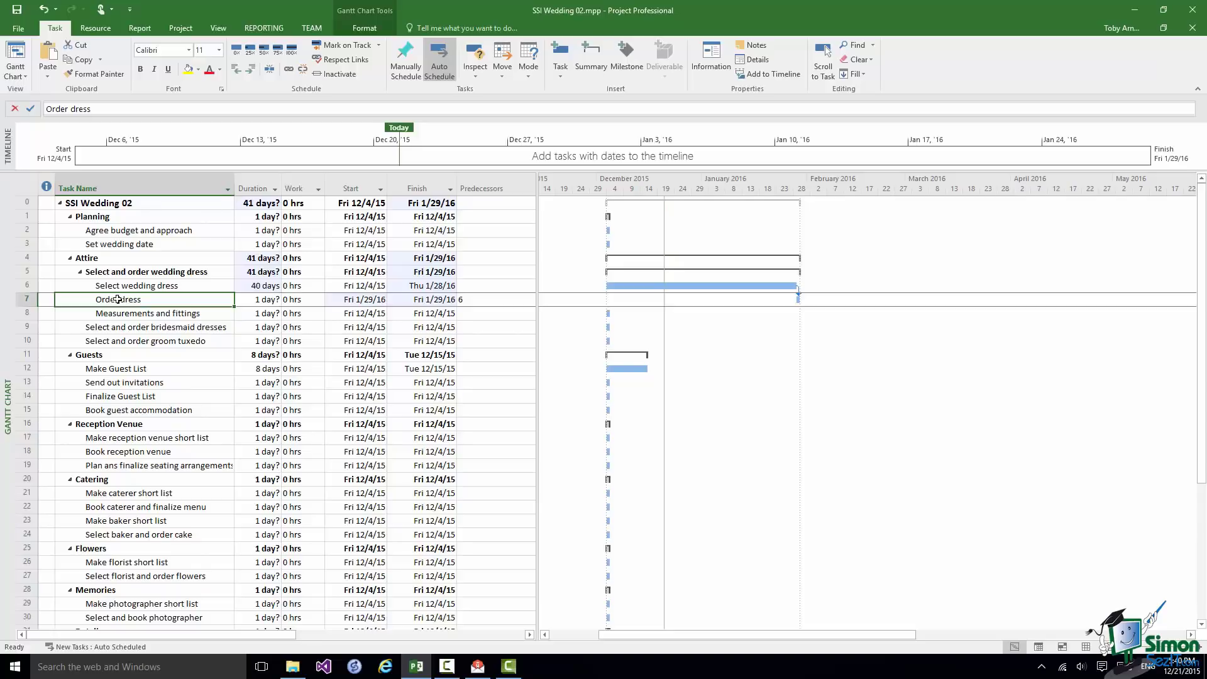
click(263, 300)
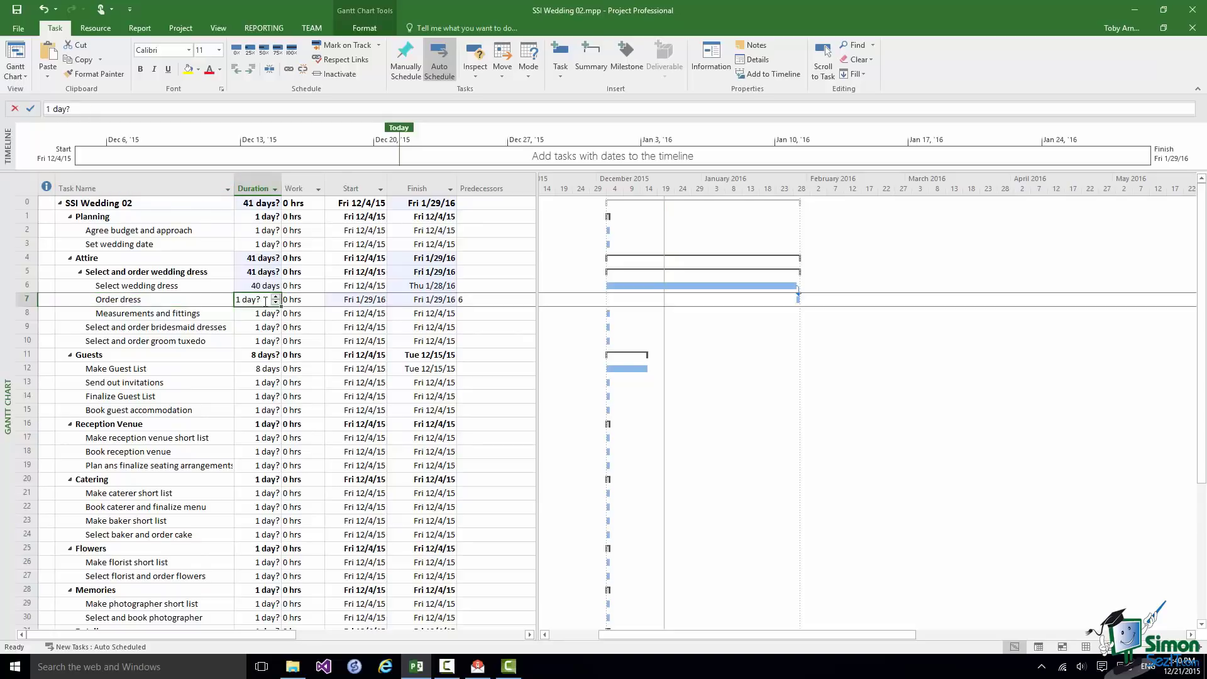
click(259, 299)
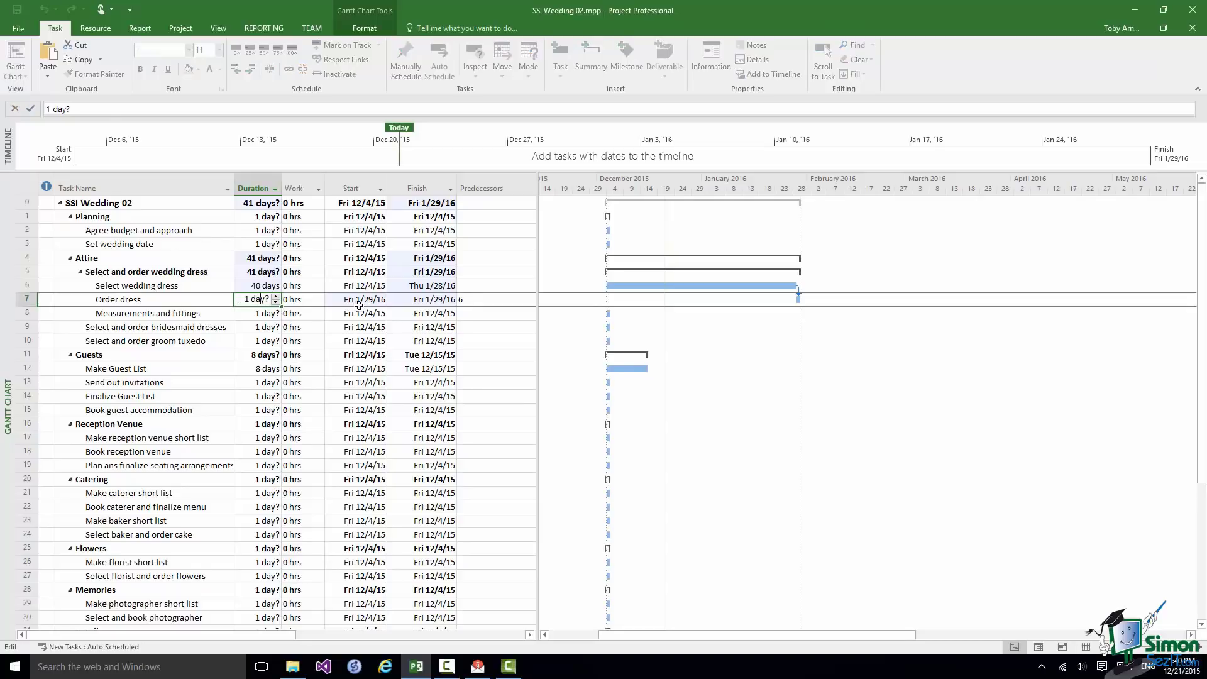
click(144, 299)
double_click(143, 299)
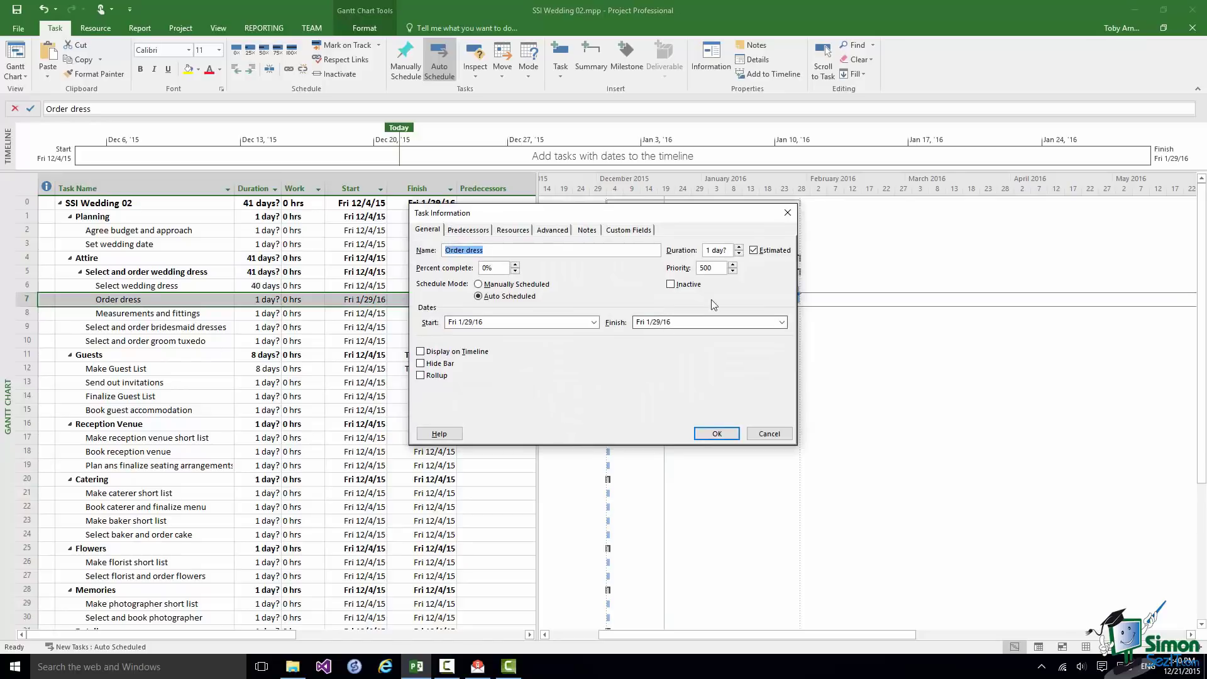
click(753, 251)
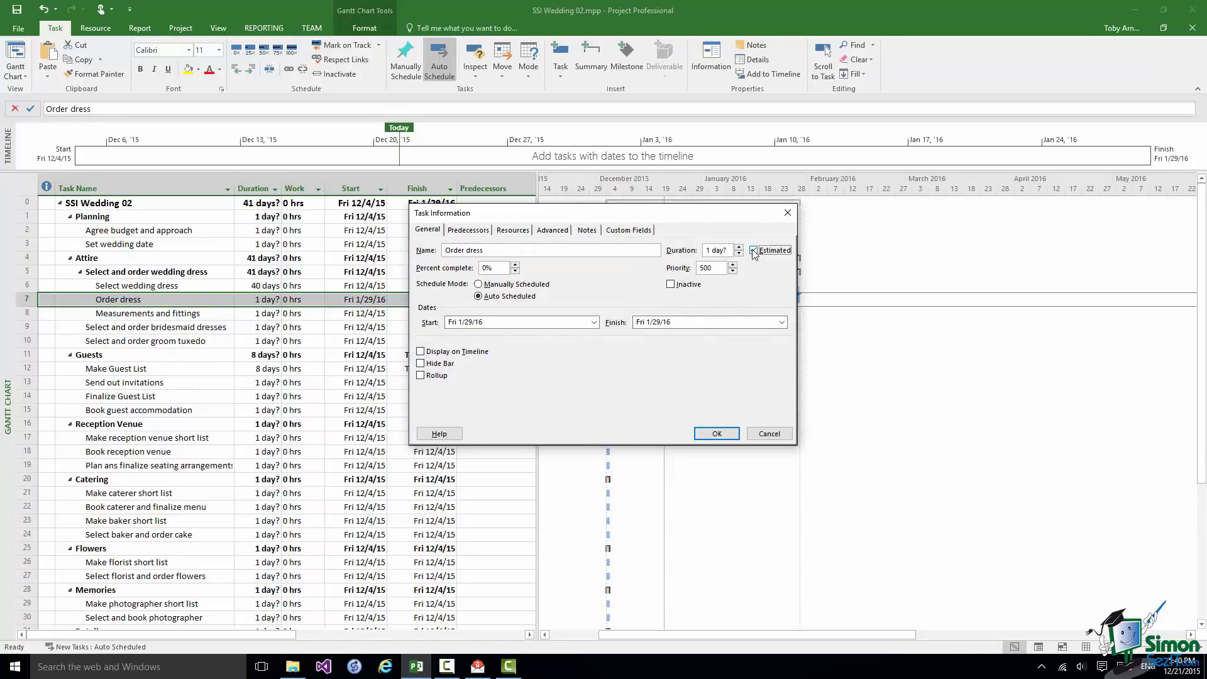
click(716, 434)
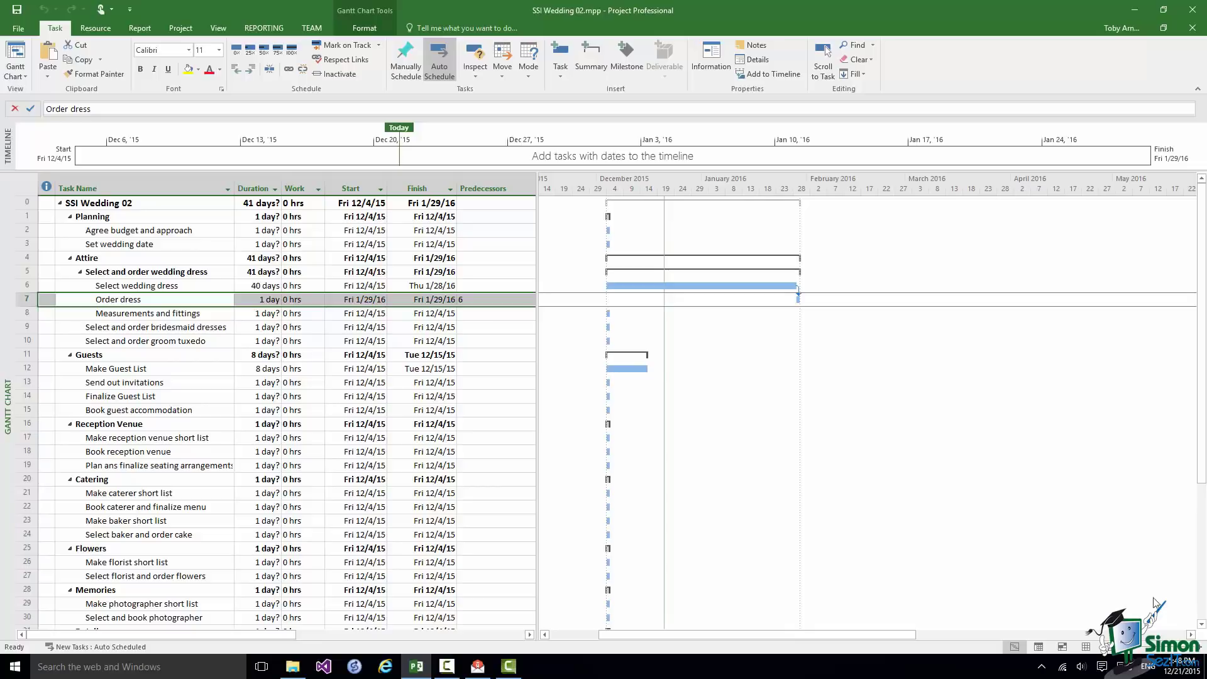
Link the Order dress task to the Measurements and fittings task.
shift+click(22, 313)
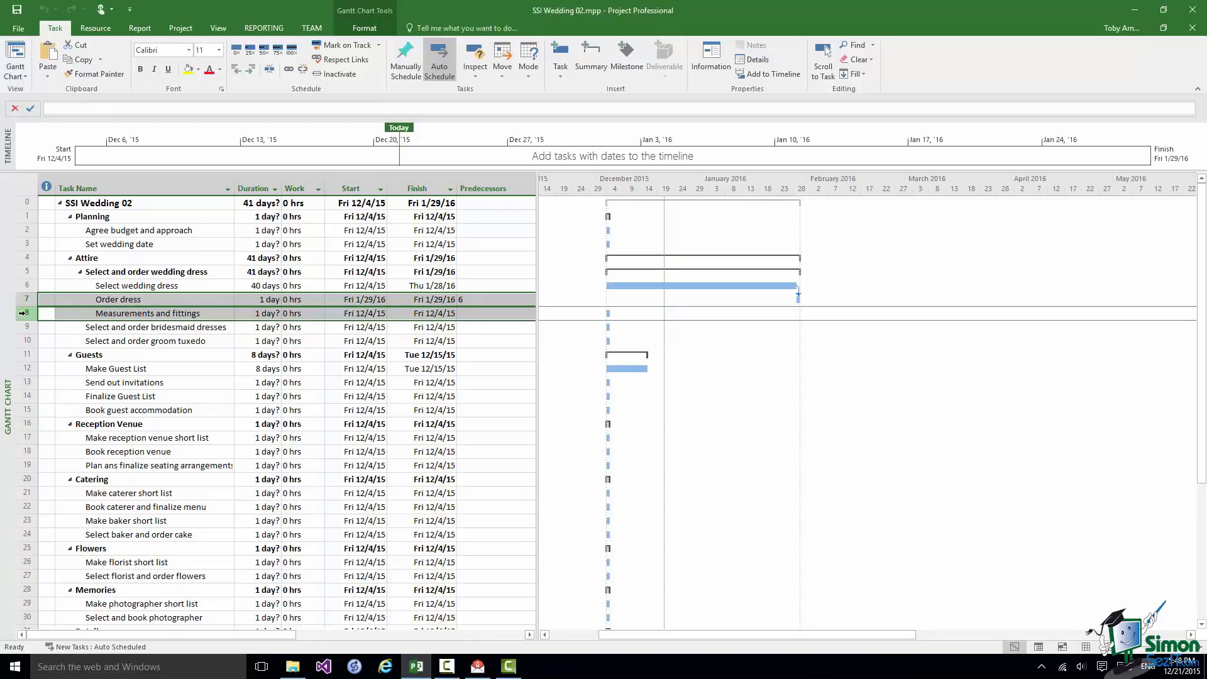
right_click(23, 313)
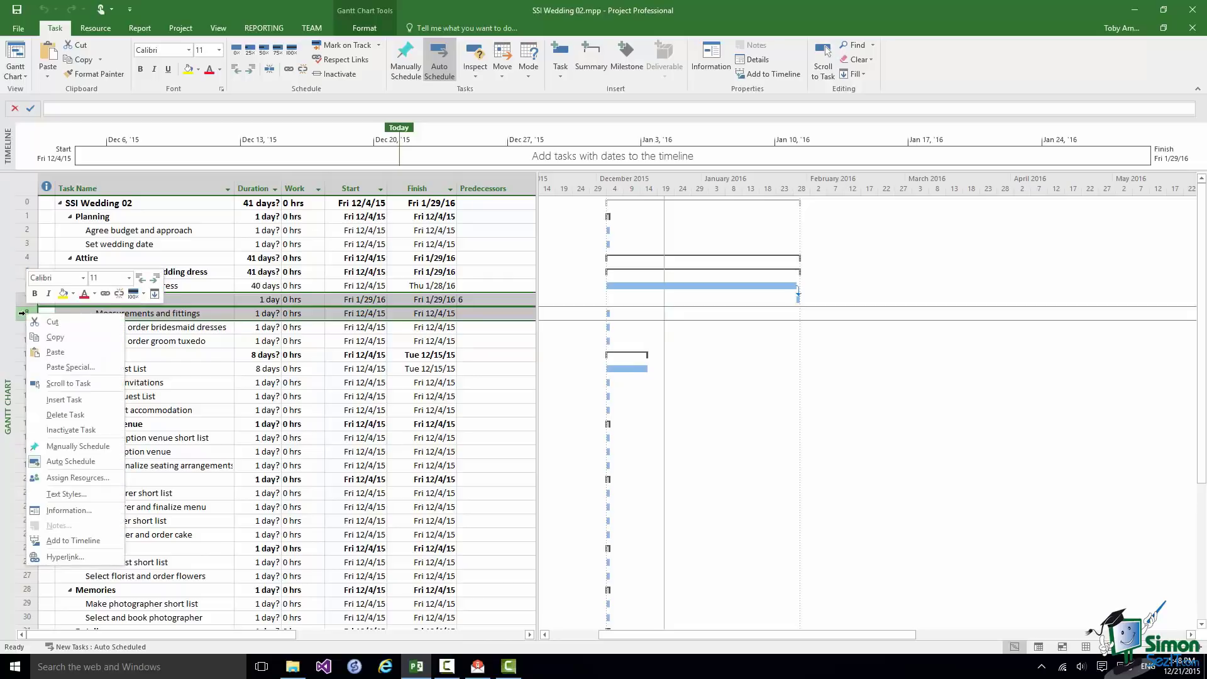
click(105, 297)
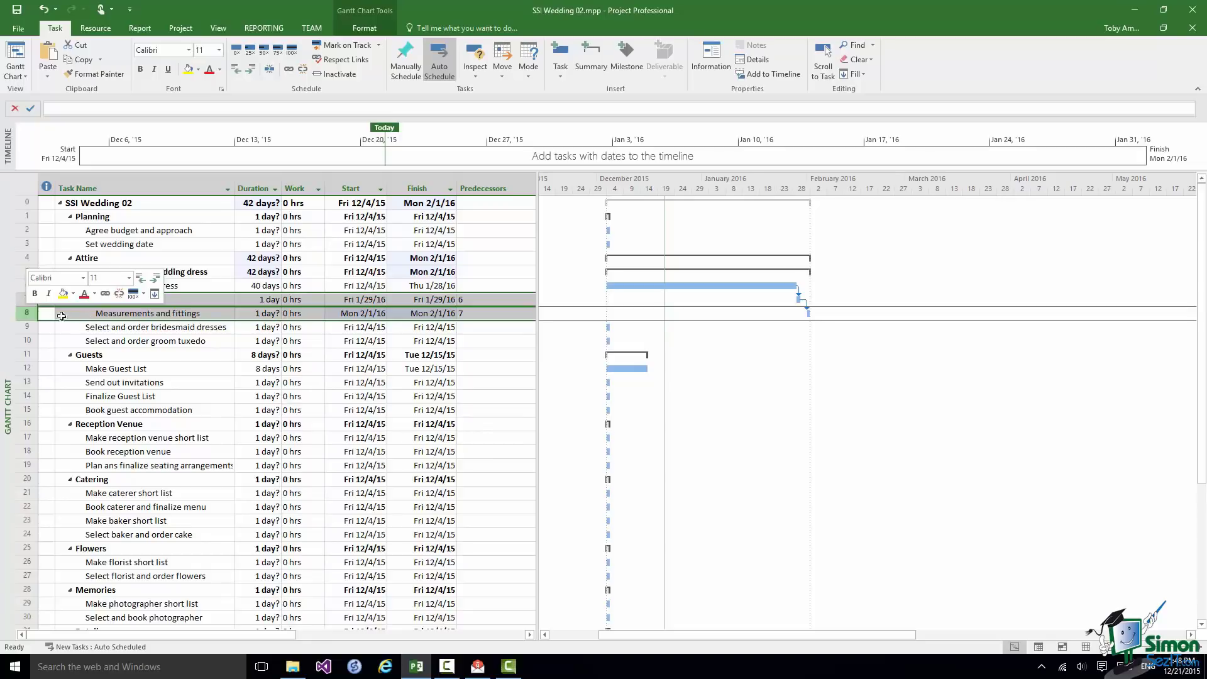
Set the duration of Measurements and fittings to 40 days and mark it as not estimated.
double_click(28, 313)
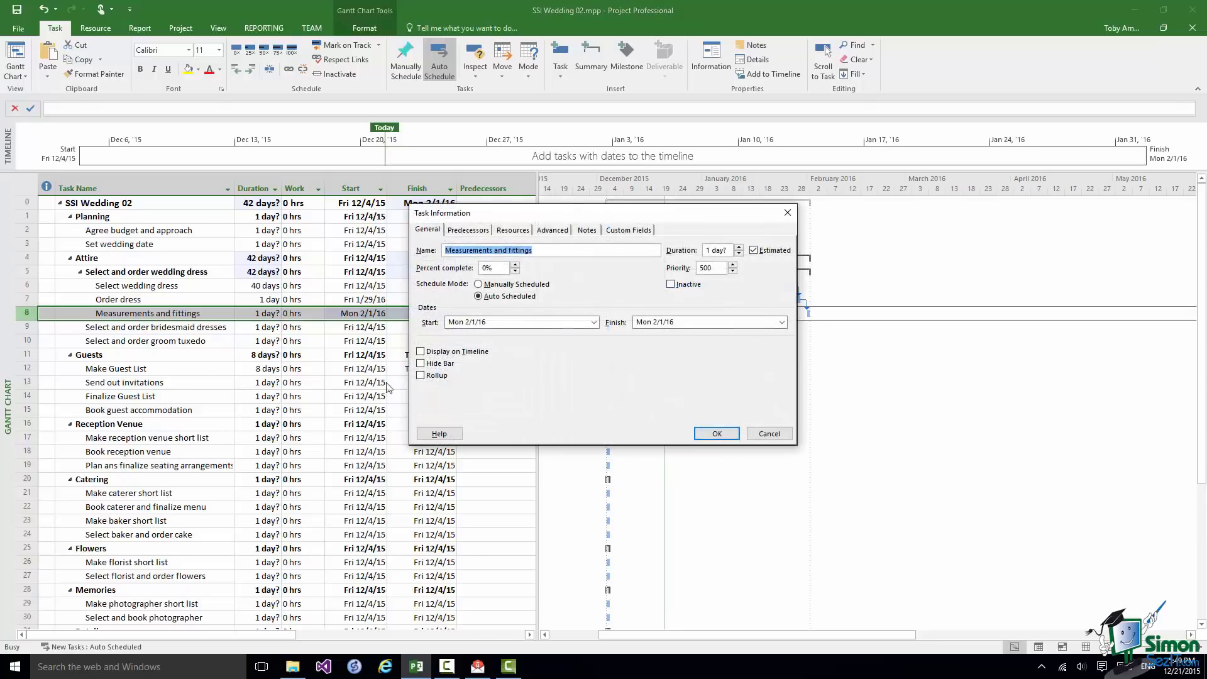
click(754, 251)
click(711, 252)
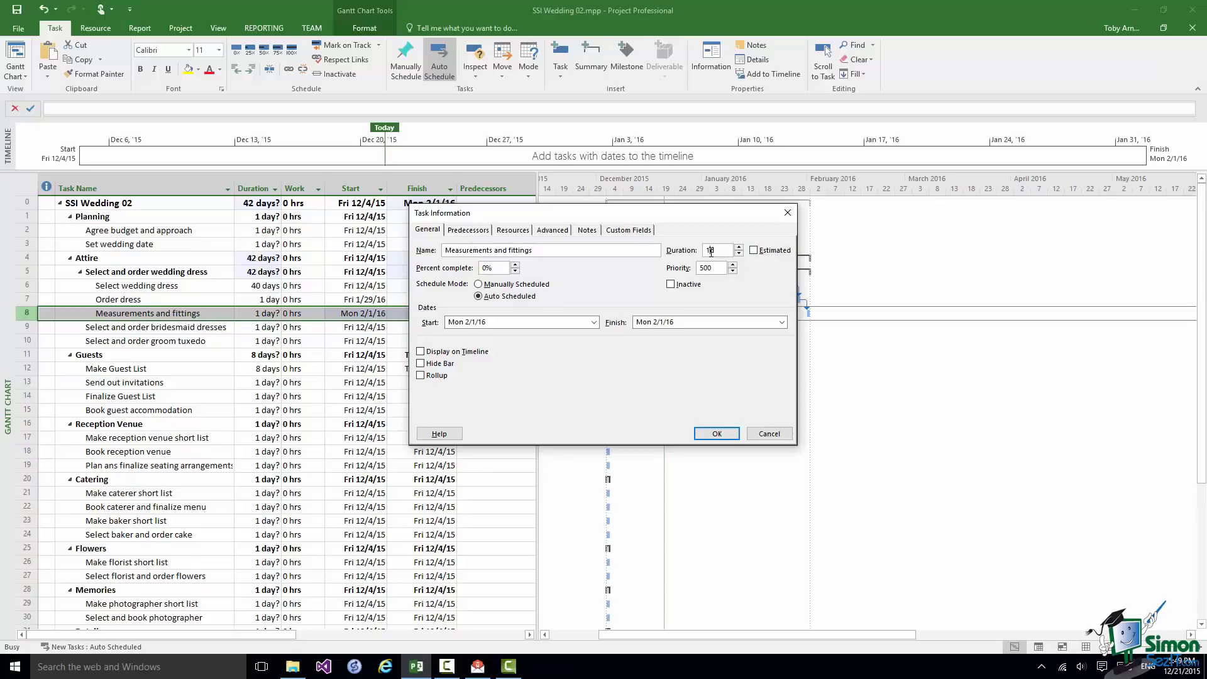
key(BackSpace)
text(40)
click(716, 433)
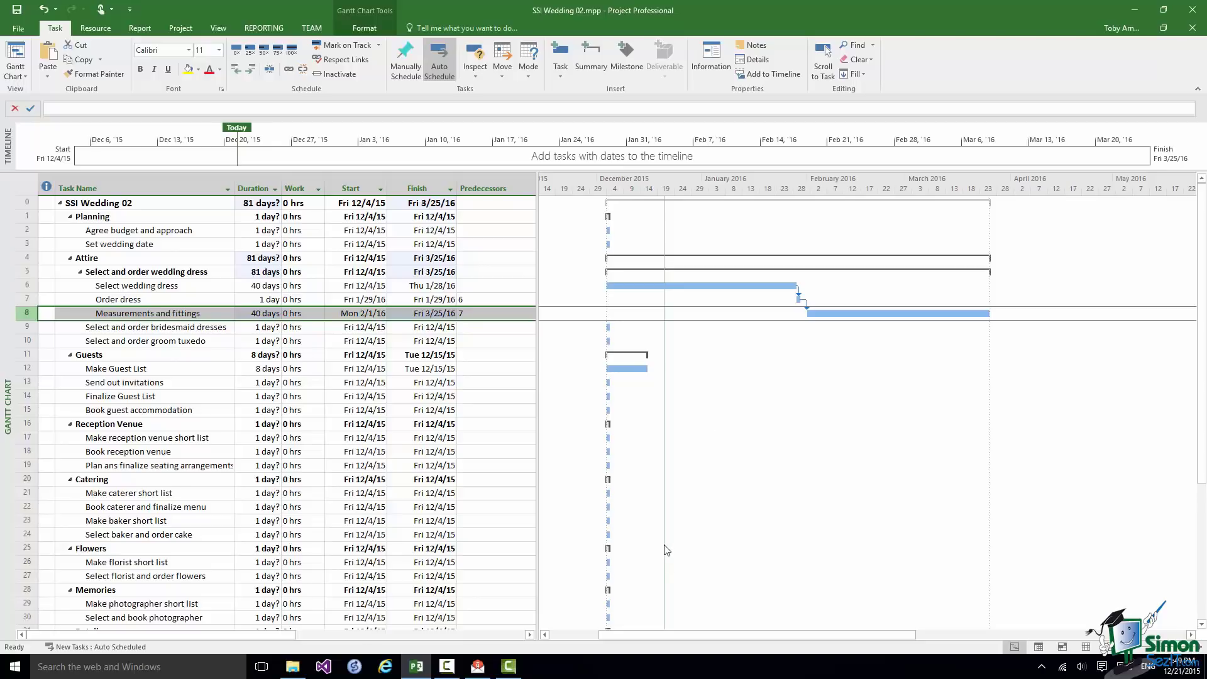
Link the non-adjacent tasks Select wedding dress and Select and order bridesmaid dresses.
click(24, 286)
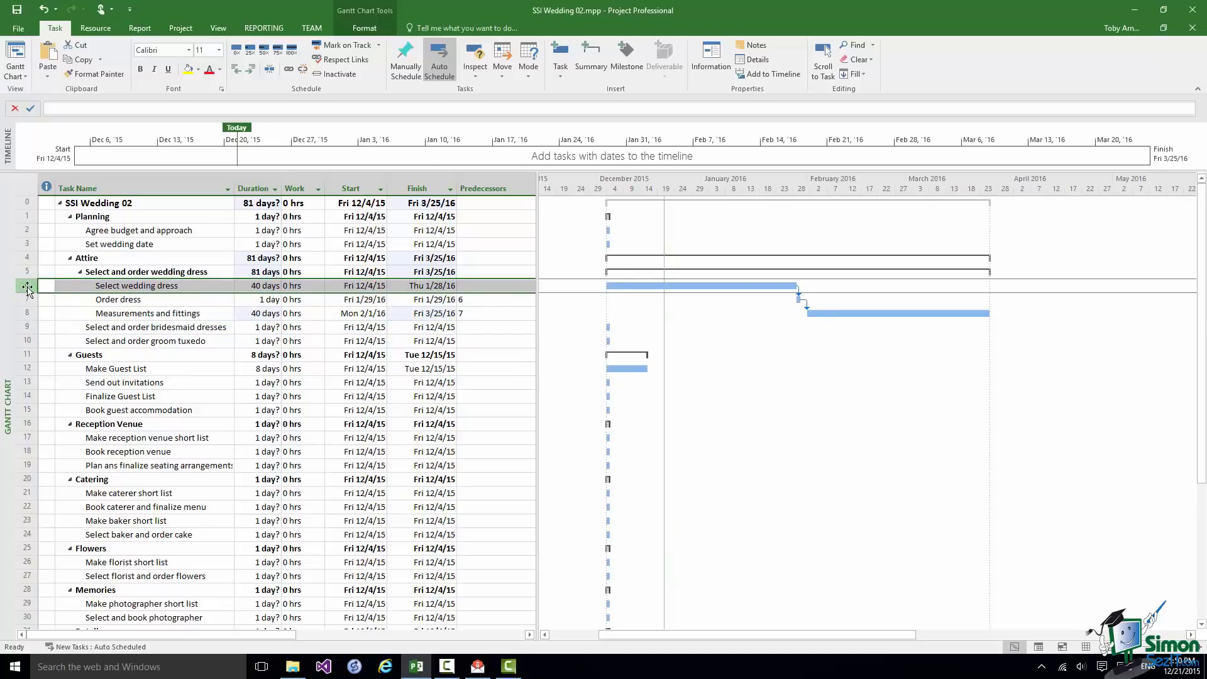
drag(27, 288, 27, 327)
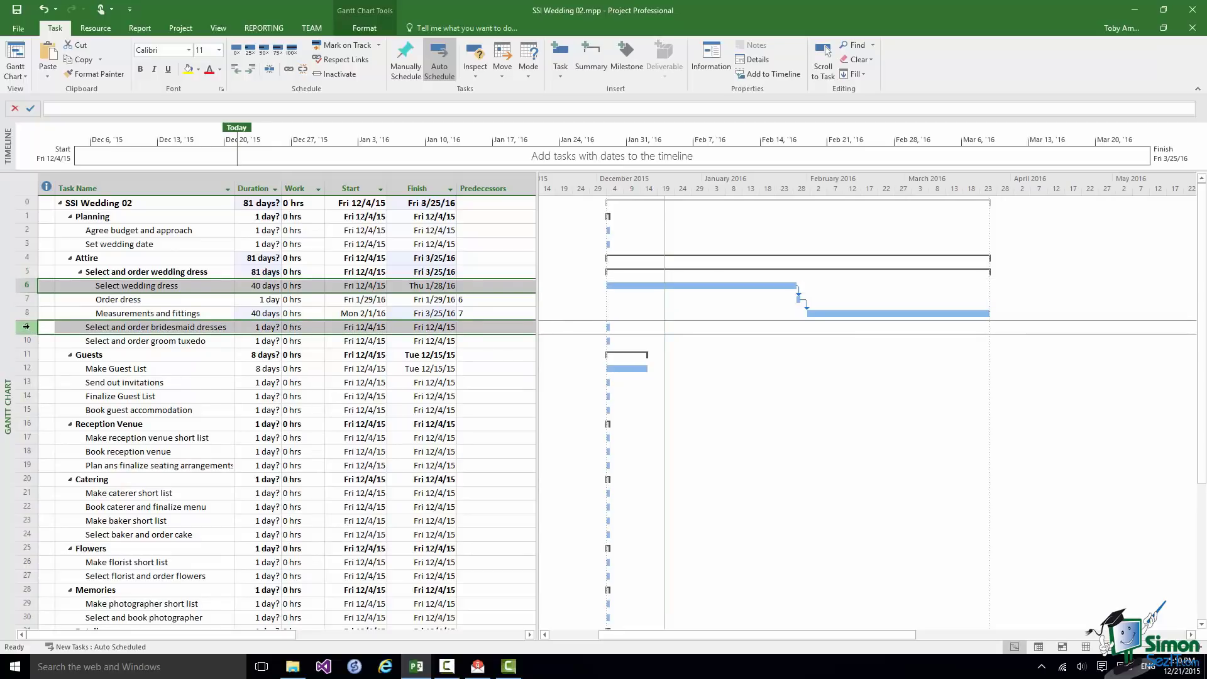
drag(26, 326, 27, 327)
drag(26, 326, 26, 327)
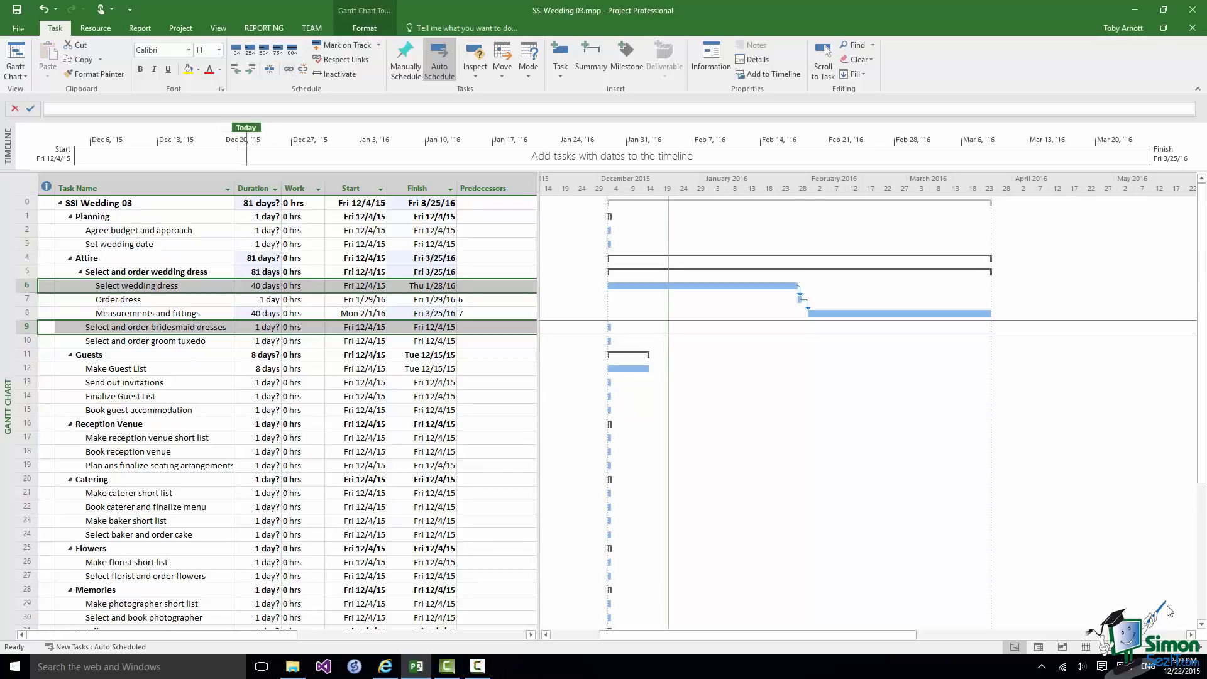
click(289, 70)
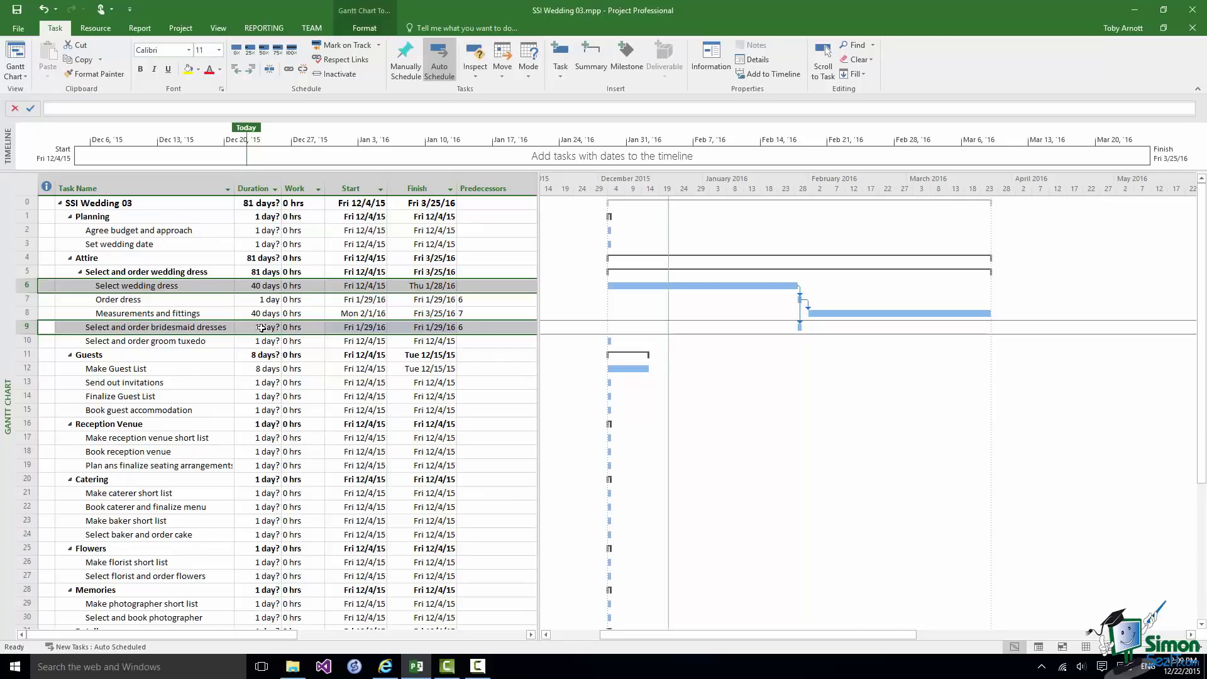
Set the duration of Select and order bridesmaid dresses to 60 days, without the estimate mark.
click(261, 328)
click(72, 110)
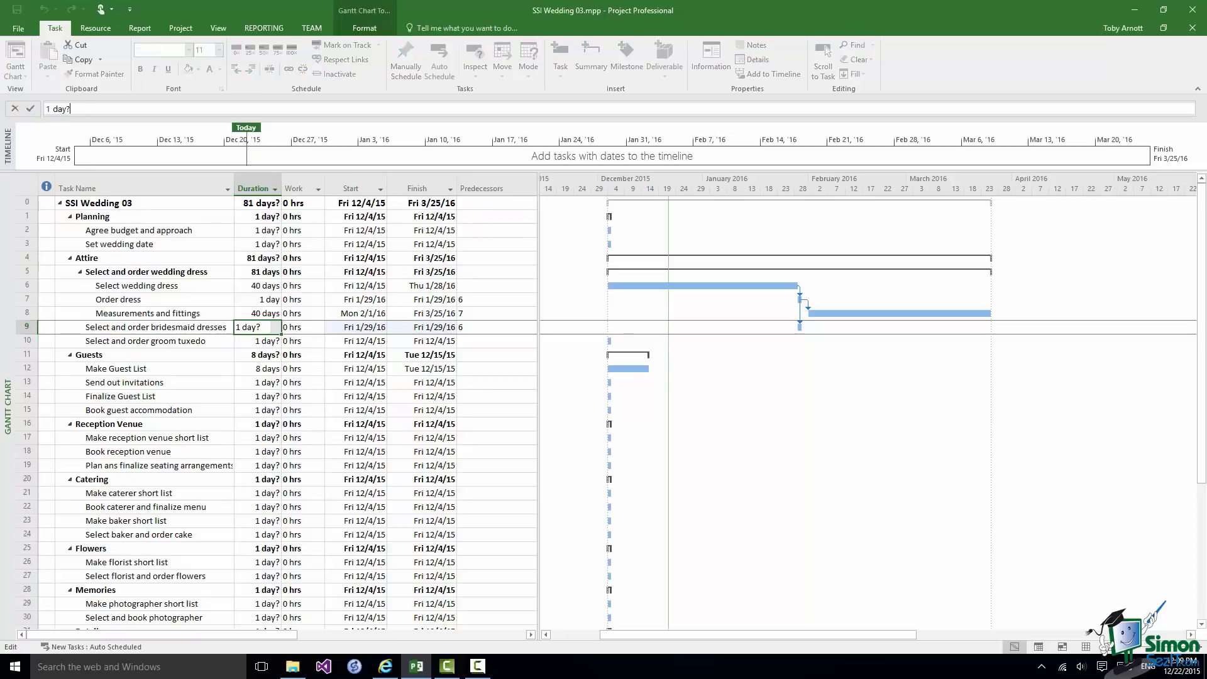
key(BackSpace)
key(Home)
key(Delete)
text(60)
click(29, 108)
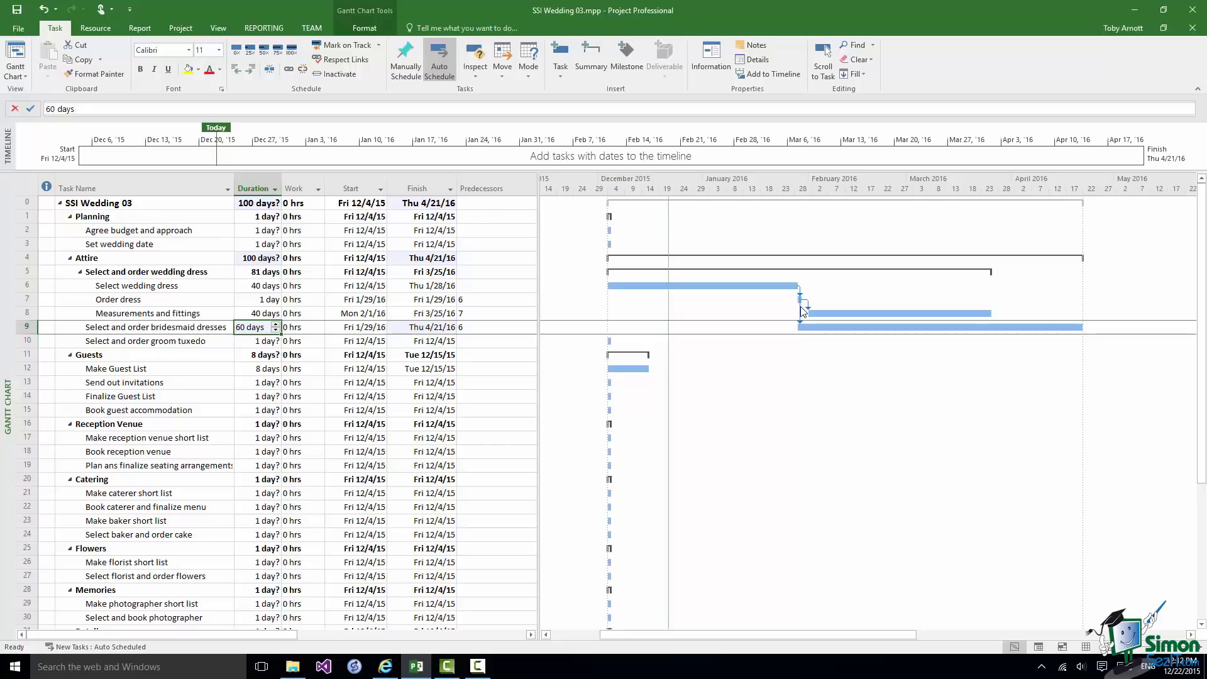
Add a 5-day lag to the dependency from Select wedding dress to Select and order bridesmaid dresses.
double_click(803, 311)
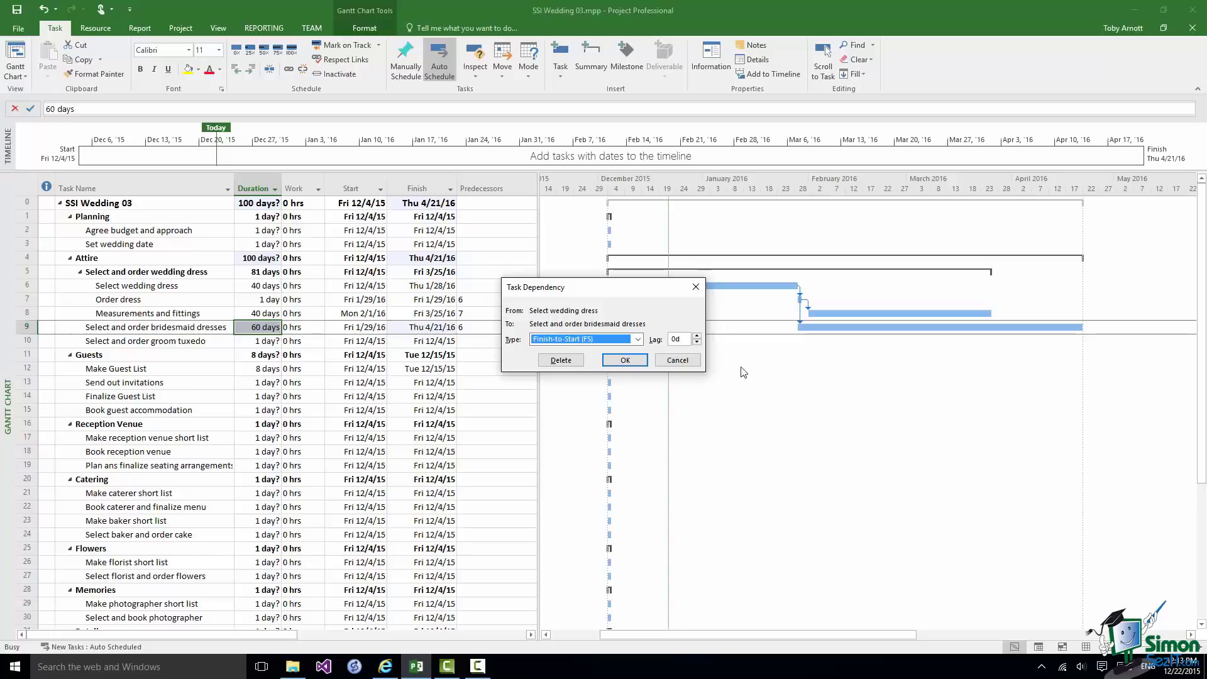
click(697, 337)
click(697, 337)
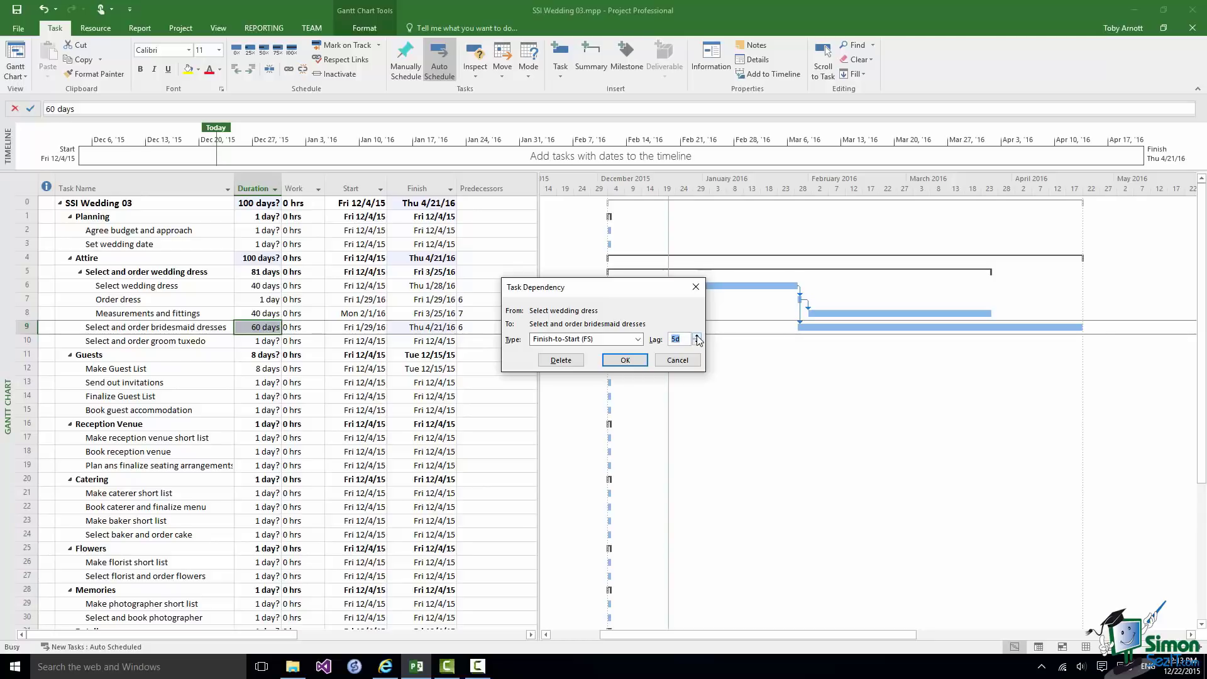
click(625, 361)
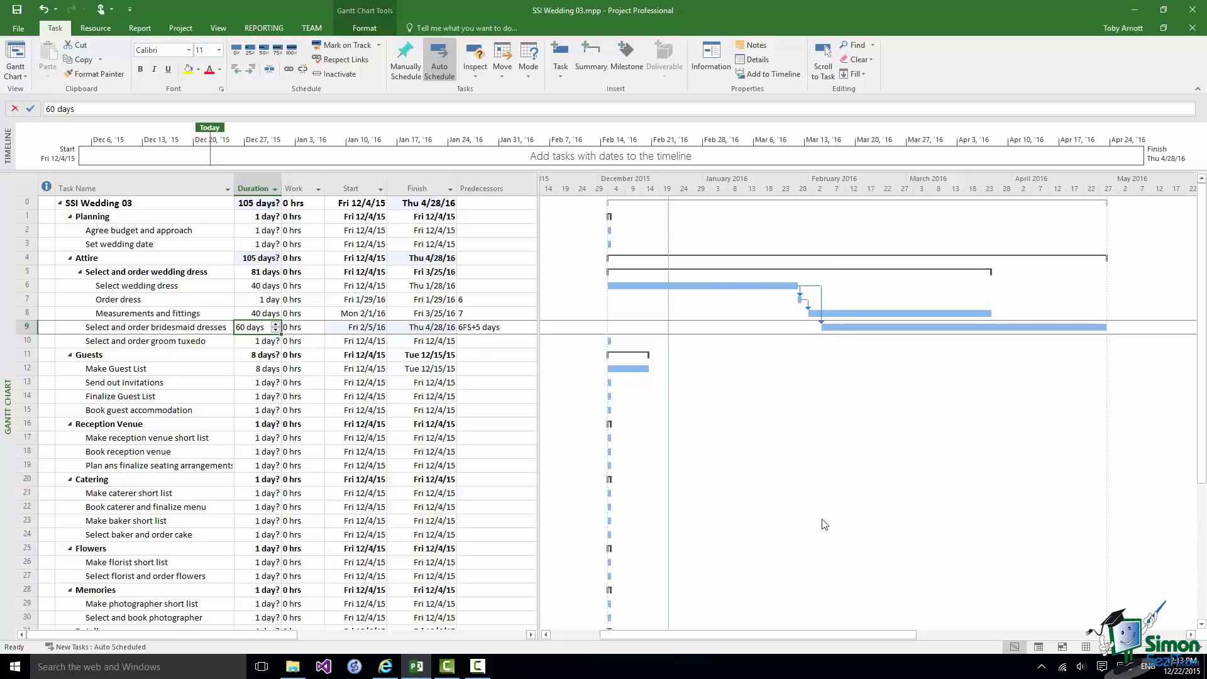
Set the lag between Select wedding dress and Select and order bridesmaid dresses to -5 days, creating a lead.
double_click(816, 290)
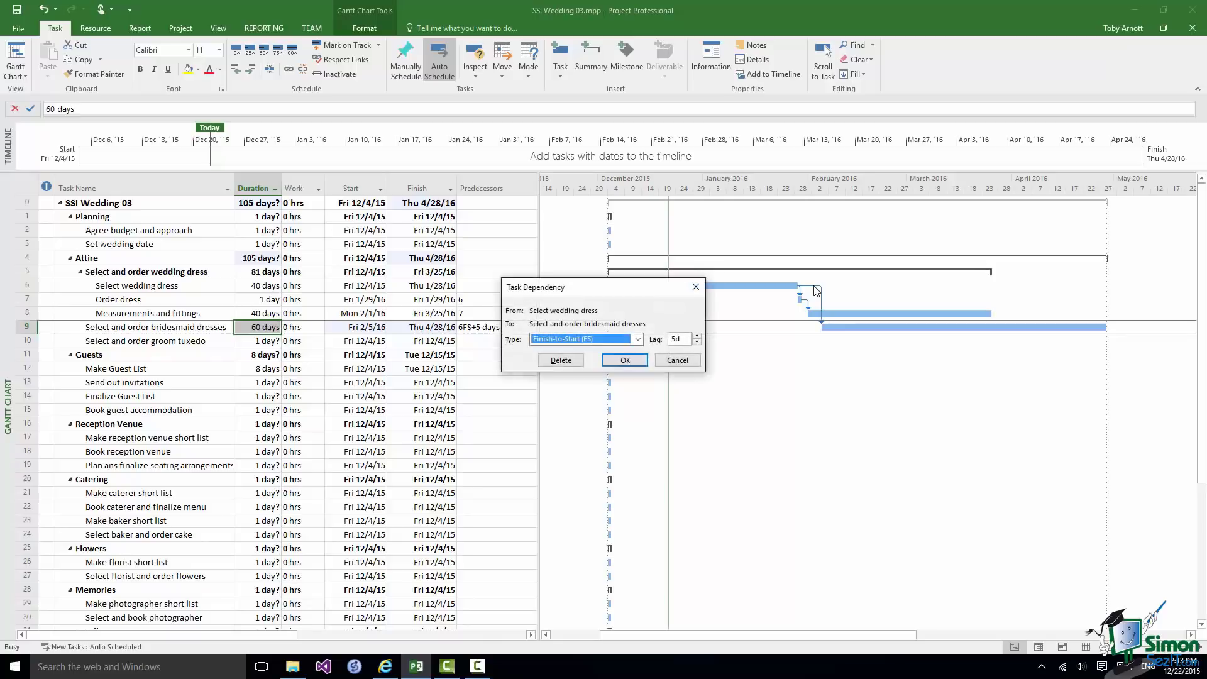
click(697, 342)
click(697, 343)
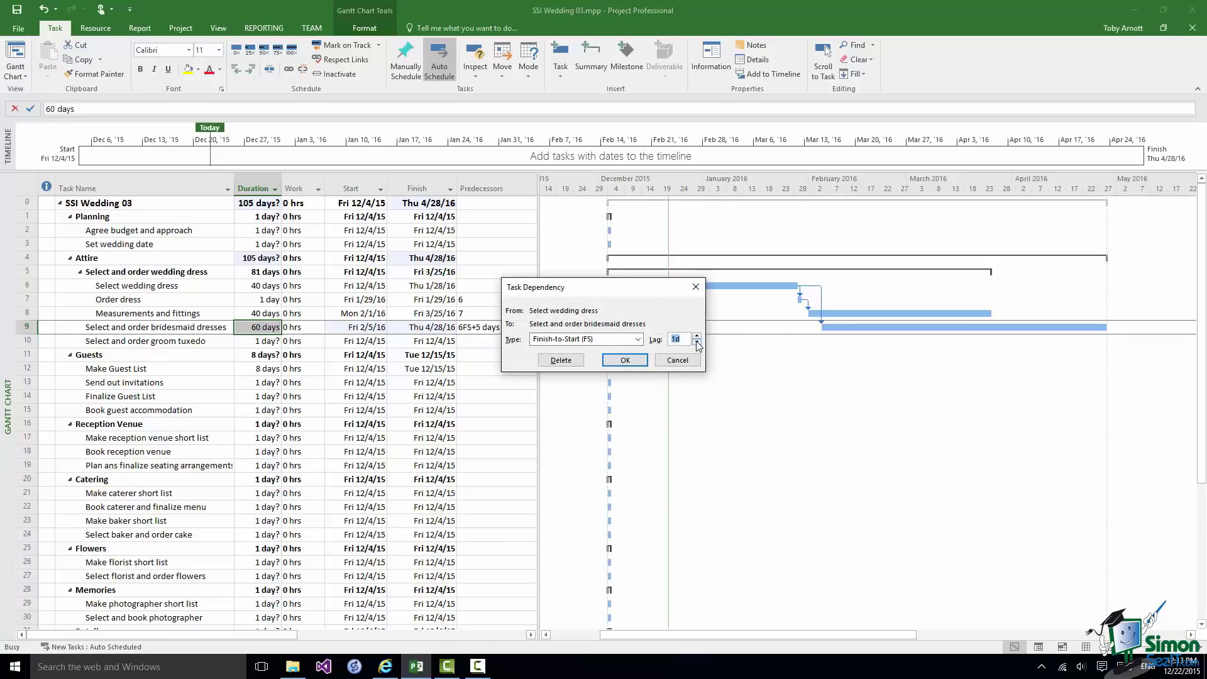
click(697, 343)
click(697, 343)
click(697, 343)
click(625, 360)
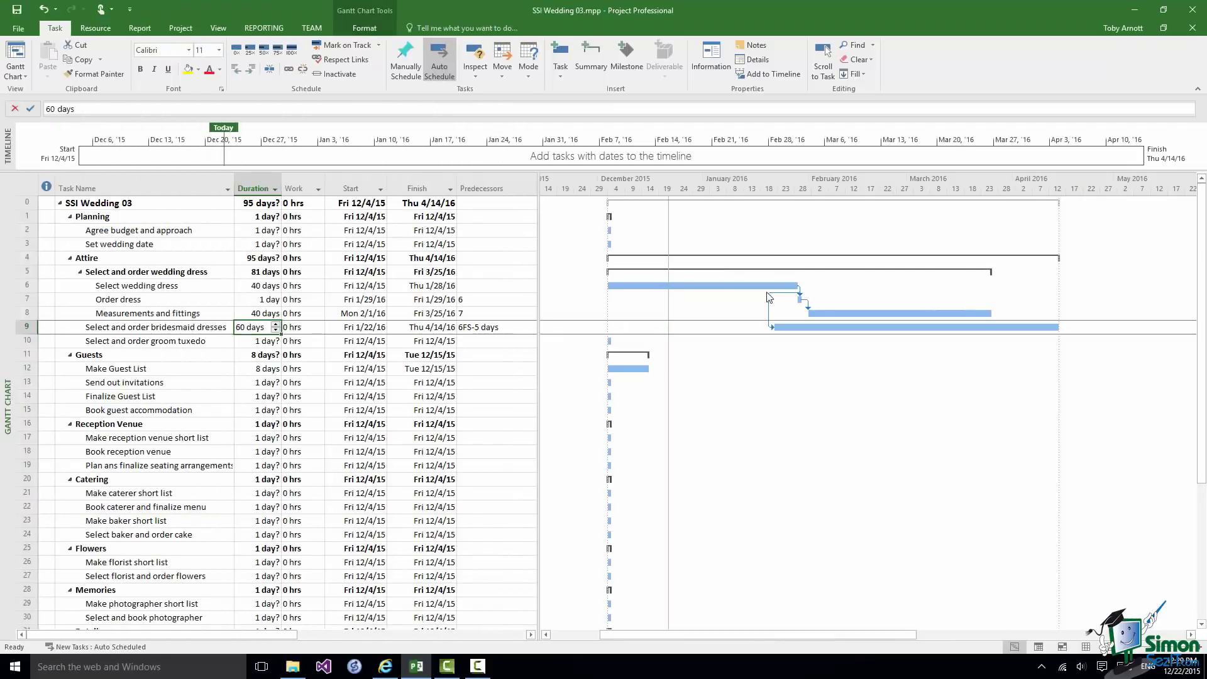
double_click(769, 308)
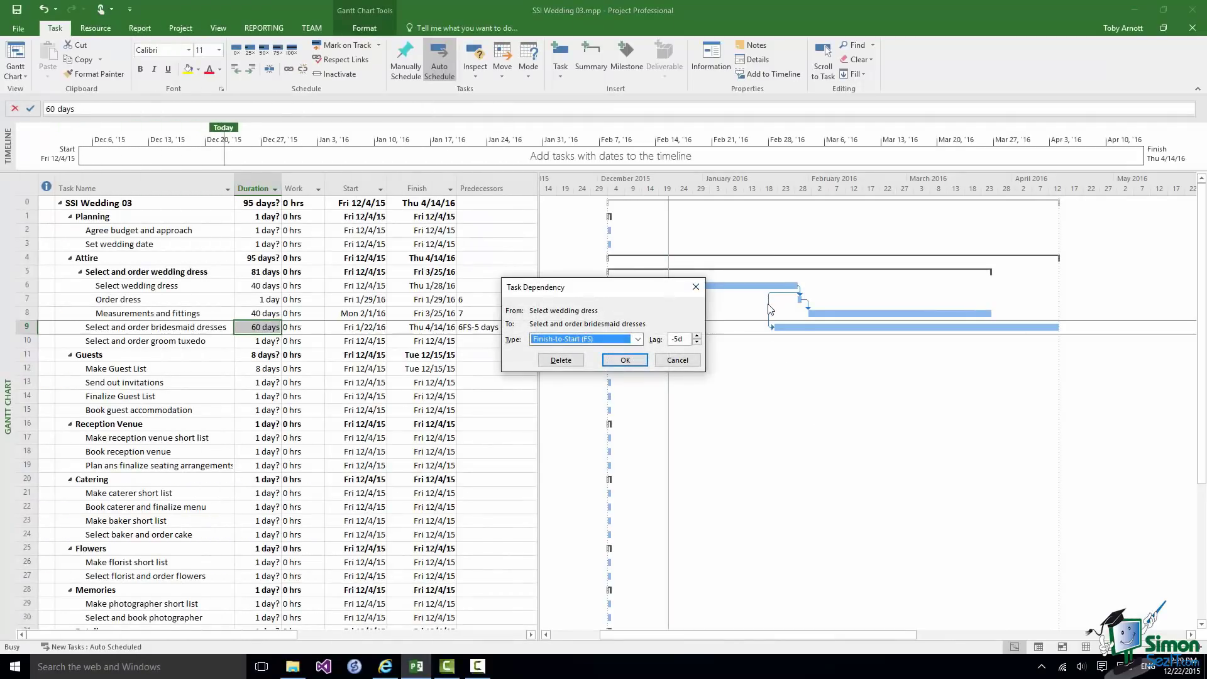
click(697, 337)
click(697, 337)
click(697, 336)
click(697, 337)
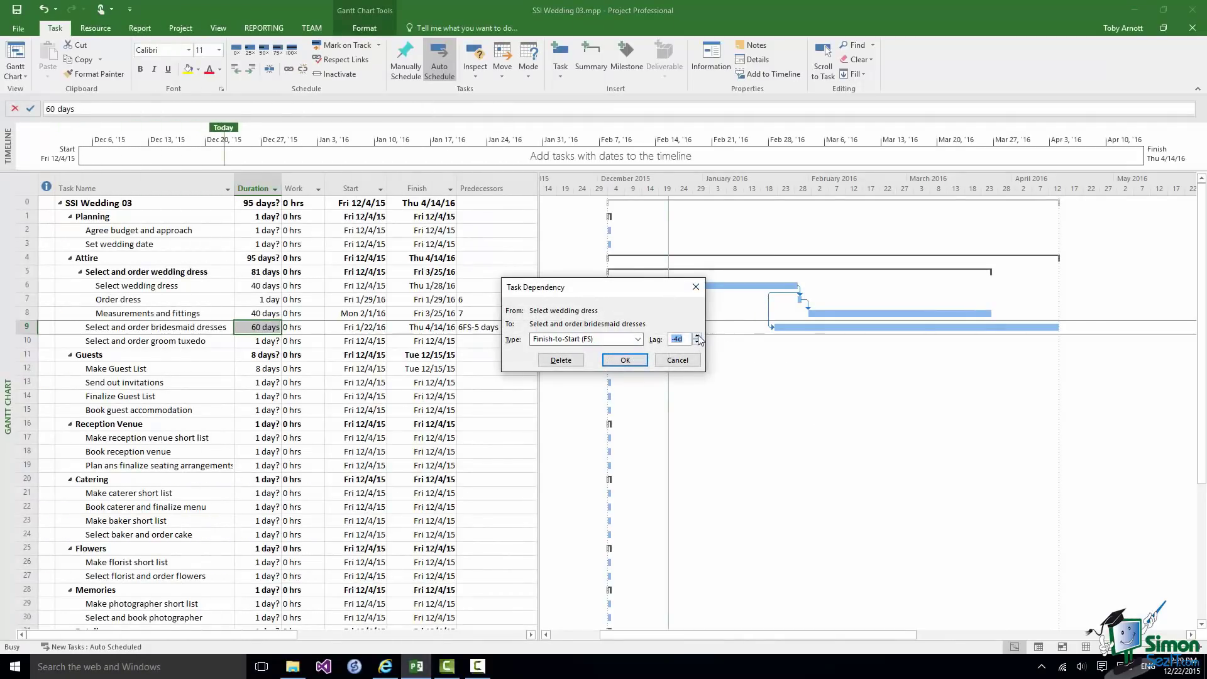
click(697, 336)
click(638, 339)
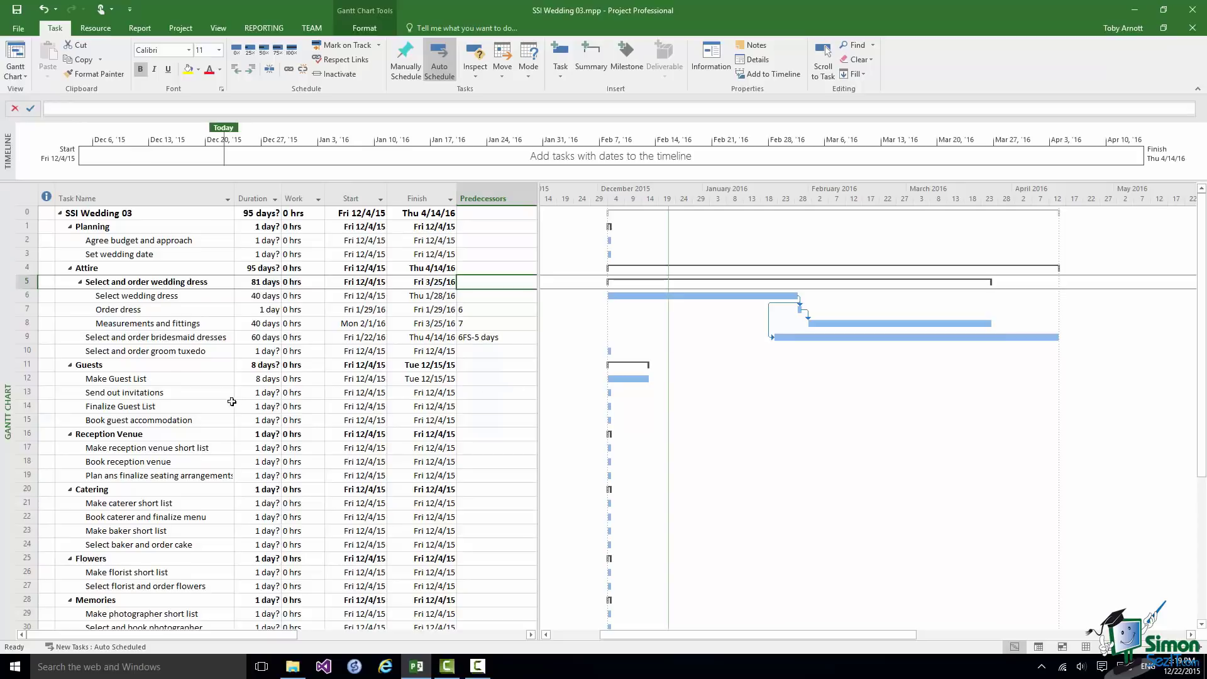
Set the duration of the Make Guest List task to 15 days.
click(133, 379)
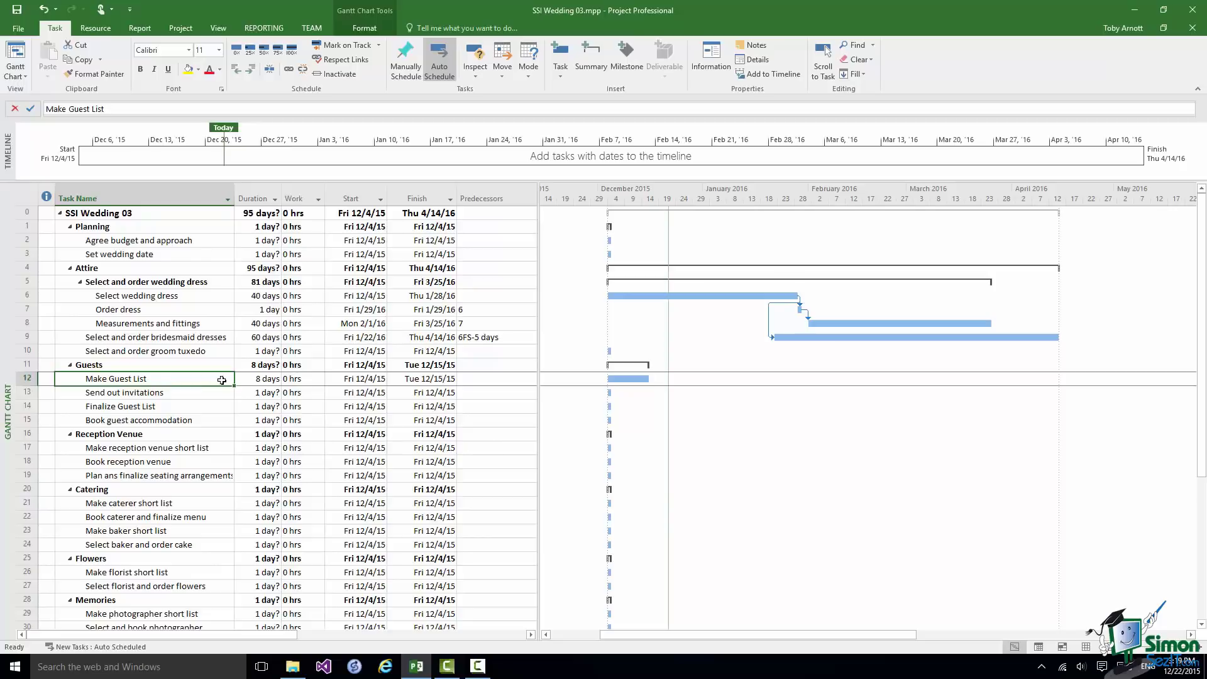
click(266, 380)
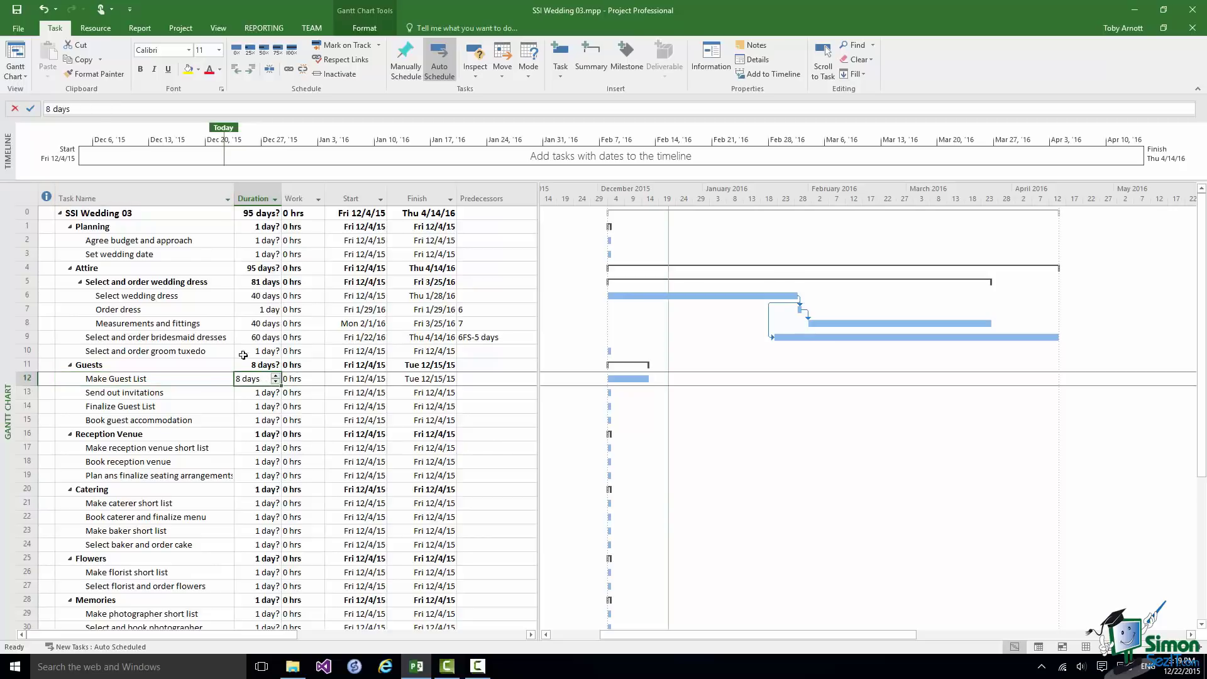
click(50, 109)
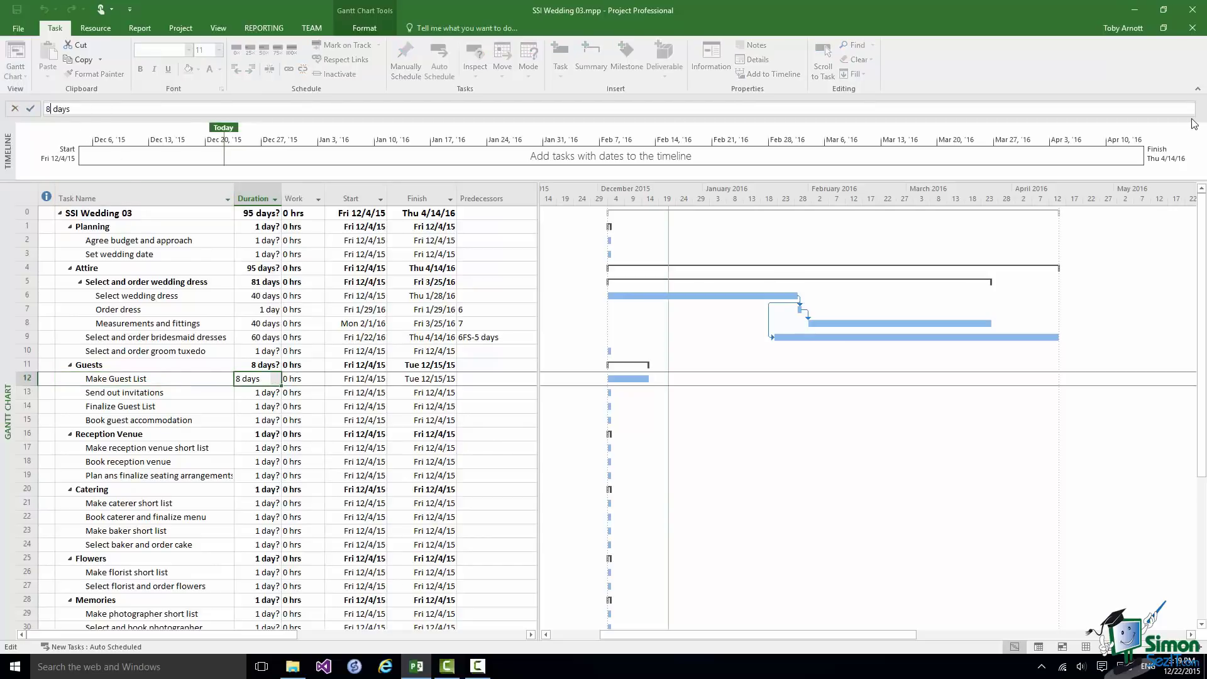
key(BackSpace)
text(15)
click(157, 392)
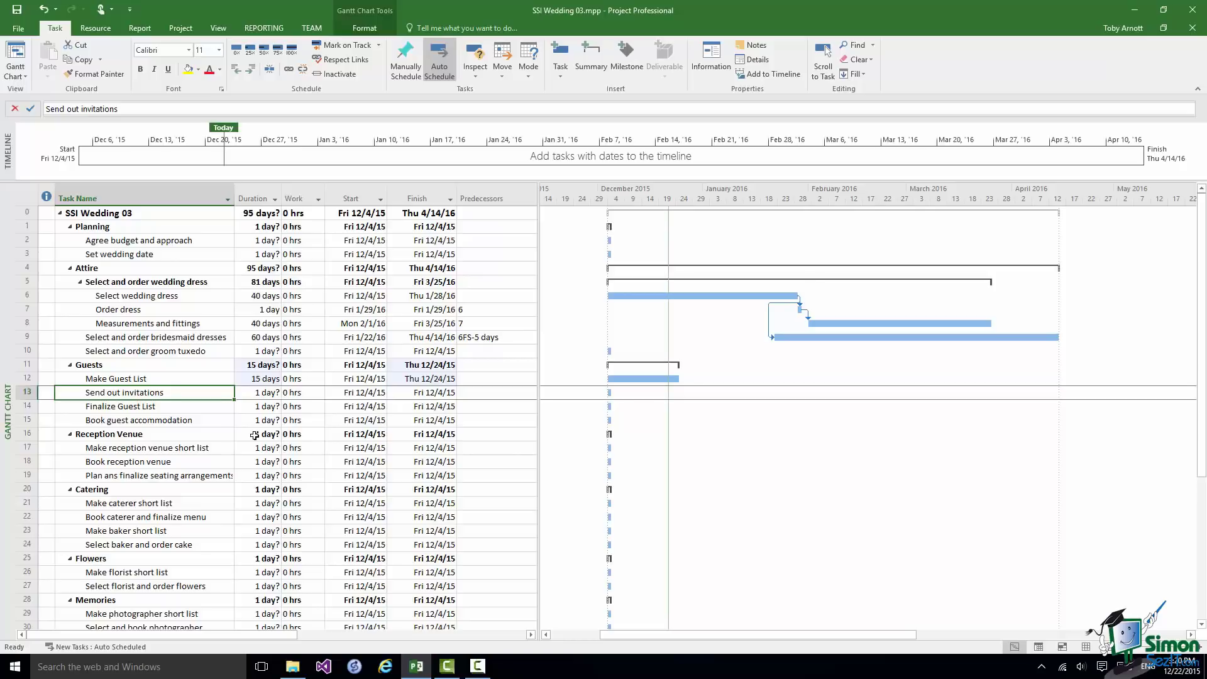
Set the duration of the Send out invitations task to 20 days, without the estimate mark.
click(264, 392)
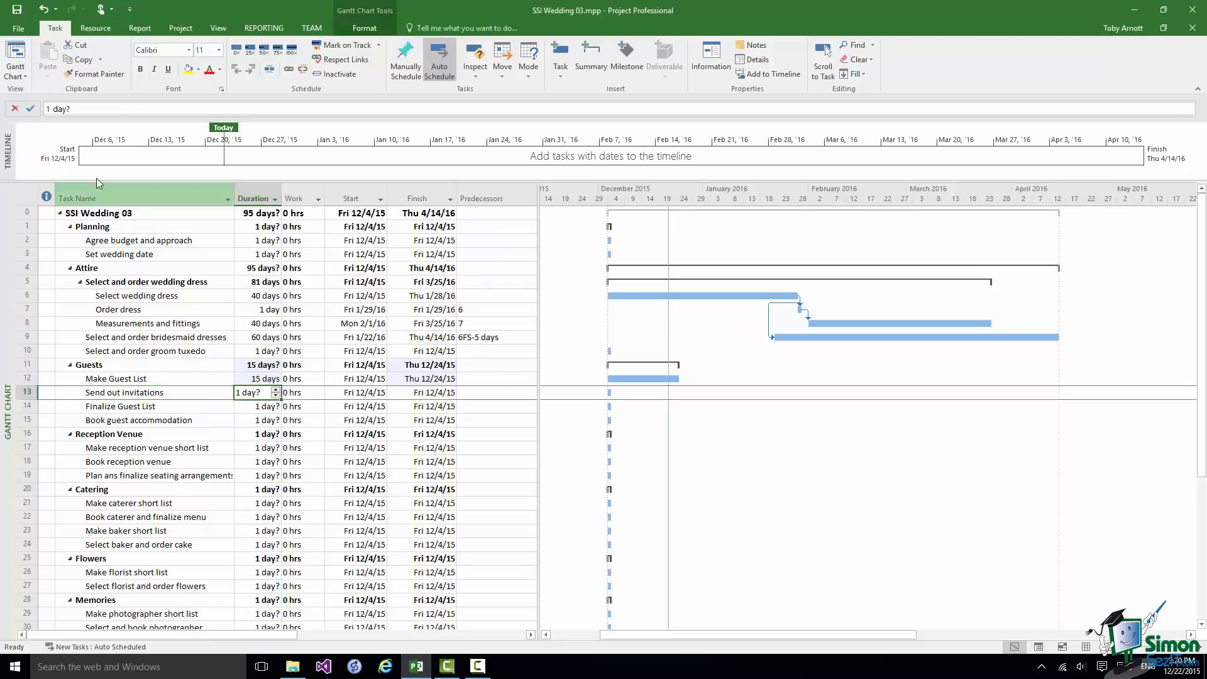
click(265, 393)
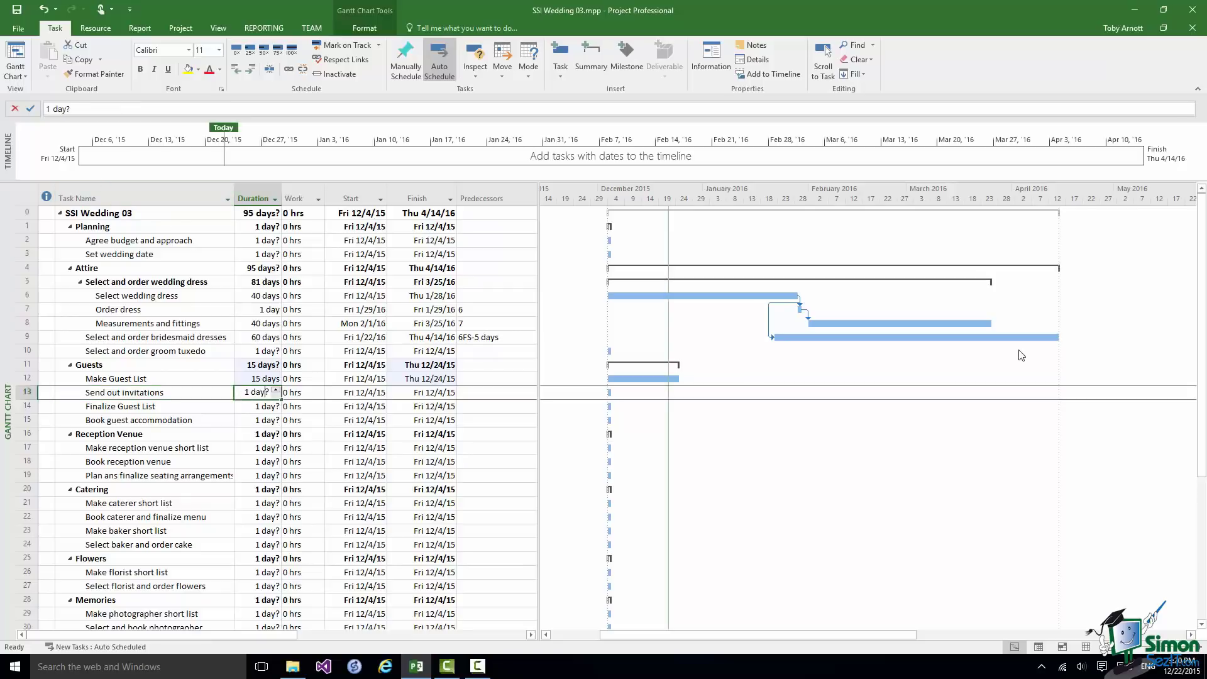
key(BackSpace)
text(20)
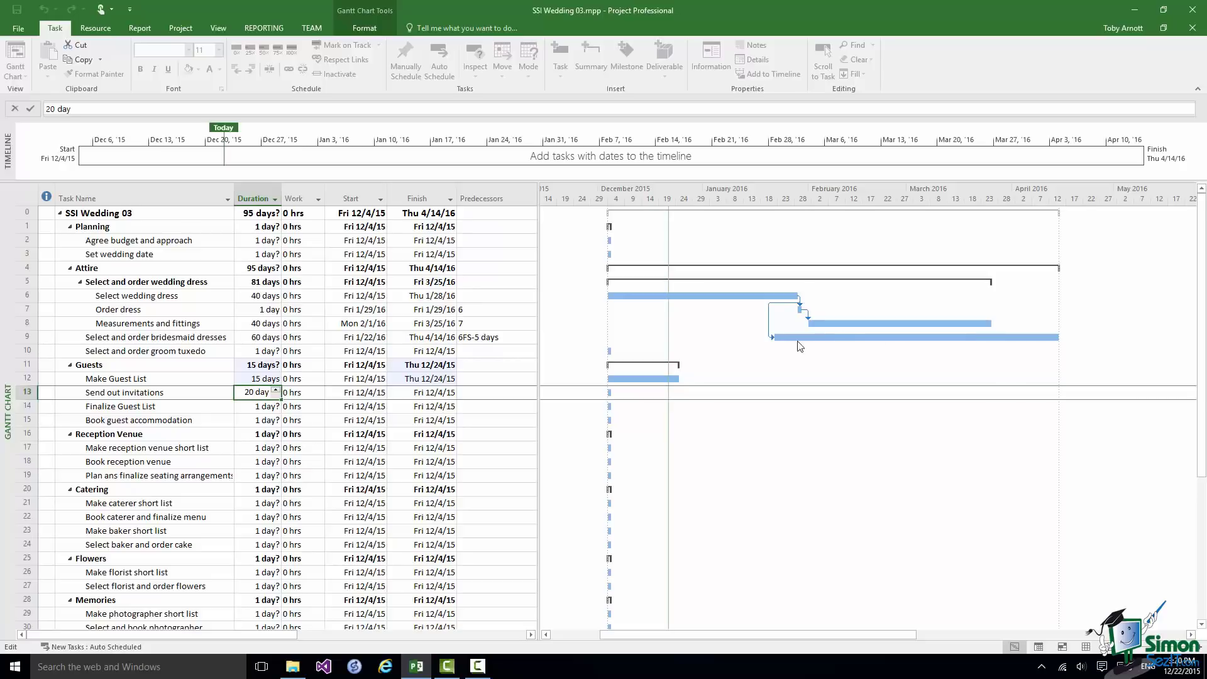
Link Make Guest List to Send out invitations with a finish-to-start dependency.
click(22, 381)
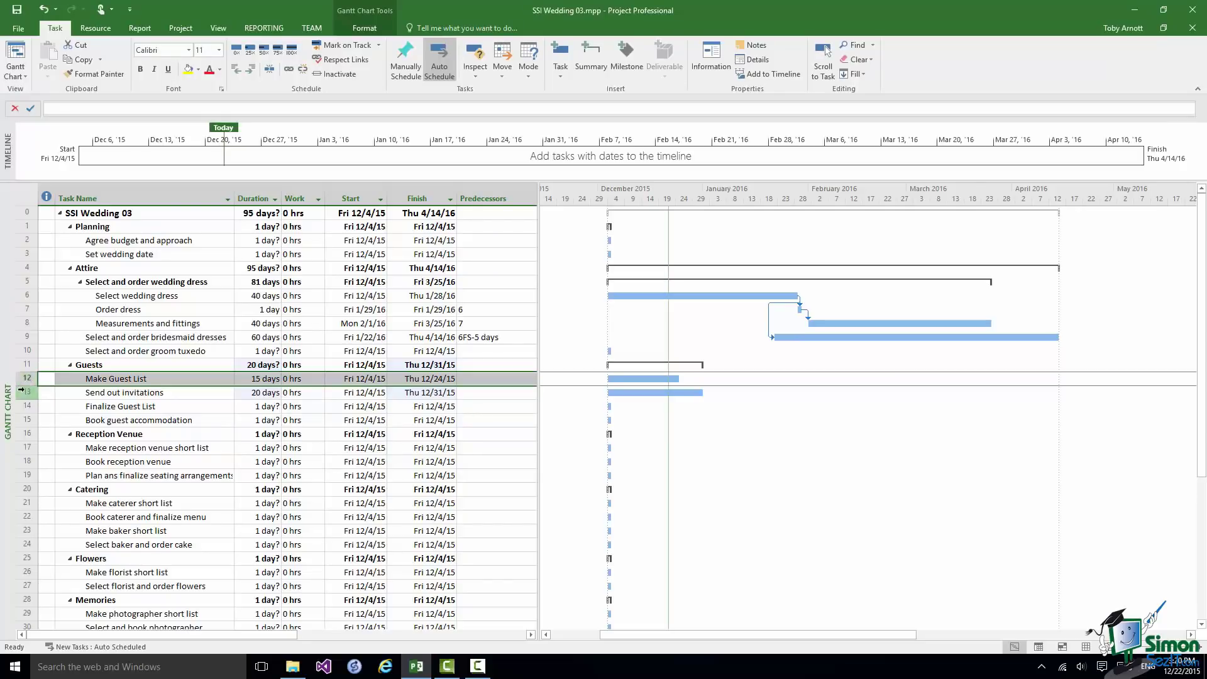
ctrl+click(22, 393)
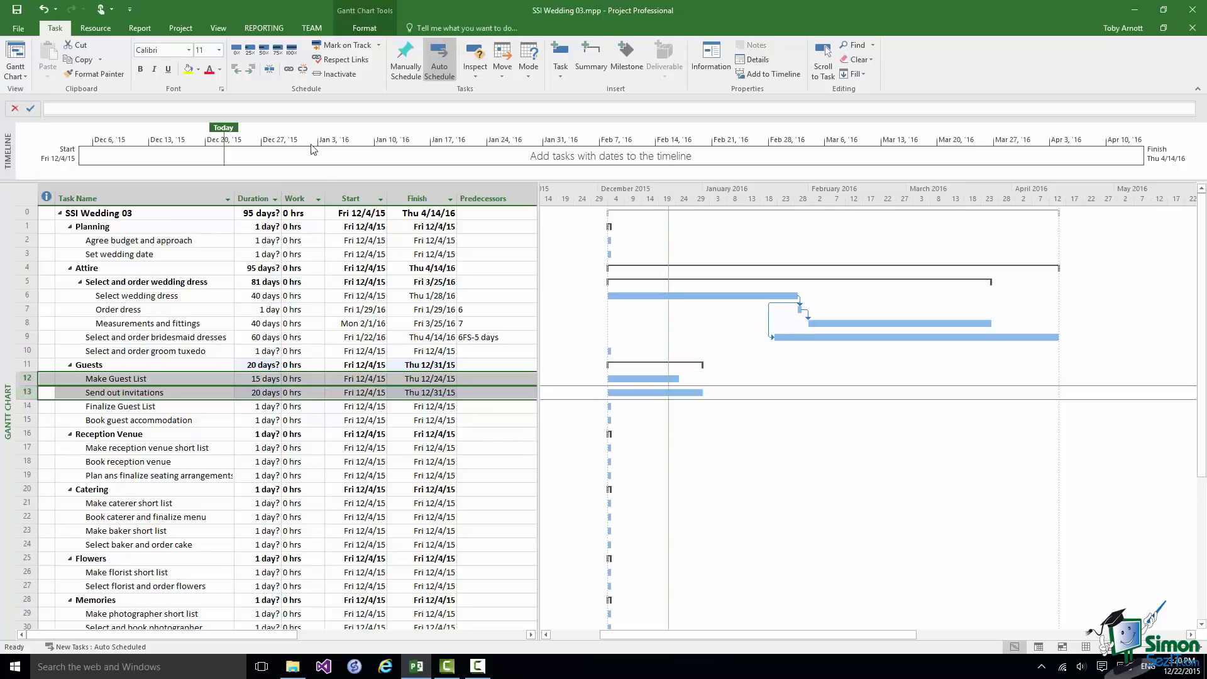
click(290, 69)
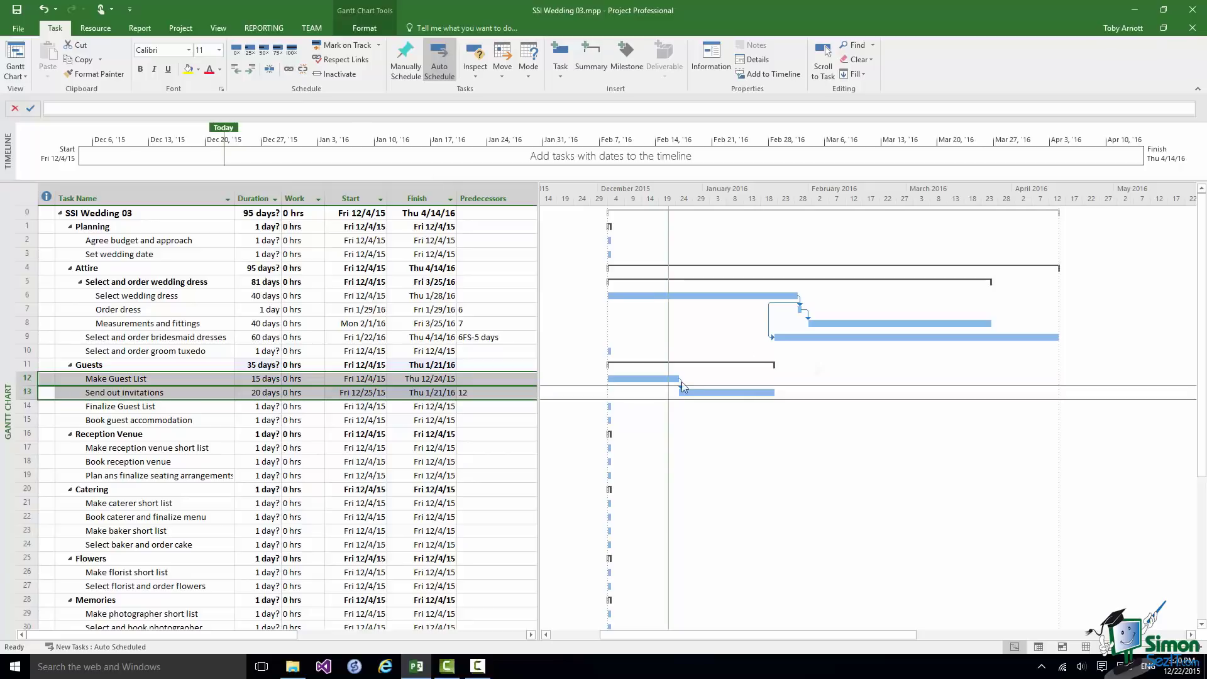
Change the dependency from Make Guest List to Send out invitations to Start-to-Start (SS) with a 5-day lag.
double_click(682, 382)
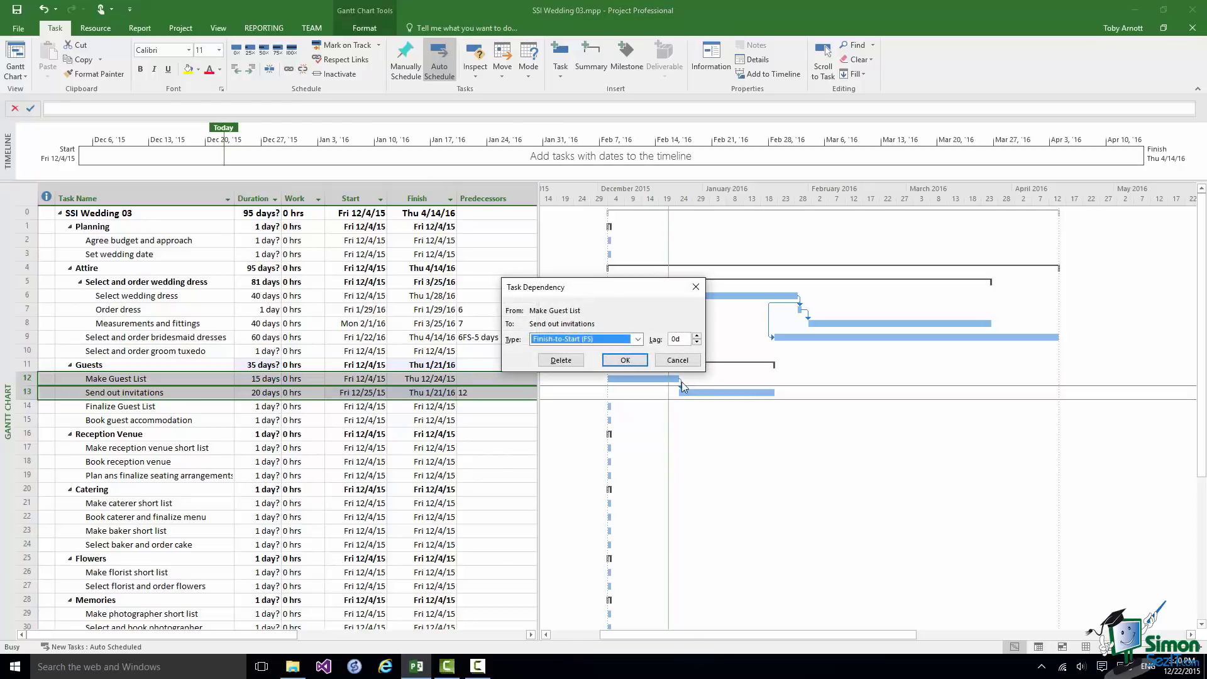
click(638, 339)
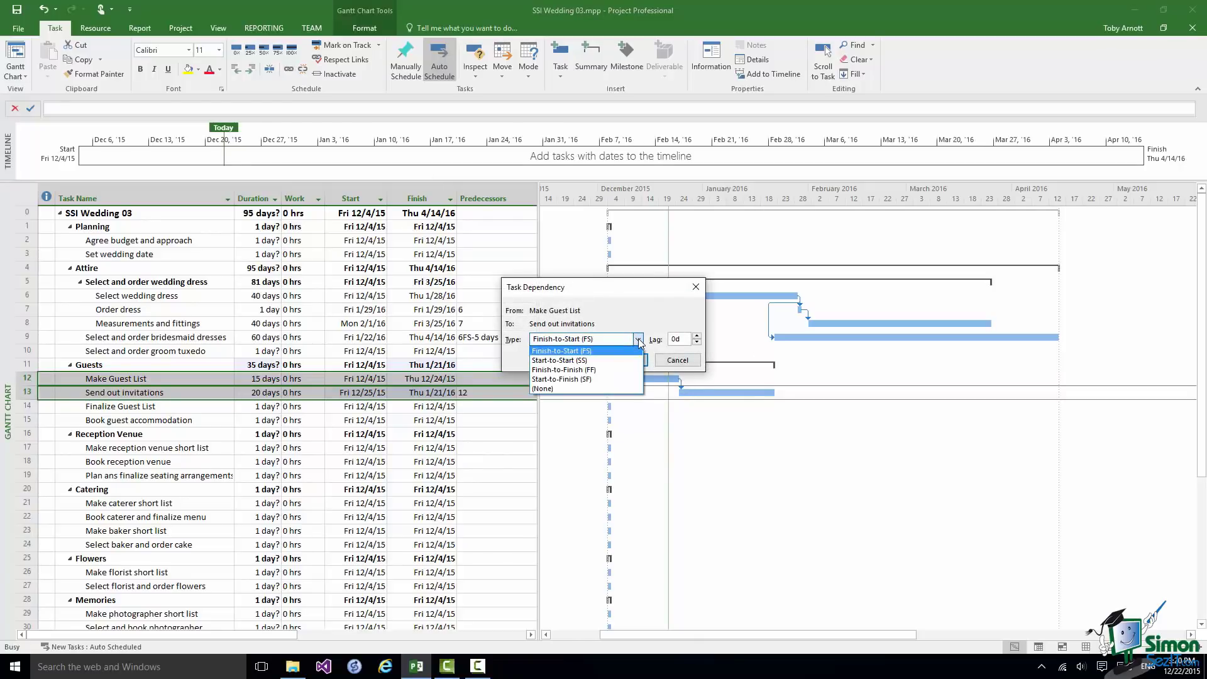
click(573, 361)
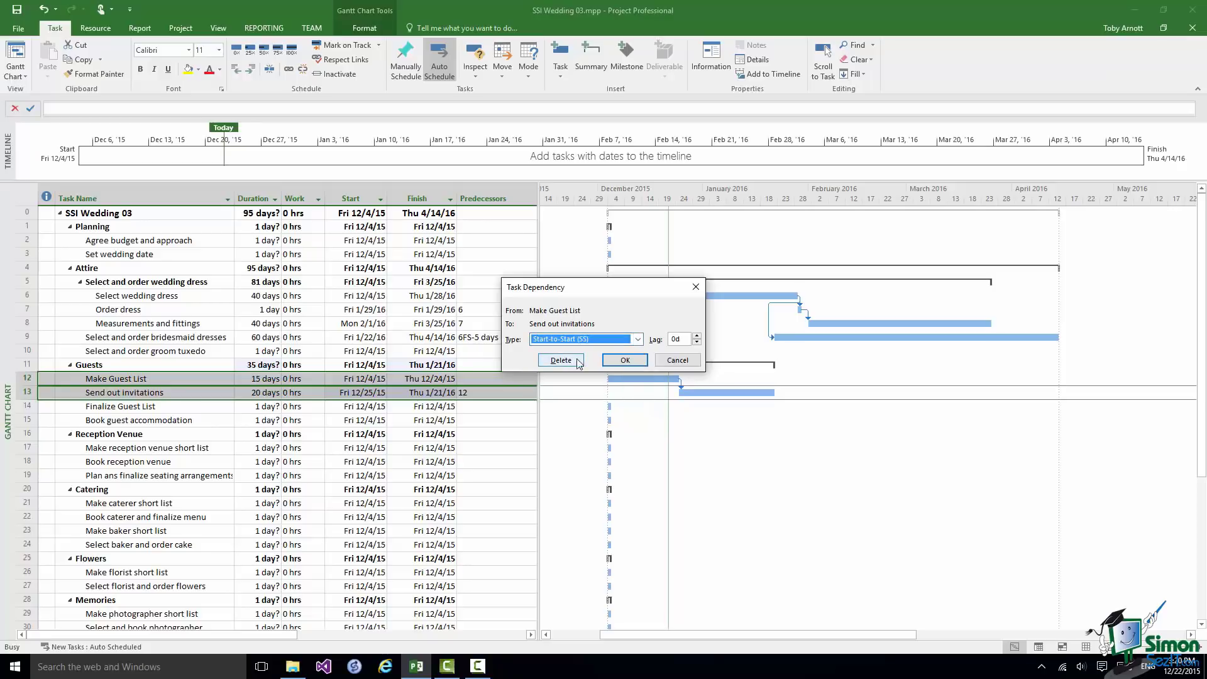
click(696, 338)
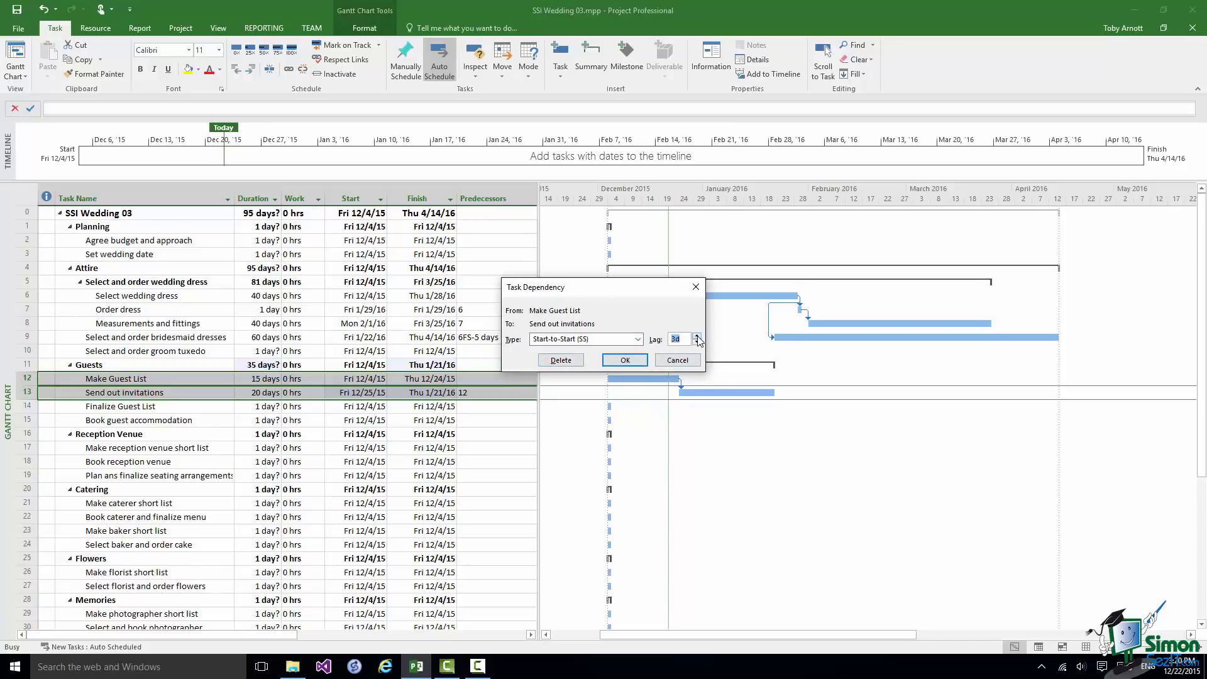
click(624, 362)
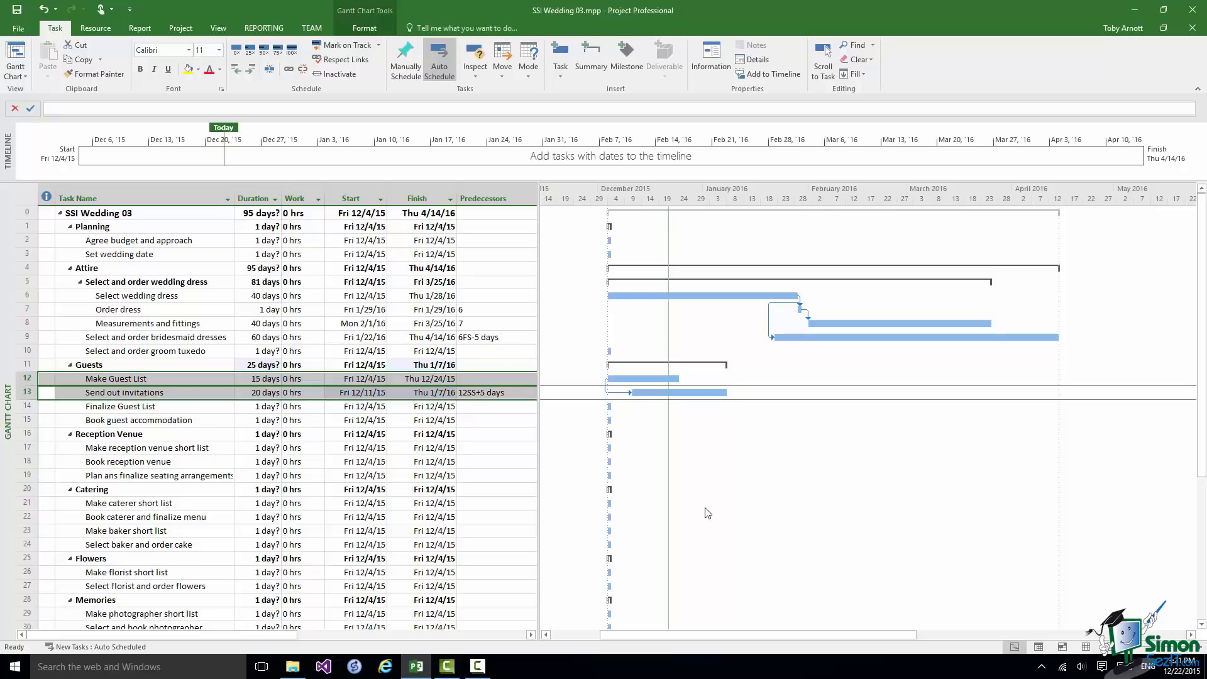
Link the adjacent tasks Send out invitations and Finalize Guest List.
click(22, 394)
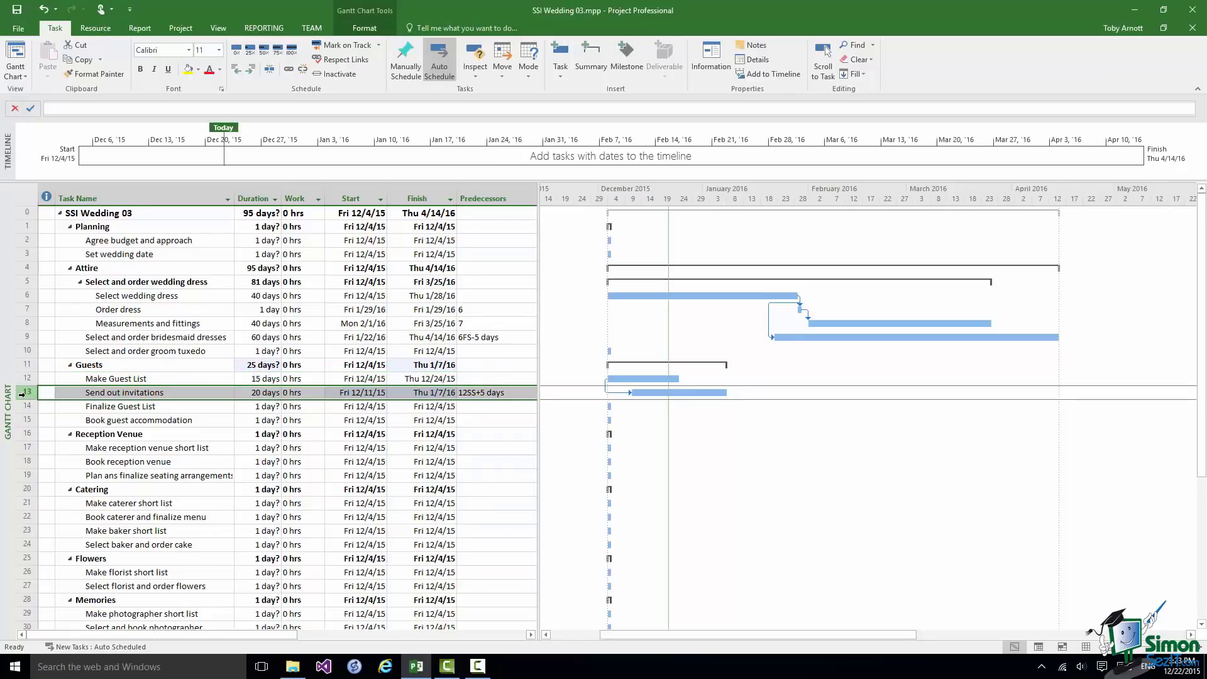
shift+click(29, 405)
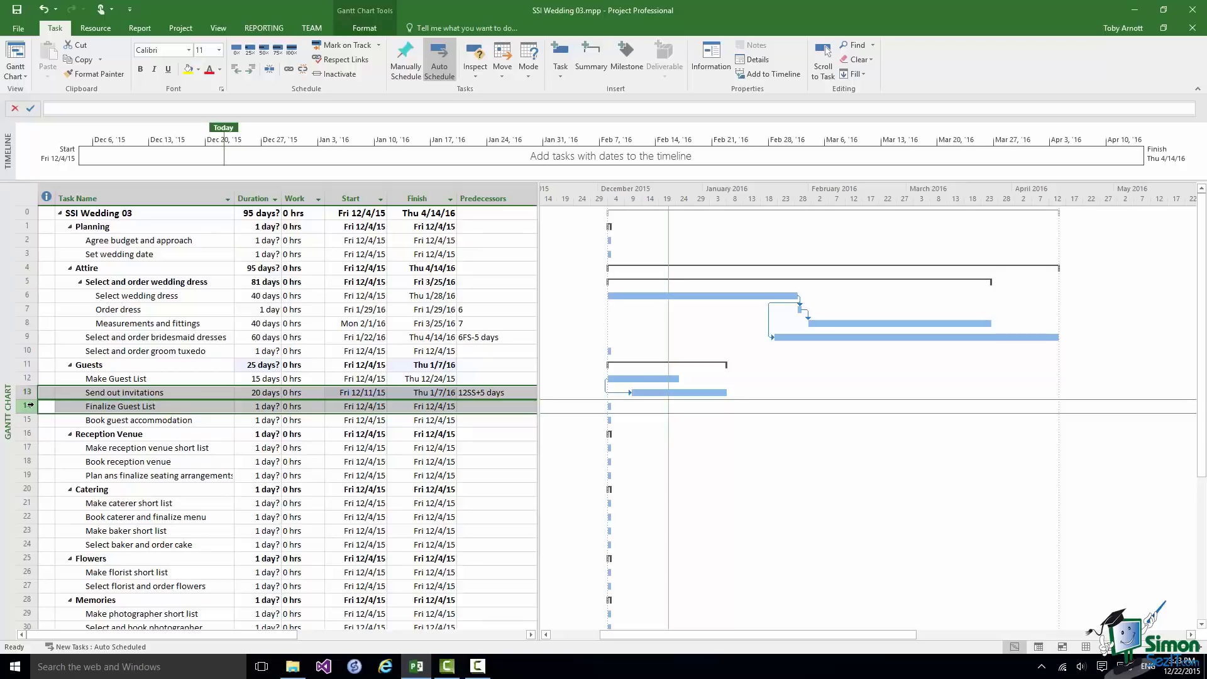
click(288, 71)
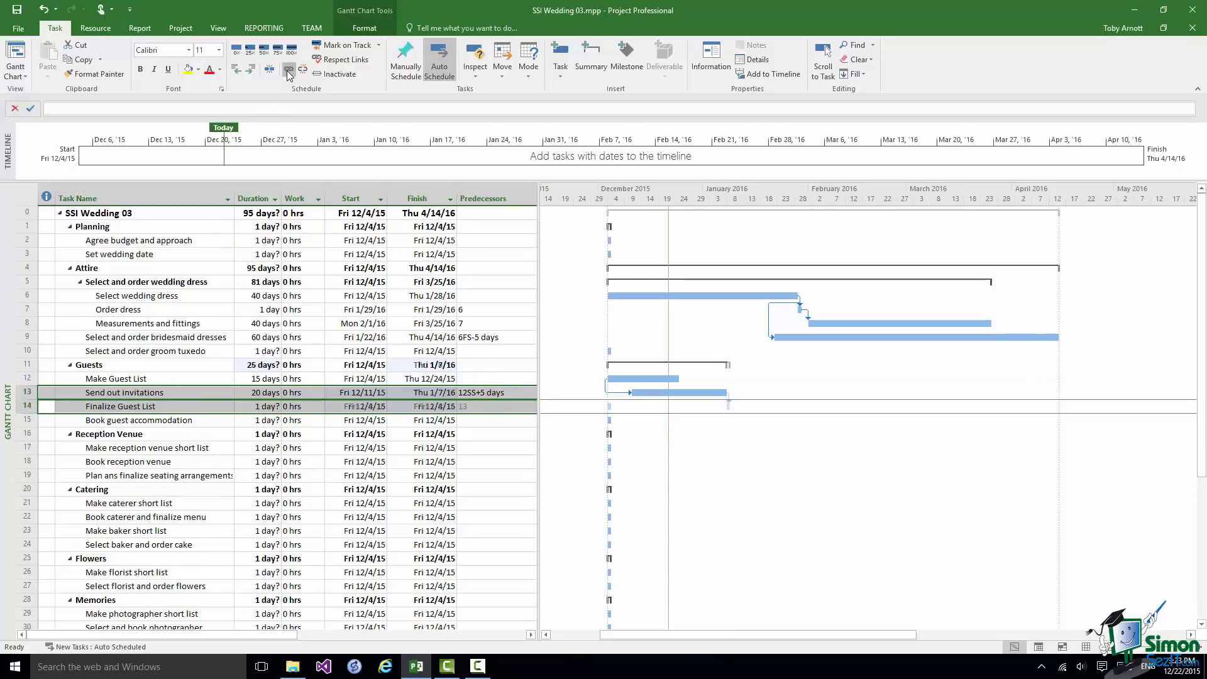
Change the dependency from Send out invitations to Finalize Guest List to Finish-to-Finish (FF) with a 15-day lag.
double_click(730, 397)
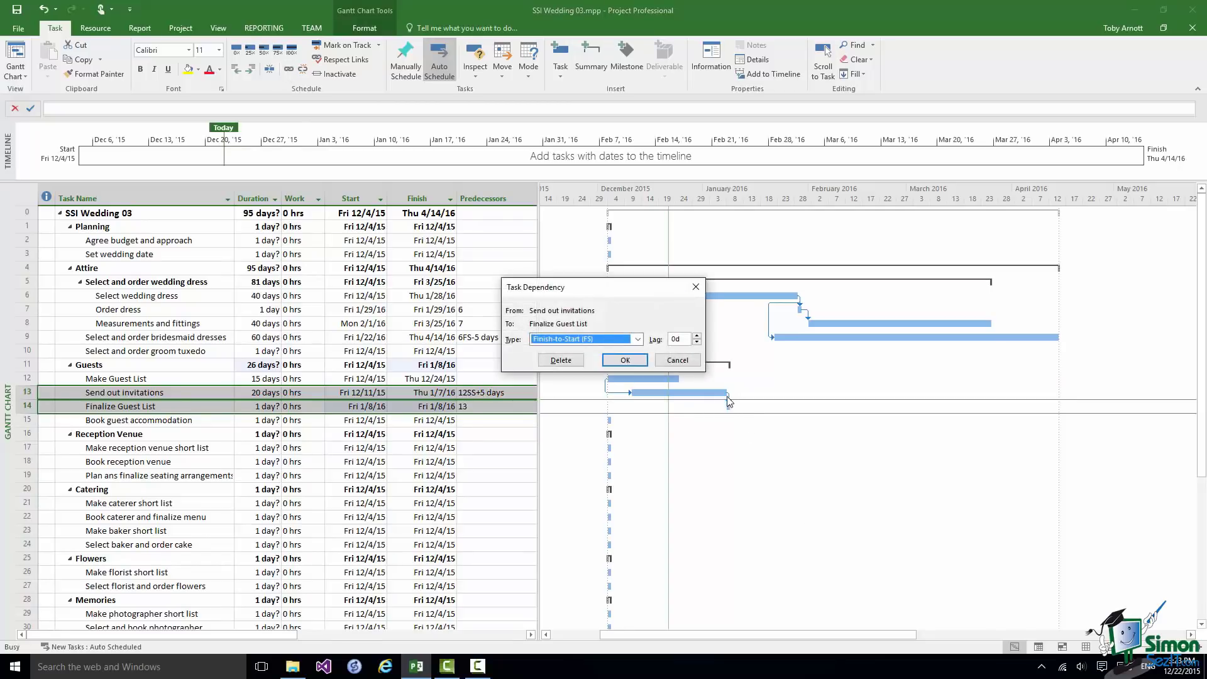
click(696, 337)
click(697, 336)
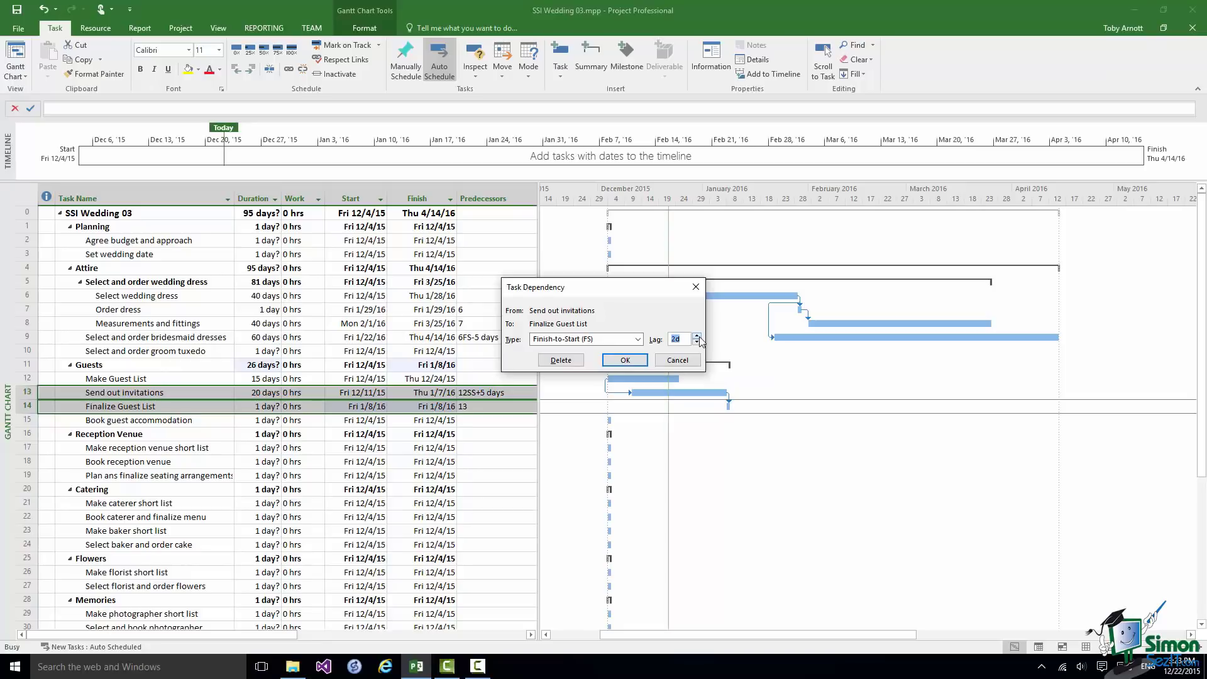
click(698, 336)
click(698, 337)
click(638, 340)
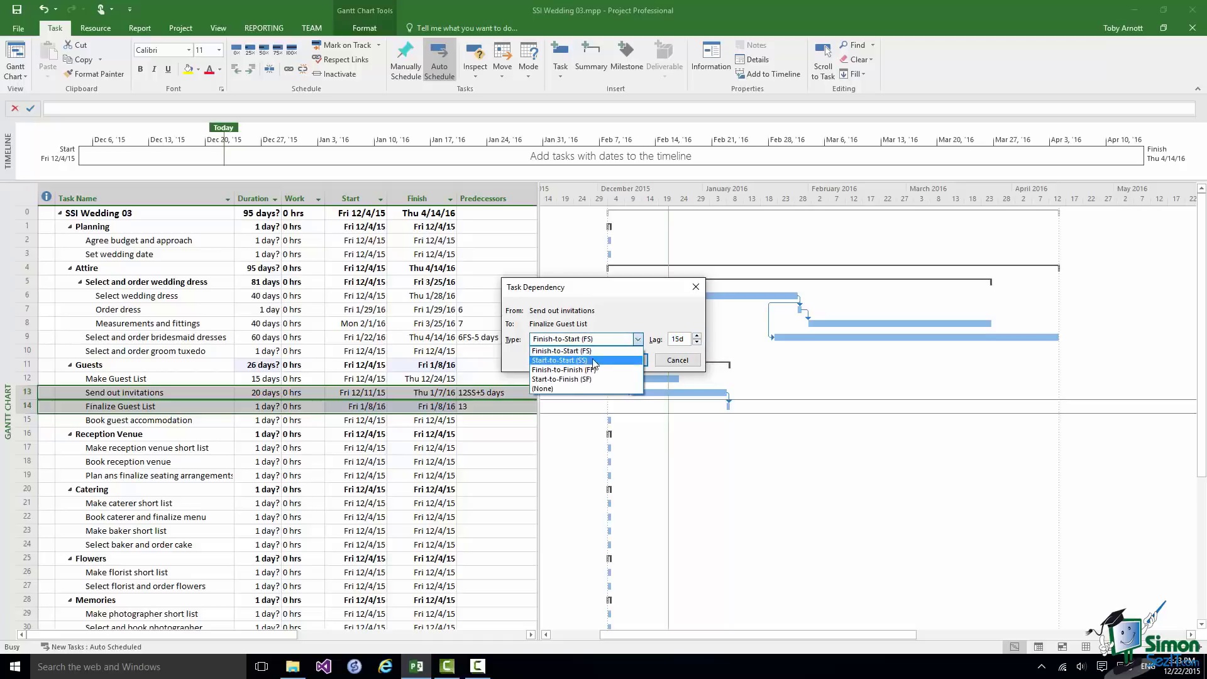
click(585, 366)
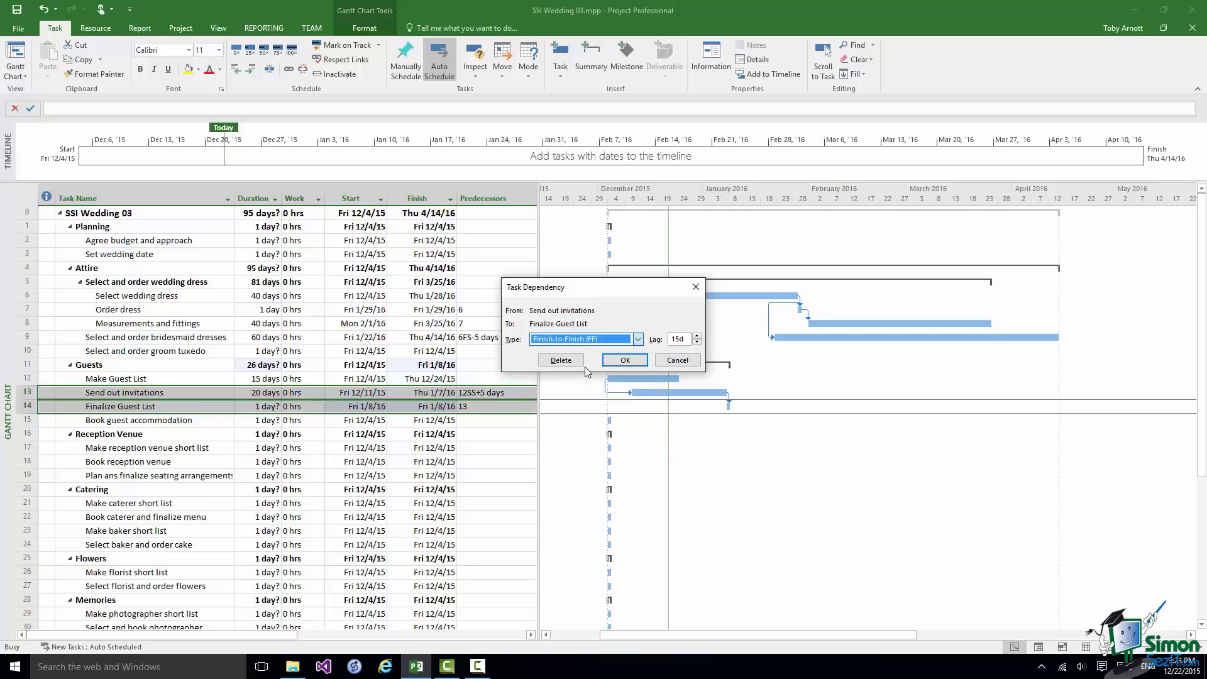
click(625, 359)
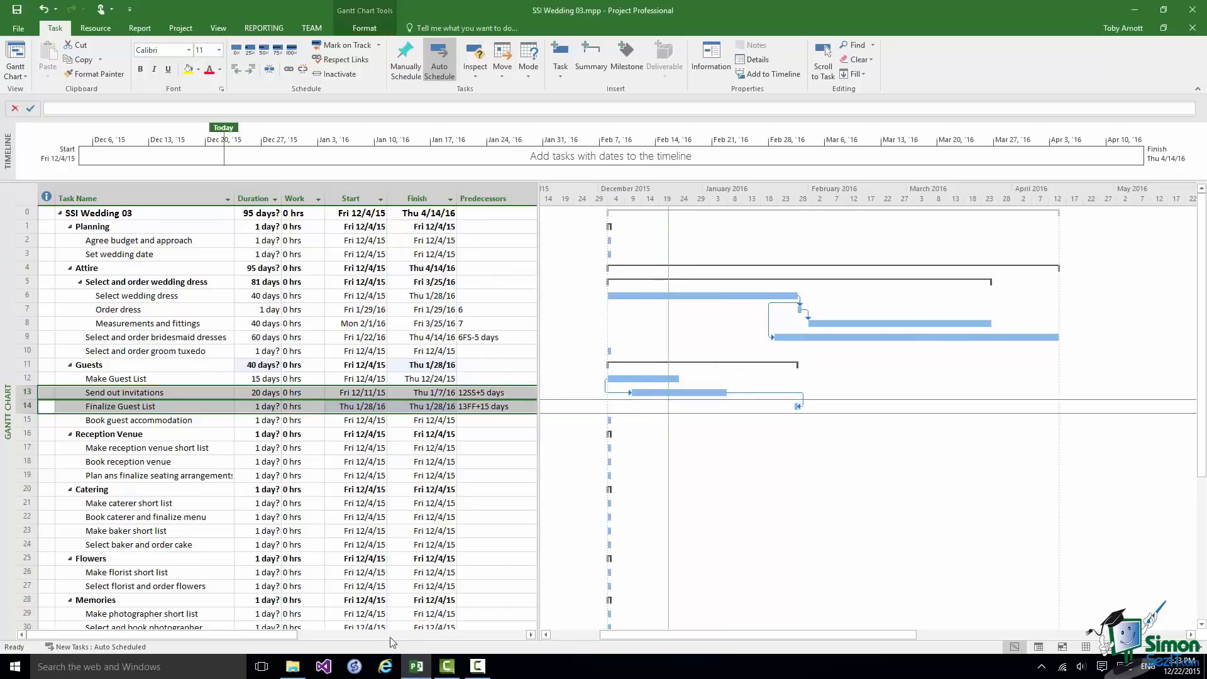
Set the duration of the Finalize Guest List task to 5 days.
click(265, 407)
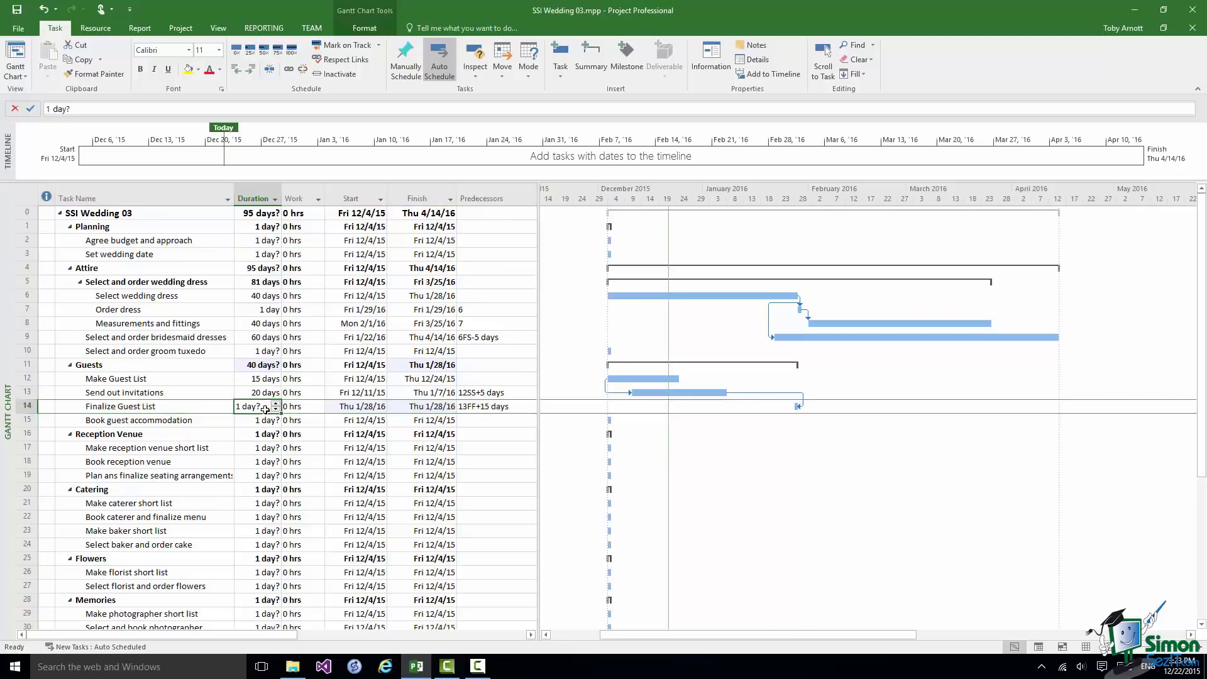
click(277, 404)
click(276, 405)
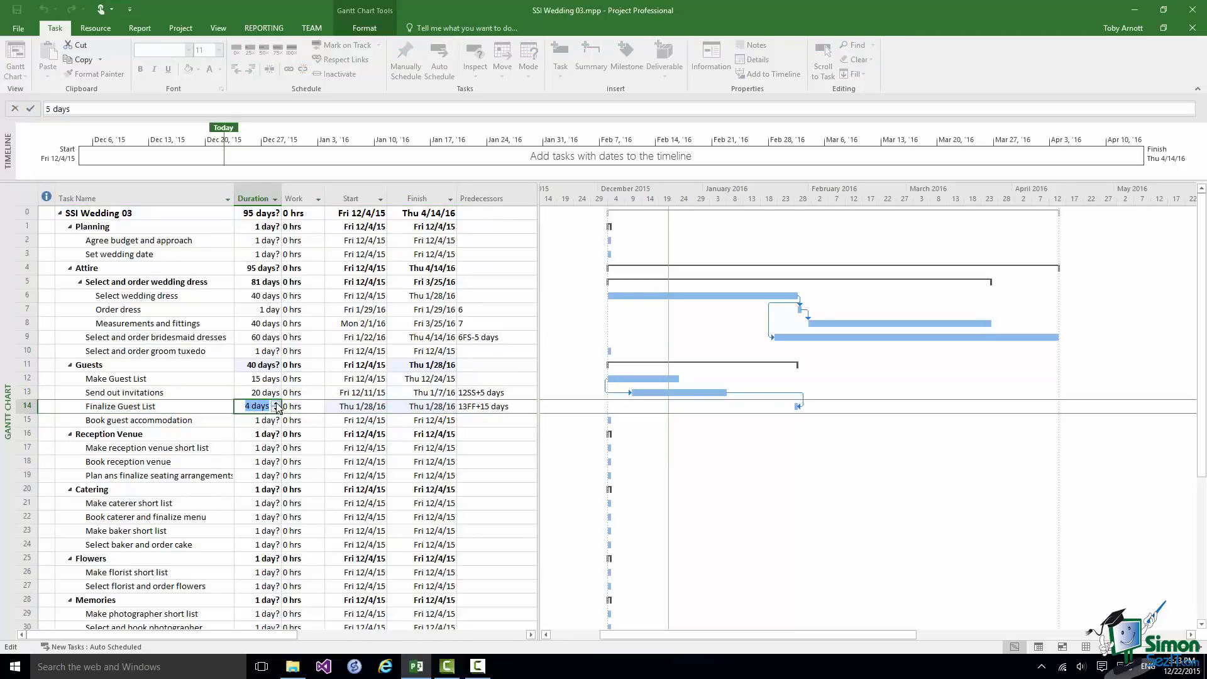
click(125, 412)
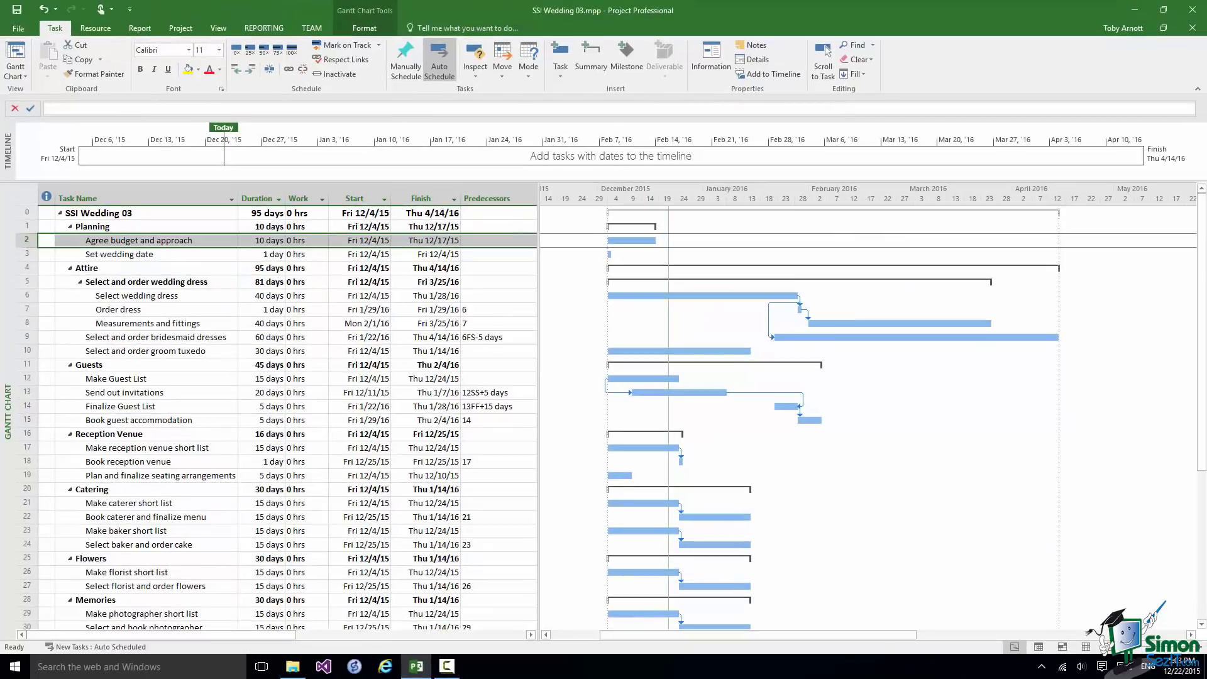
Review the durations and predecessors of all tasks, from Planning down to Honeymoon.
drag(1203, 444, 1202, 620)
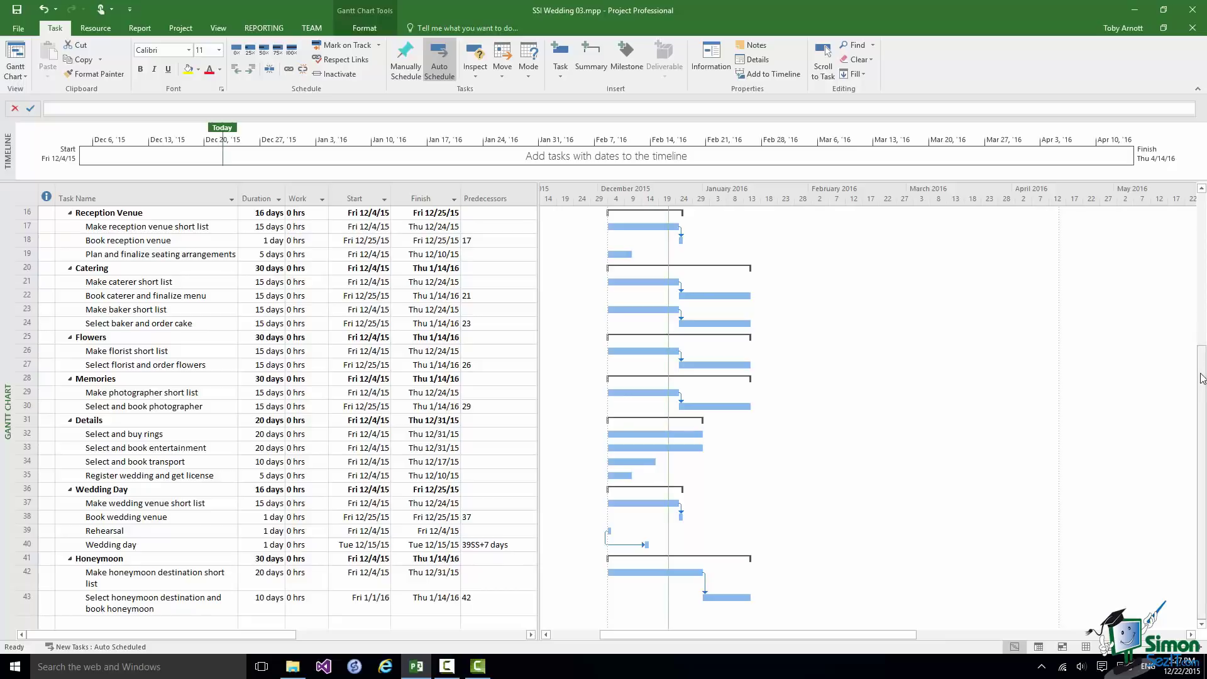
drag(1202, 377, 1205, 215)
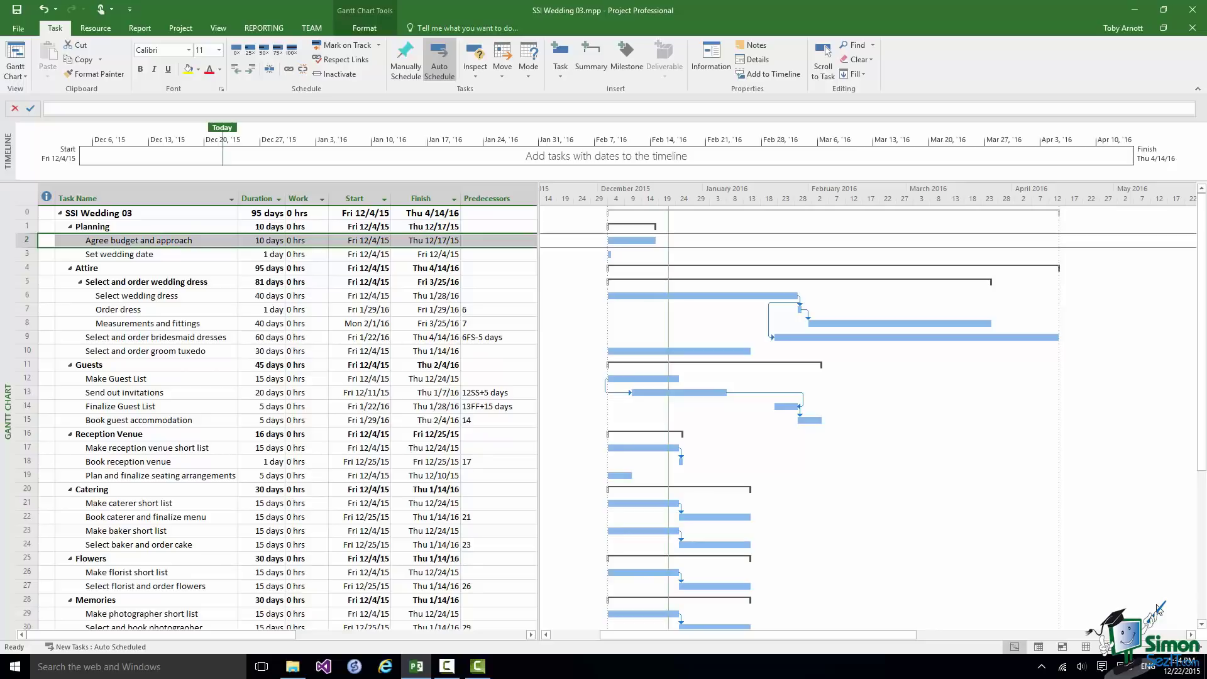
scroll(1203, 472, down, 1)
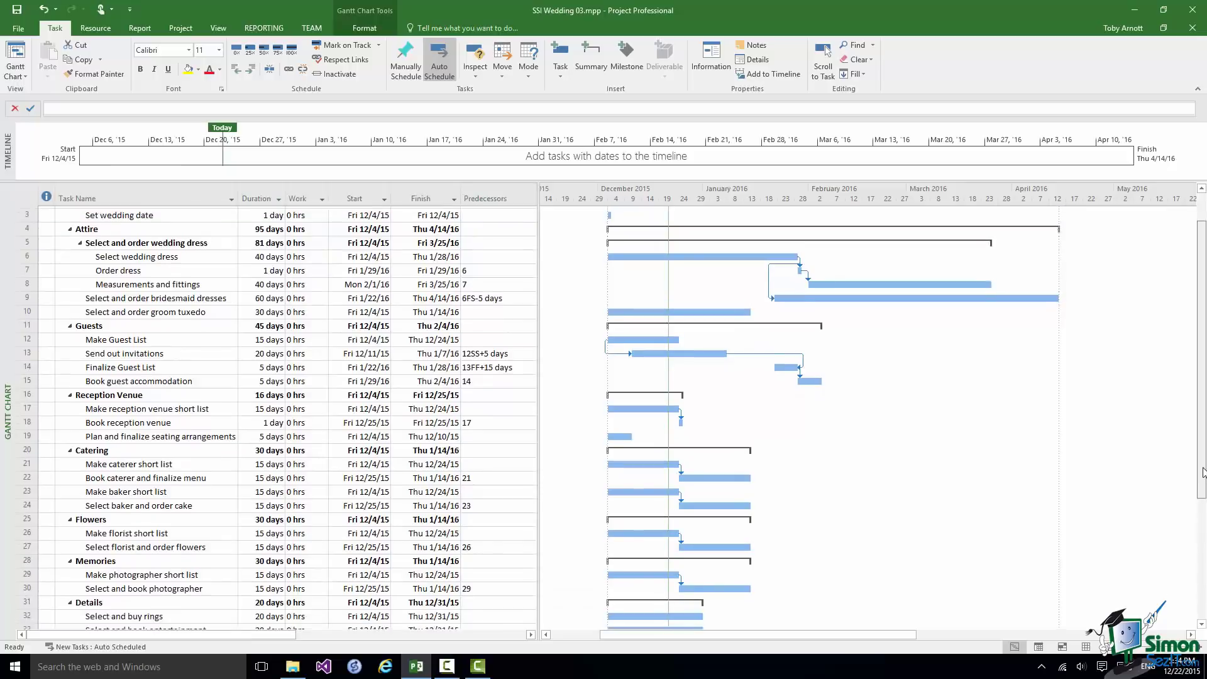
drag(1203, 473, 1204, 562)
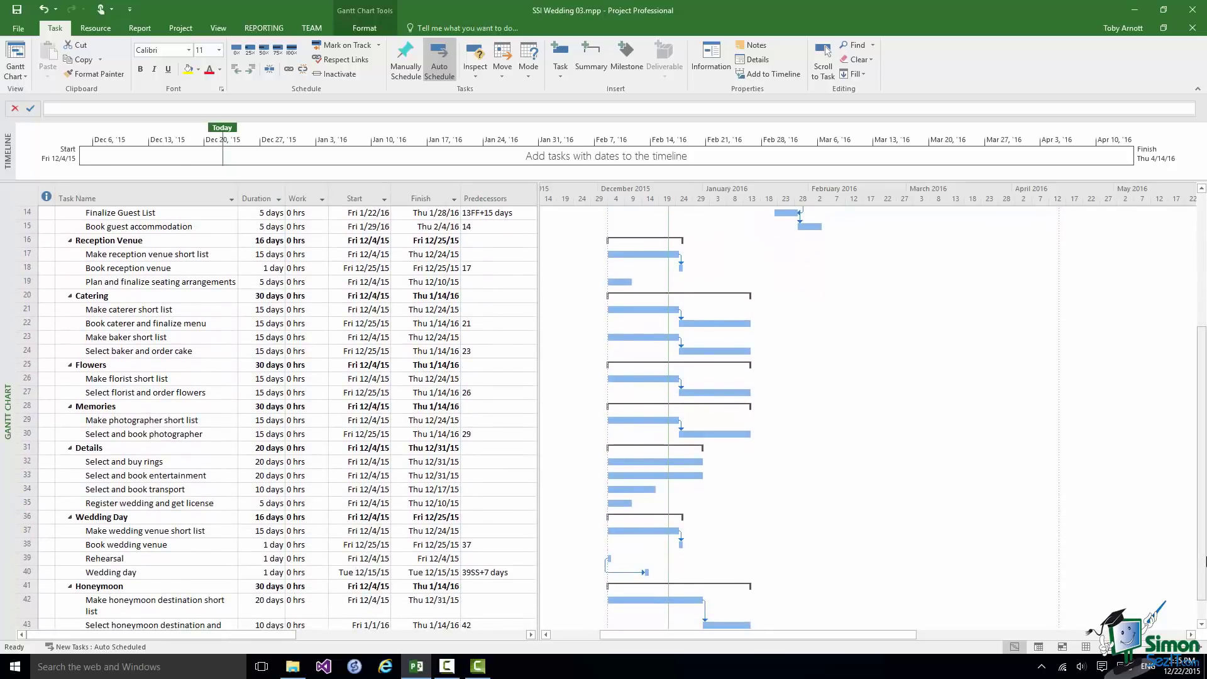
drag(1204, 562, 1203, 403)
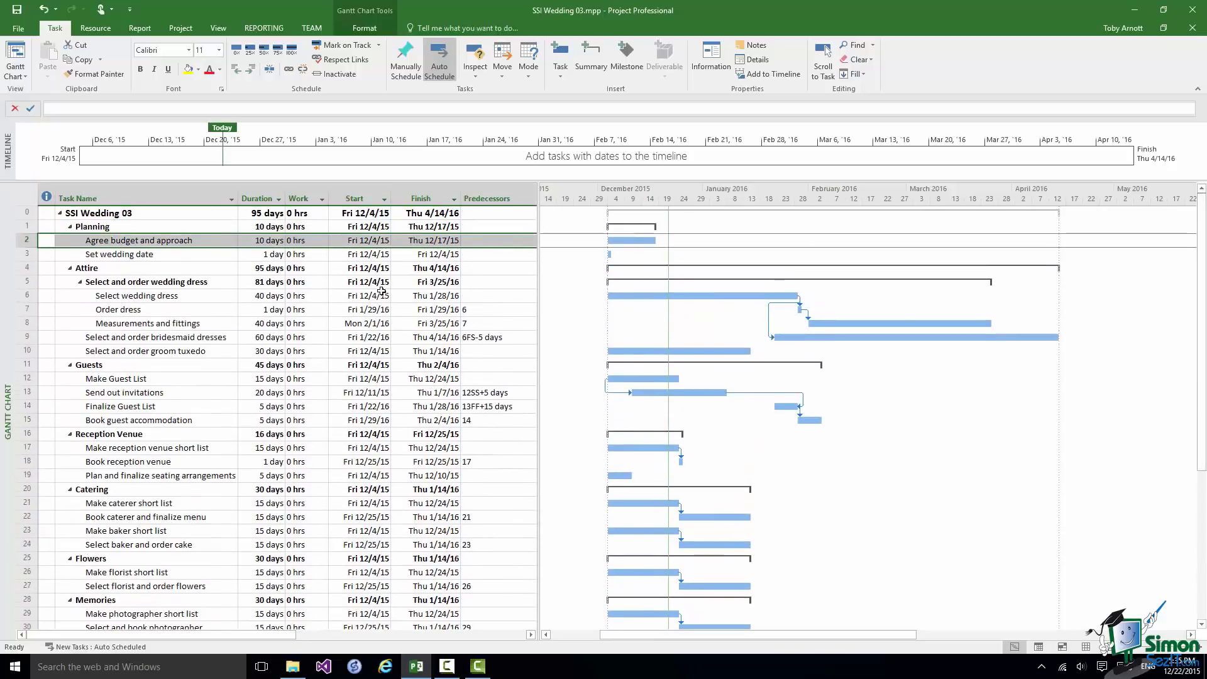
Set the predecessors of the Set wedding date task to 18,38.
click(21, 254)
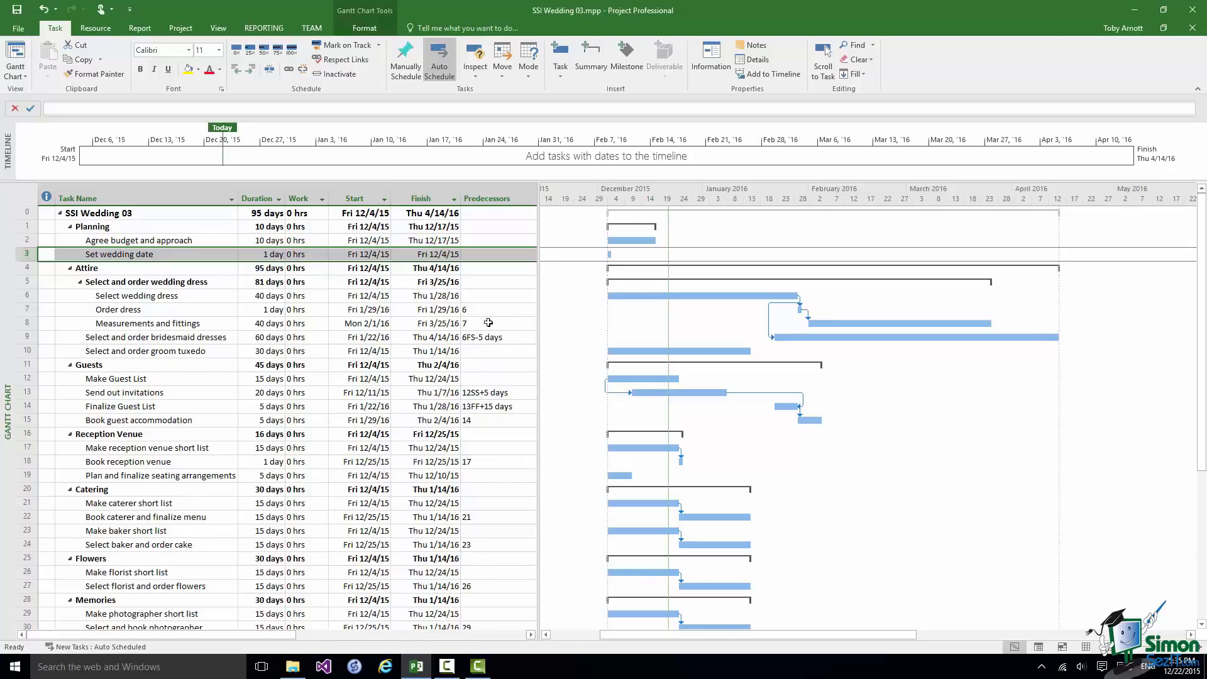
click(479, 254)
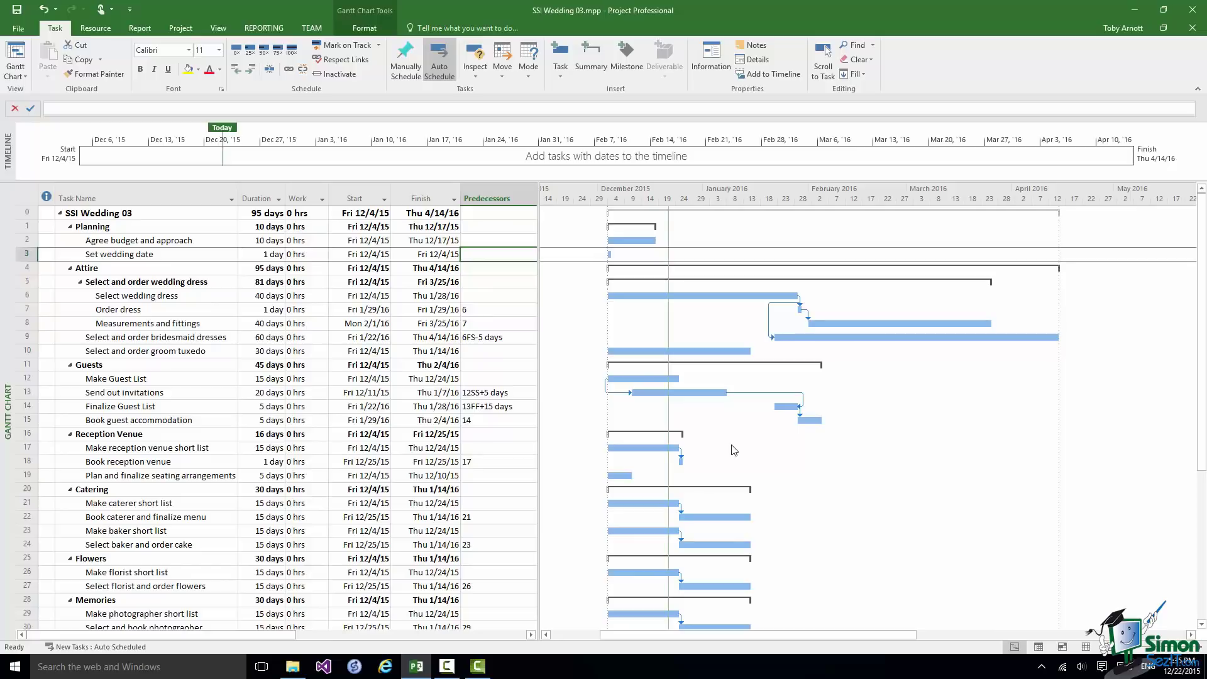
text(18,)
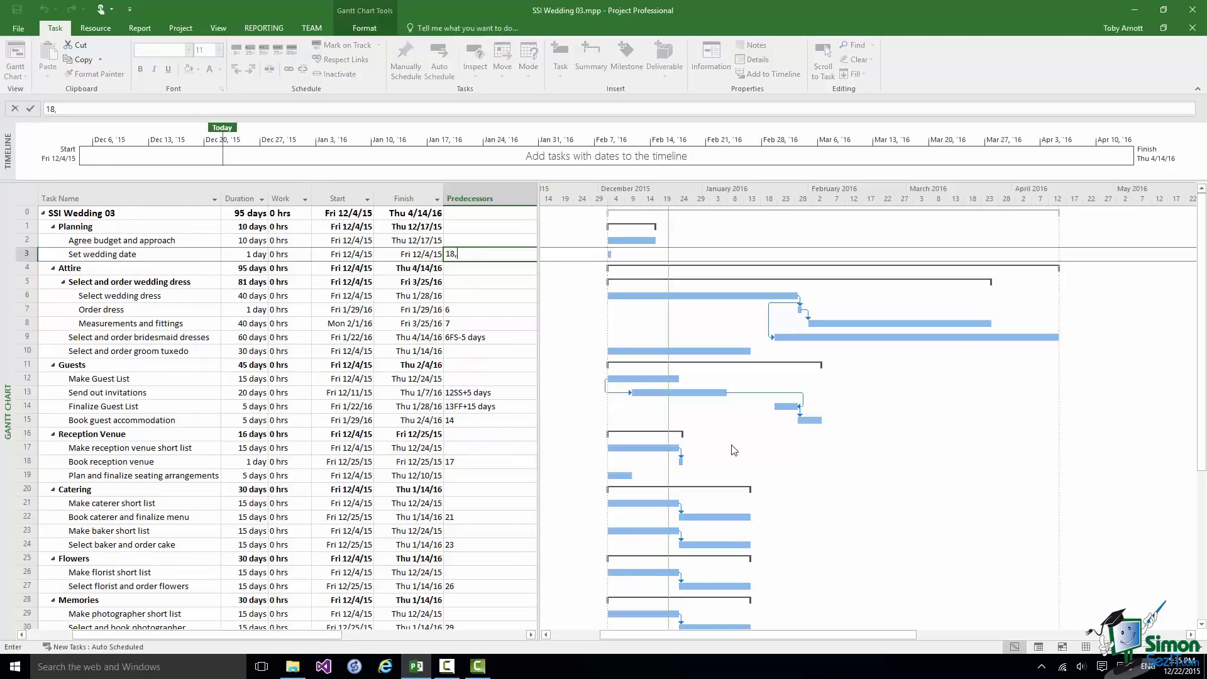
text(38)
click(30, 109)
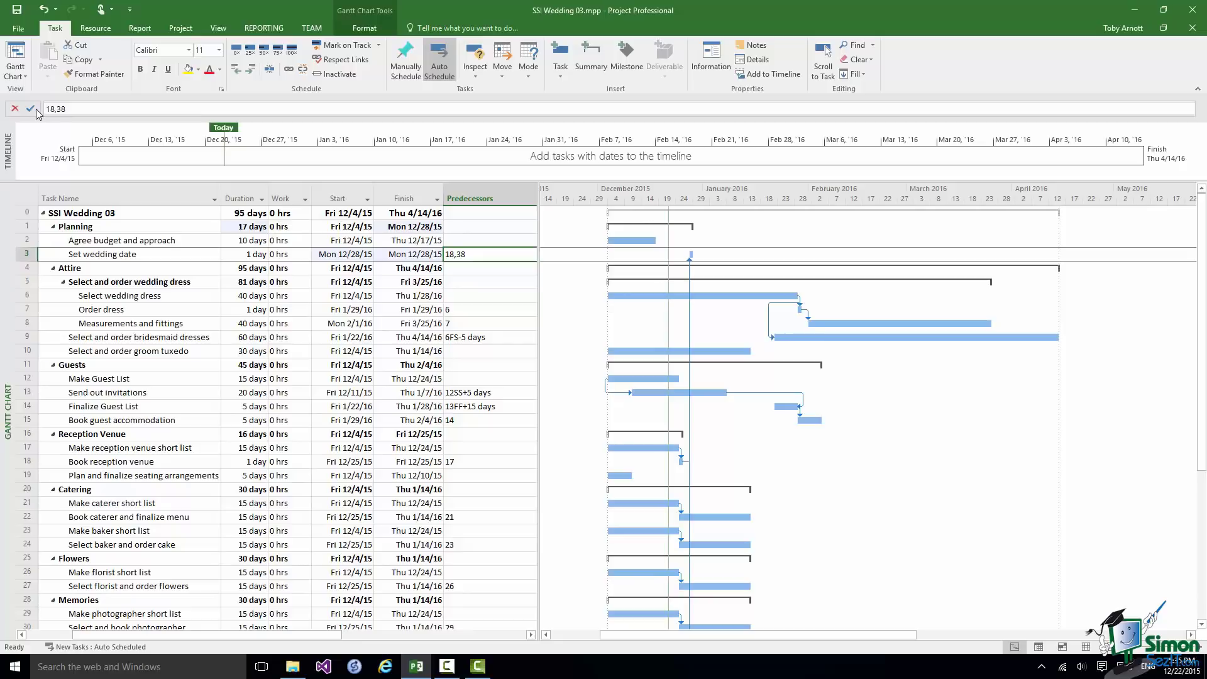
Link the non-adjacent tasks Set wedding date and Send out invitations, with Set wedding date as the predecessor.
click(21, 254)
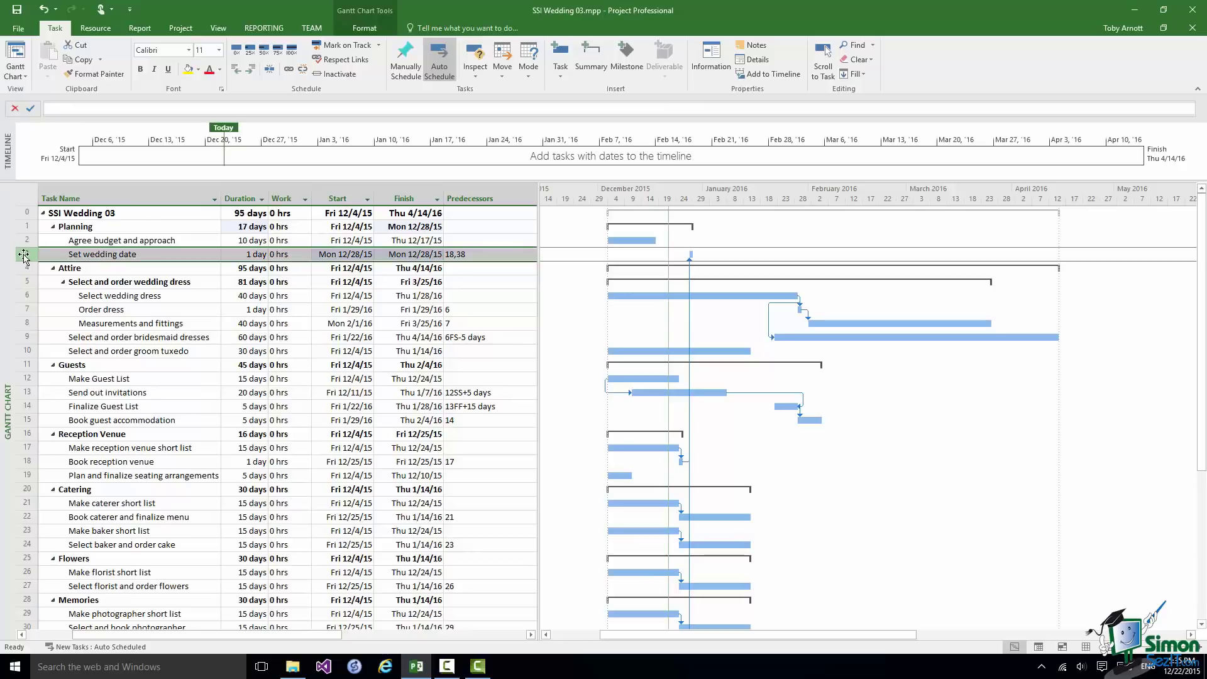
click(21, 393)
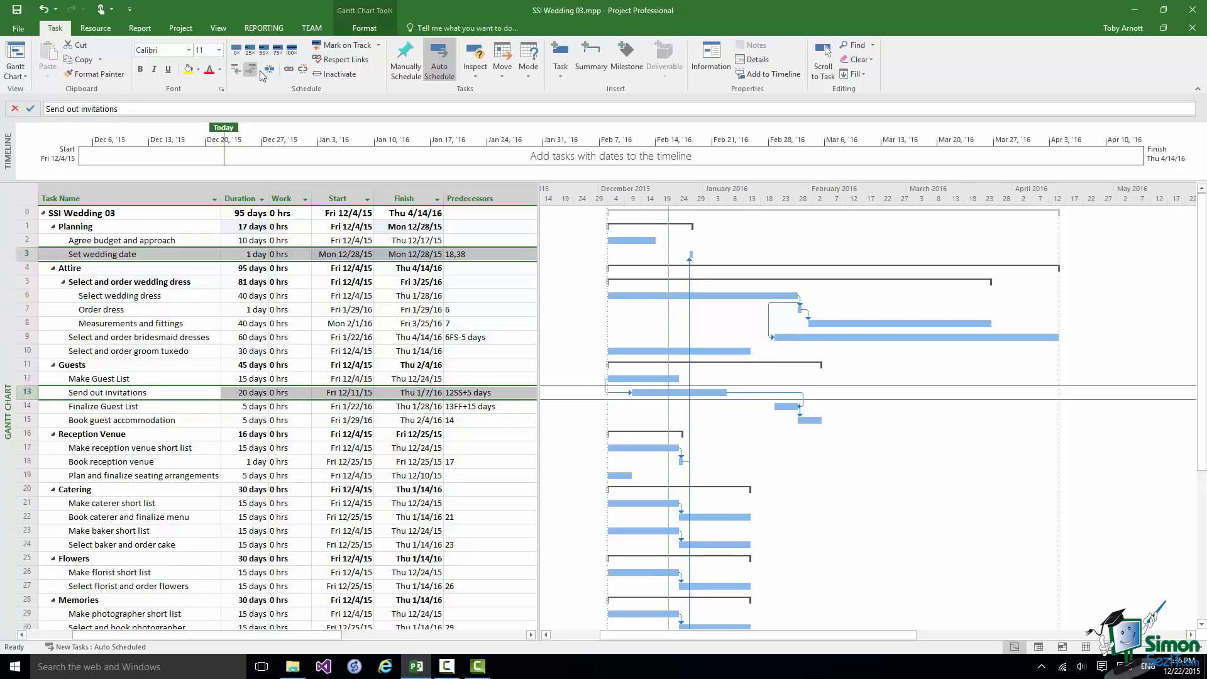
click(290, 70)
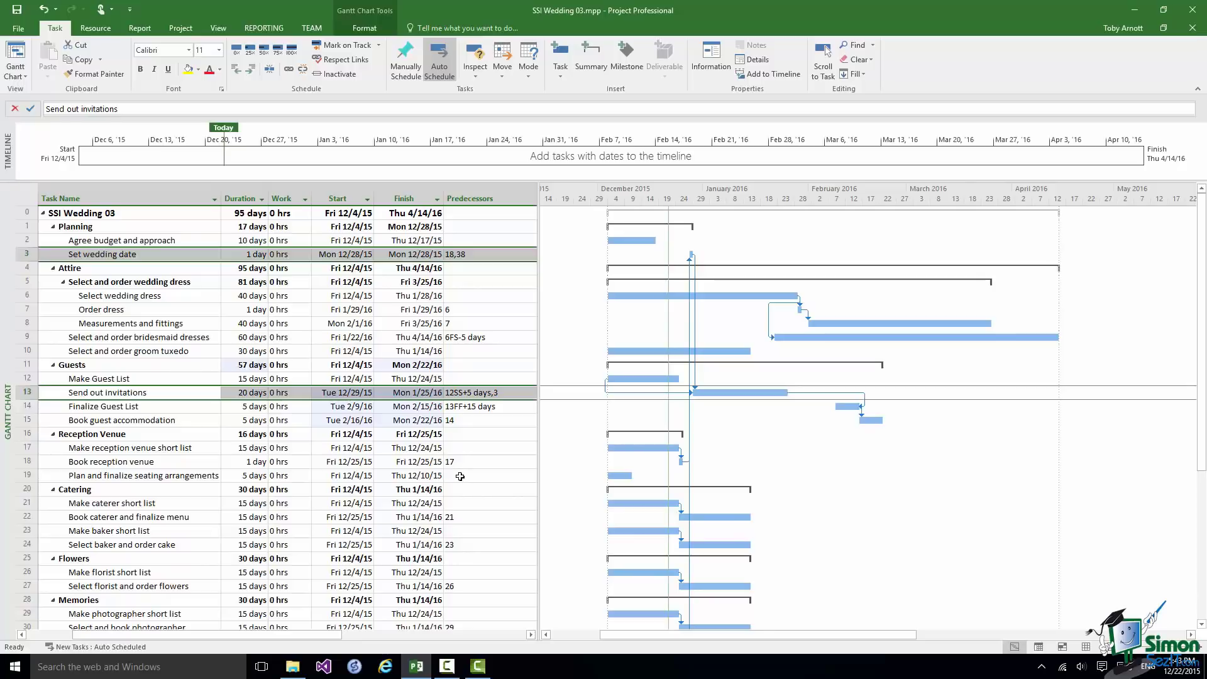
Set the predecessor of the Plan and finalize seating arrangements task to 14.
click(460, 476)
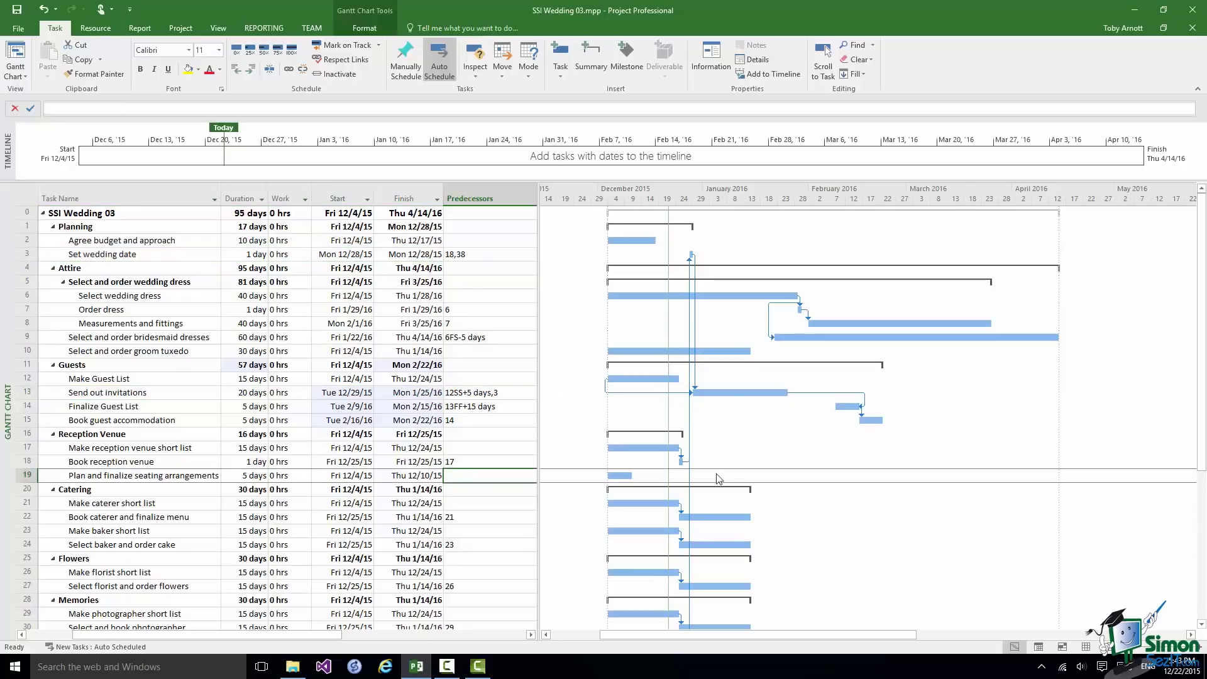
text(14)
key(Return)
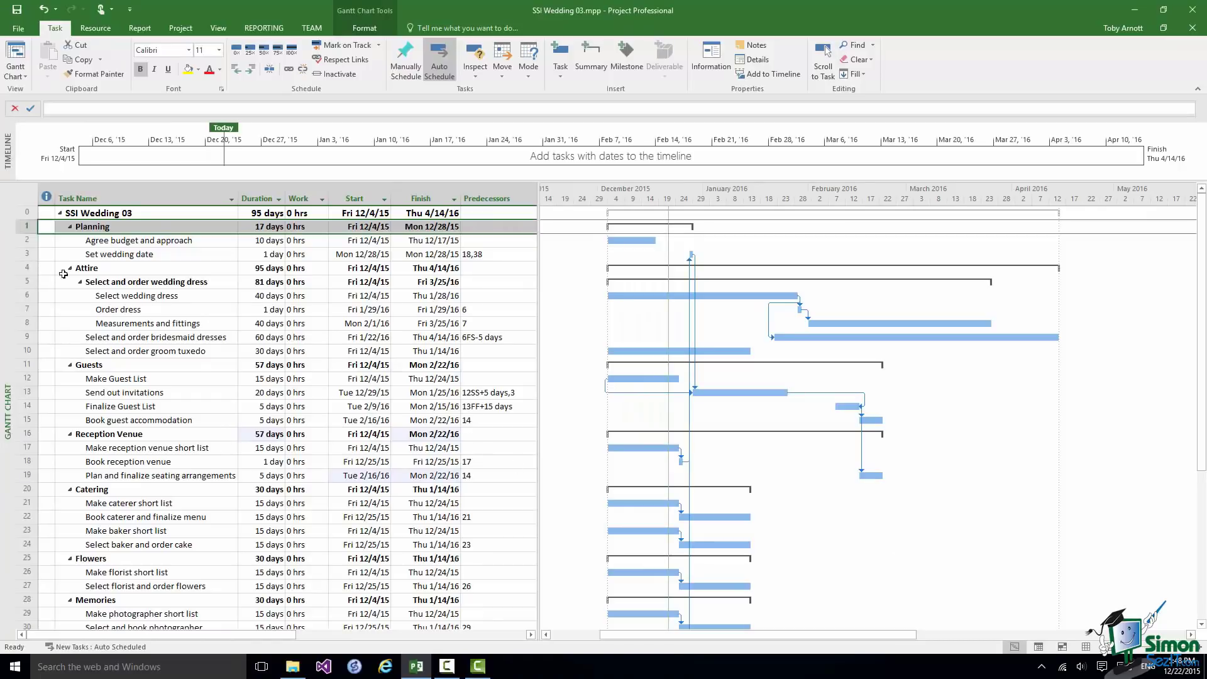
Insert a new task above the Planning phase and review the constraint types available for it.
right_click(25, 228)
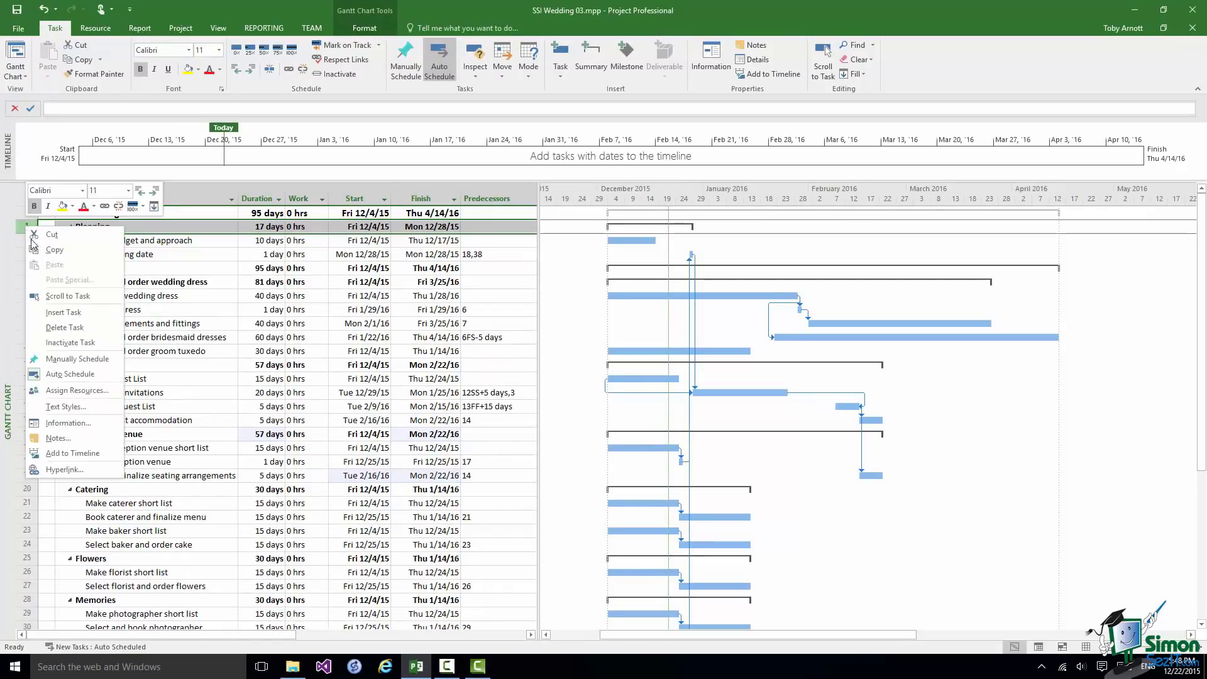
click(49, 313)
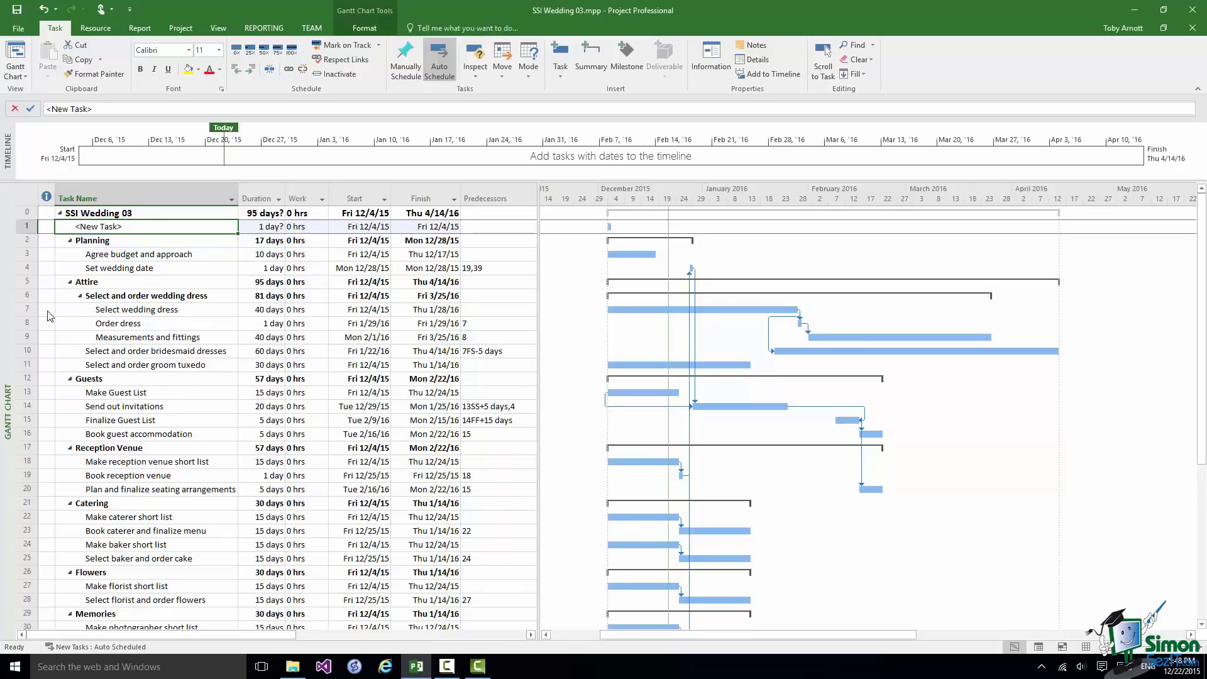
double_click(122, 227)
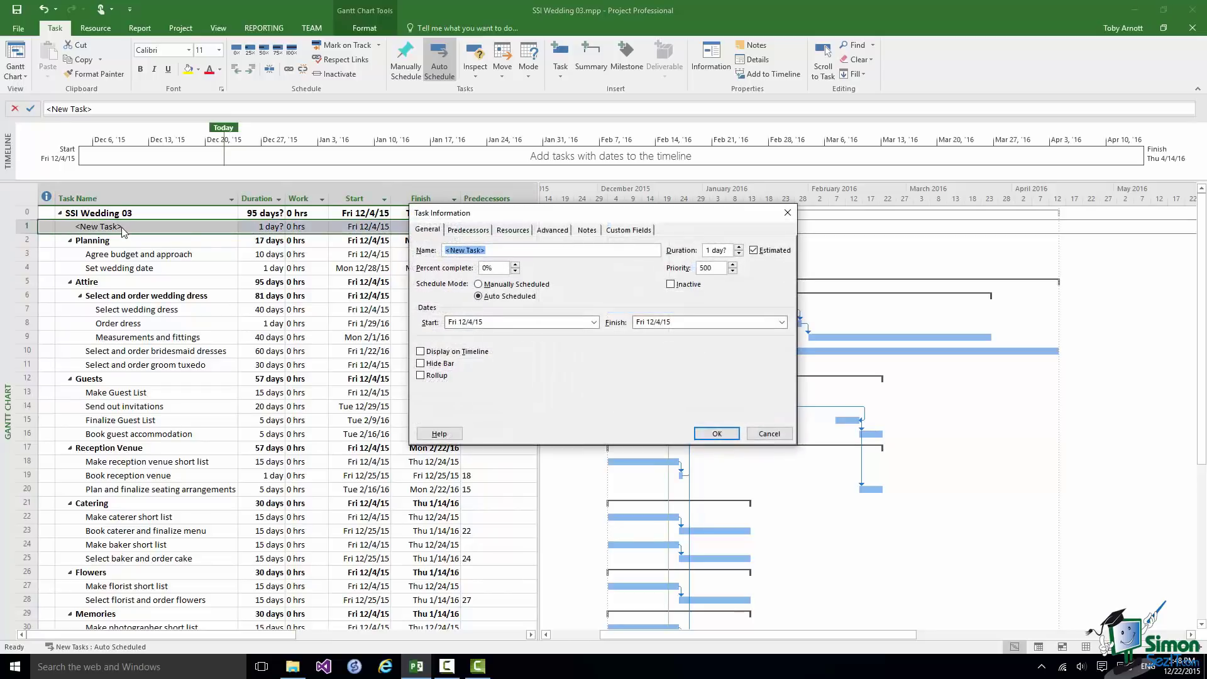
click(553, 230)
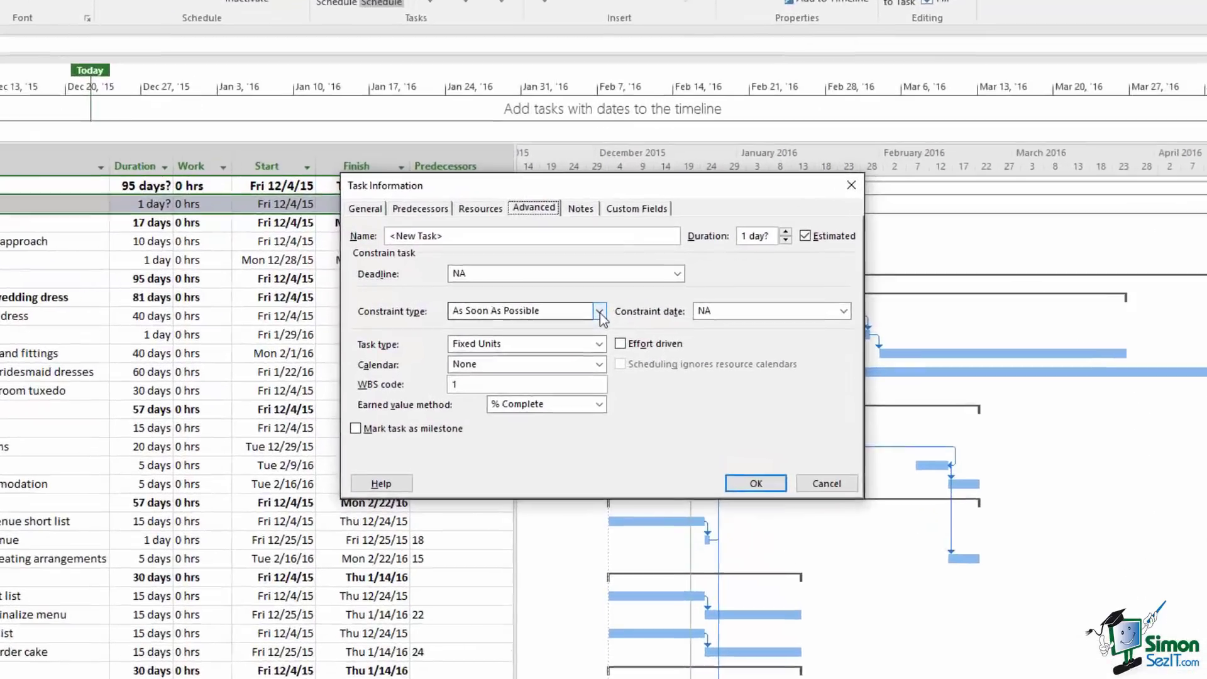
click(600, 312)
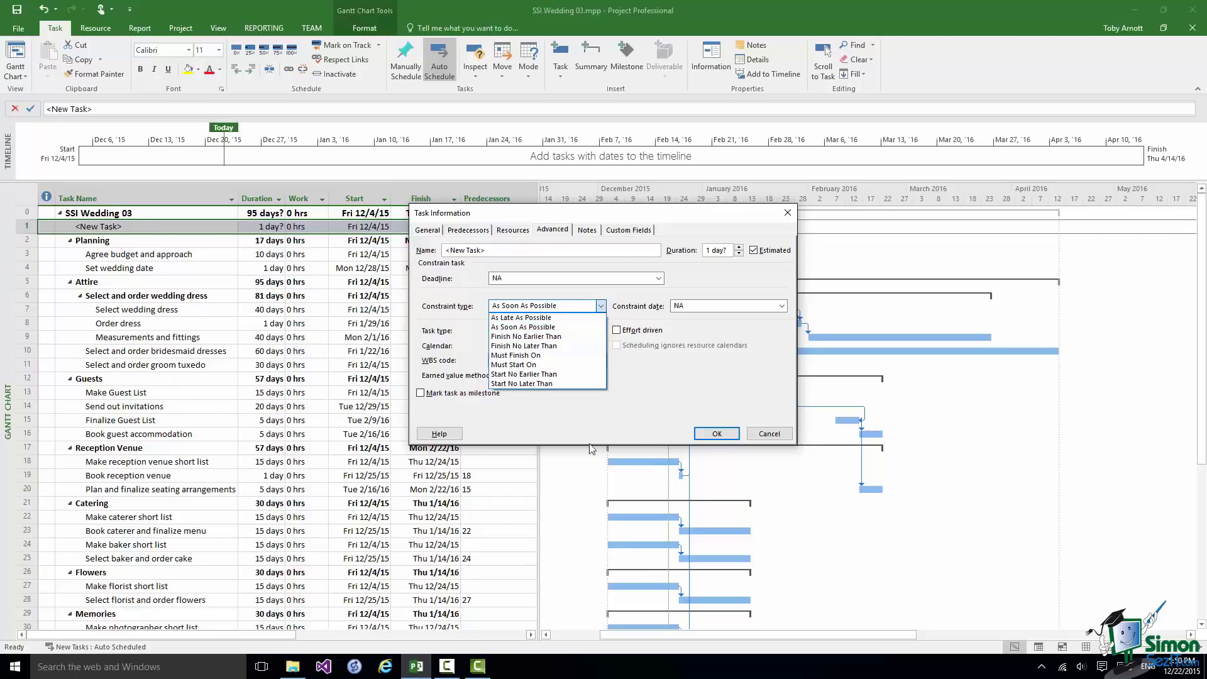
click(769, 434)
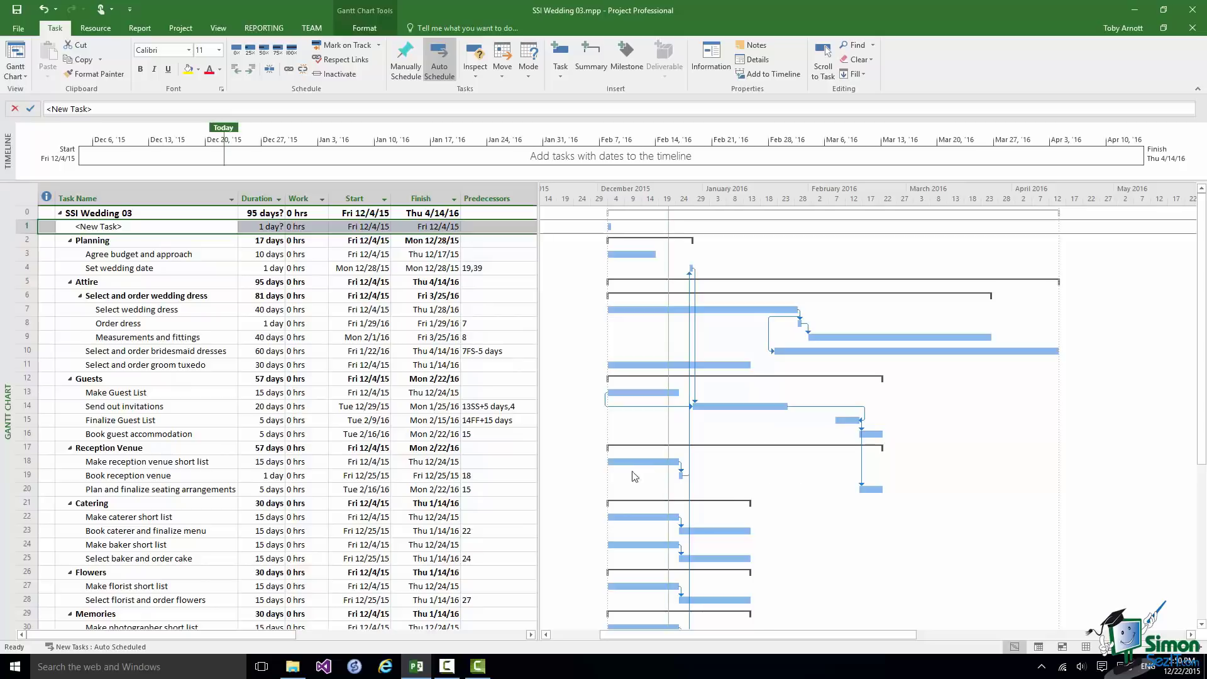
Constrain the Select and order bridesmaid dresses task to Start No Earlier Than with a constraint date of 3/1/16.
click(25, 352)
right_click(28, 353)
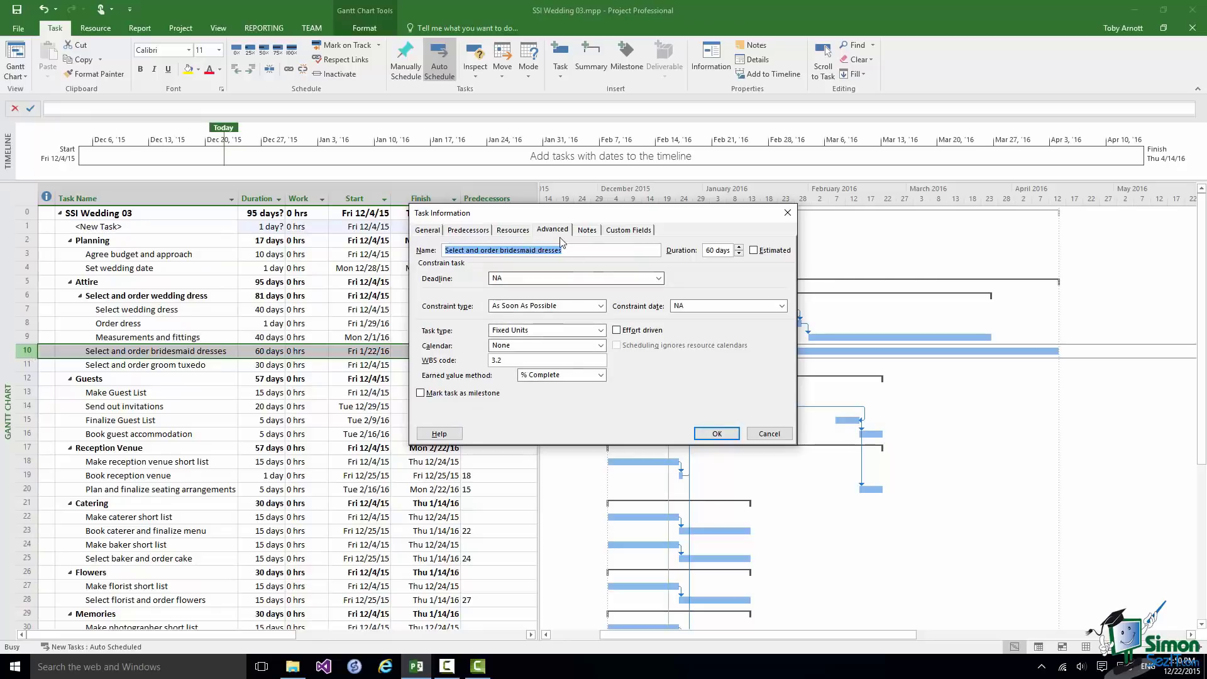
click(602, 306)
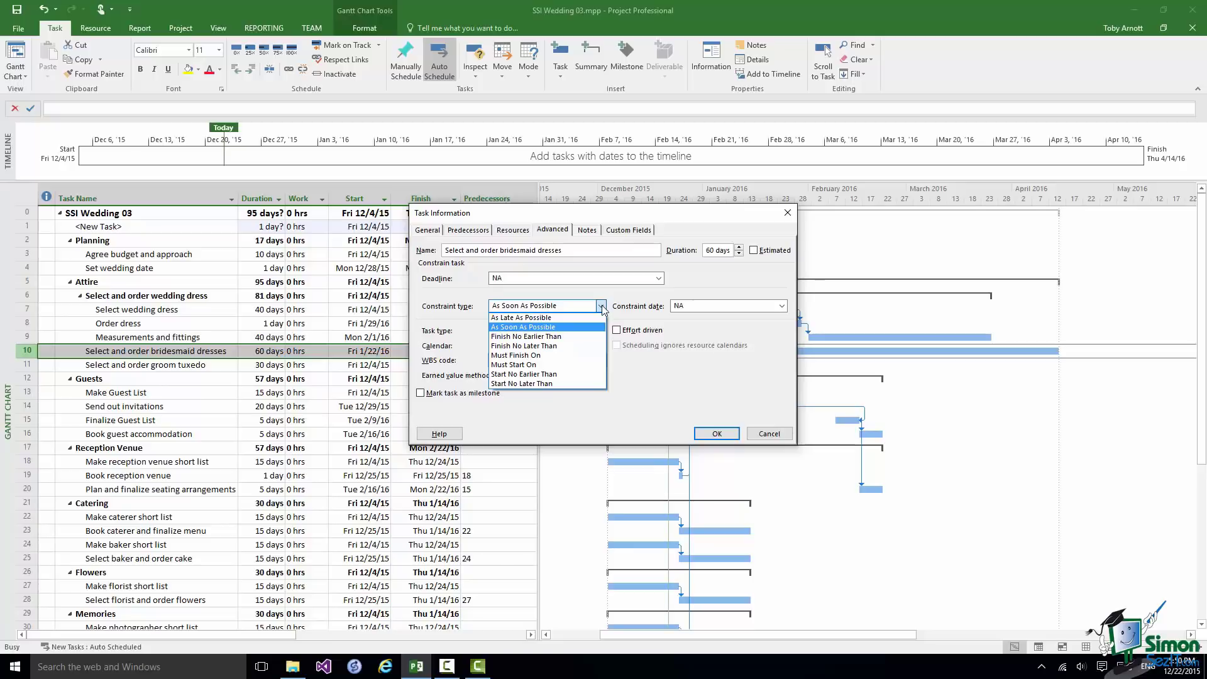
click(553, 375)
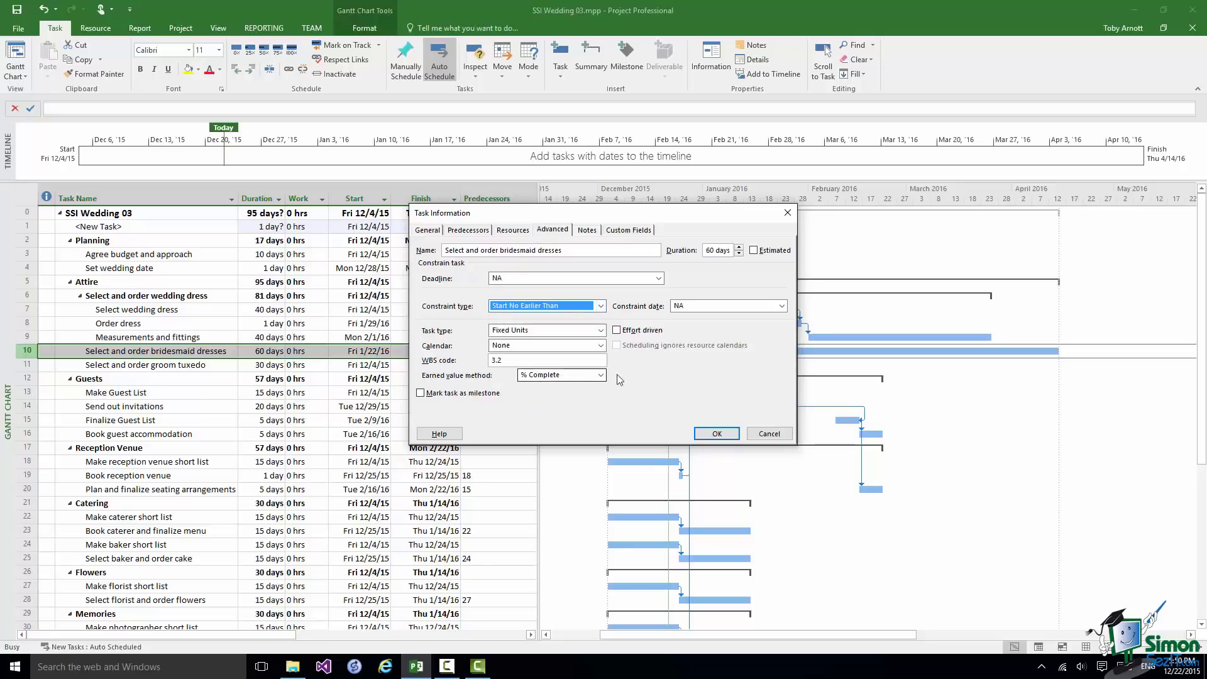
click(782, 306)
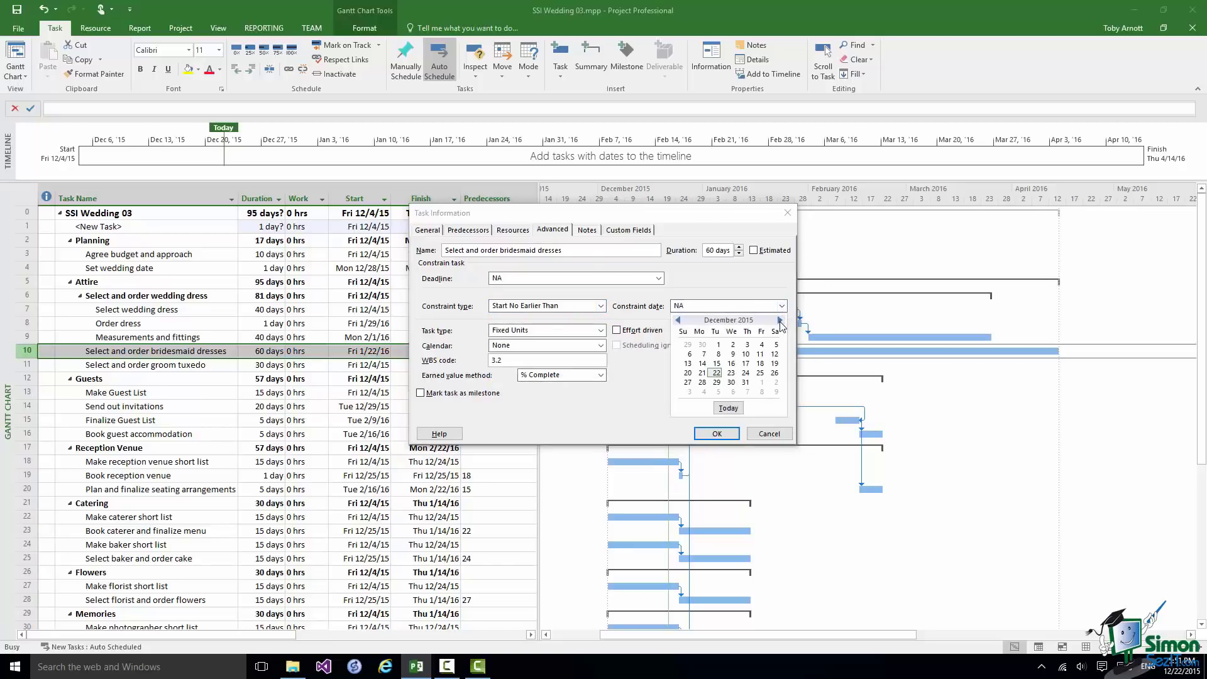
click(780, 320)
click(779, 320)
click(780, 320)
click(719, 344)
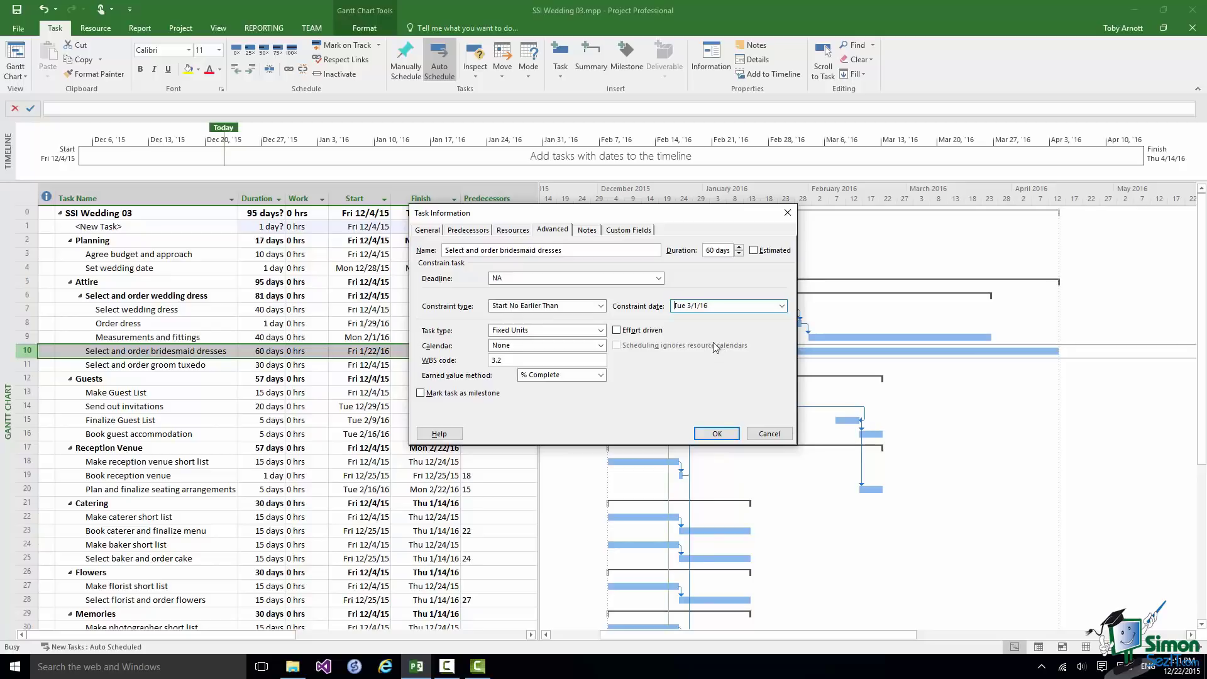
Add a note to the bridesmaid dresses task that a named person is out of country until March 1 2016, and apply the task changes.
click(586, 230)
click(444, 308)
text(Jane out of country until March 1 201)
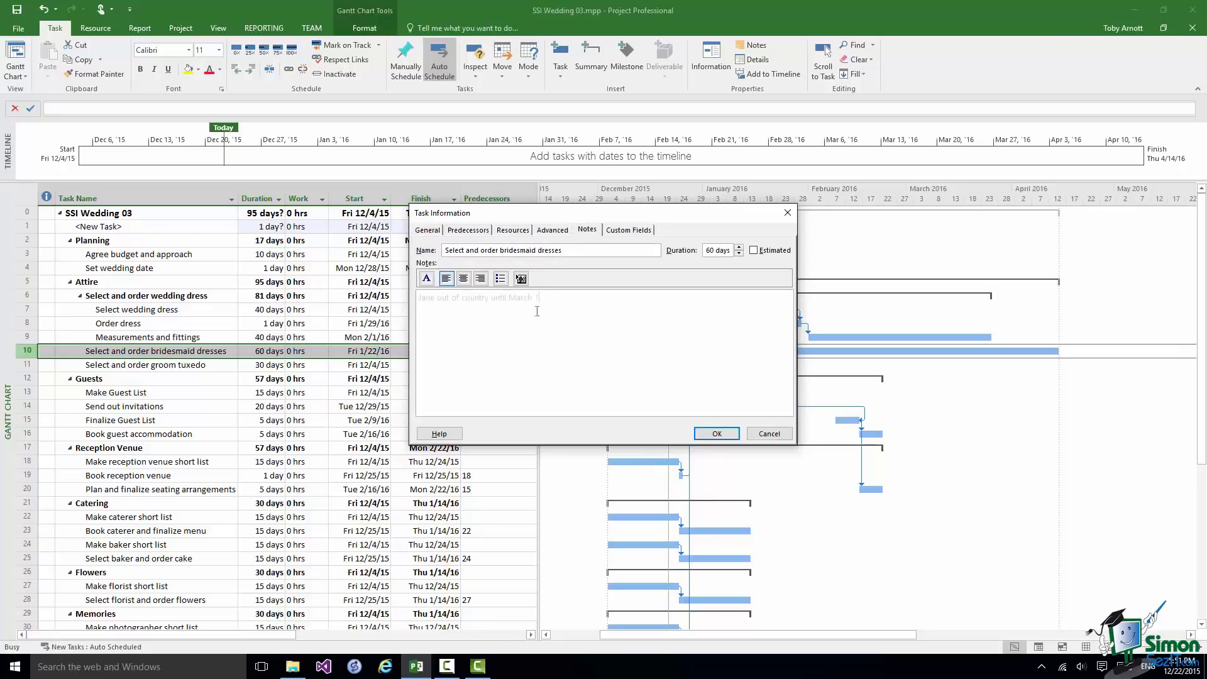
text(6)
click(714, 436)
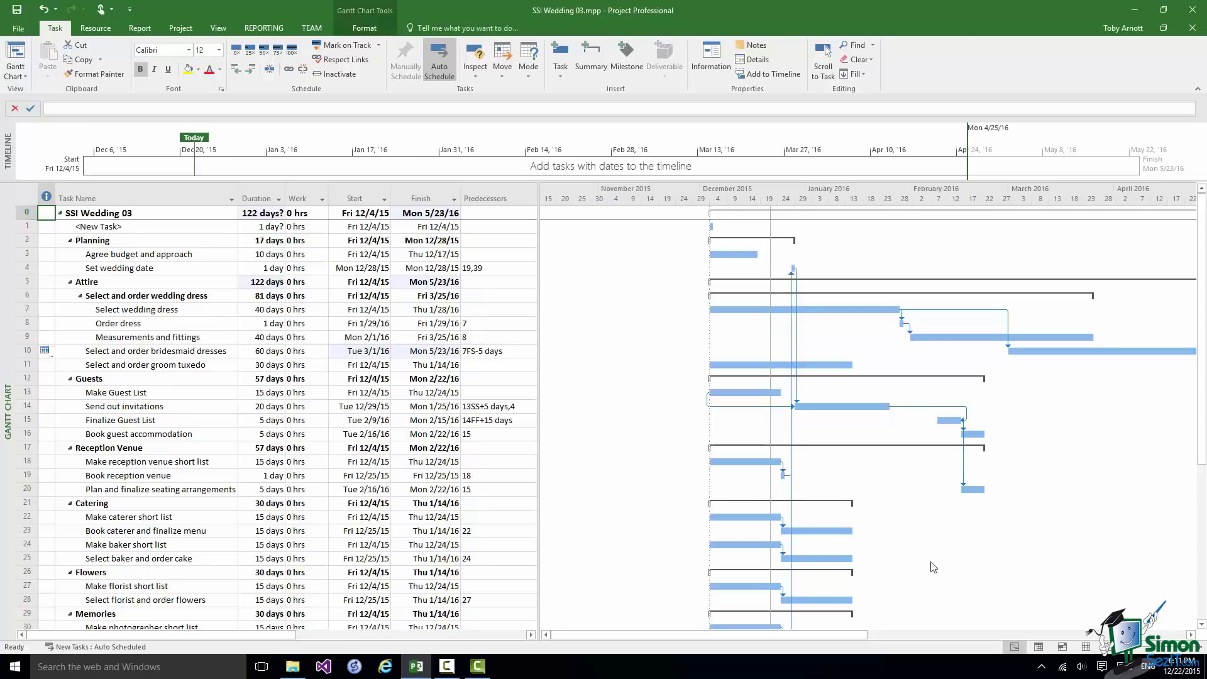
Give the Wedding day task a deadline of 9/1/16 and check its deadline marker in the Gantt chart.
click(1202, 625)
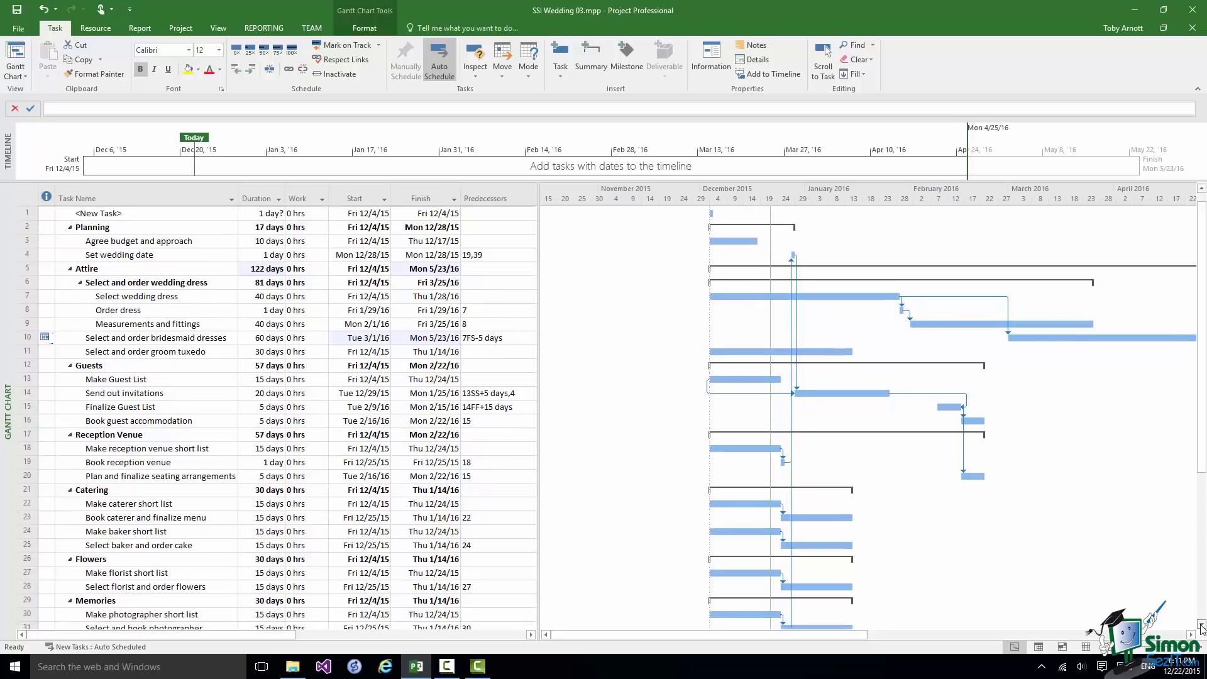
scroll(1202, 625, down, 7)
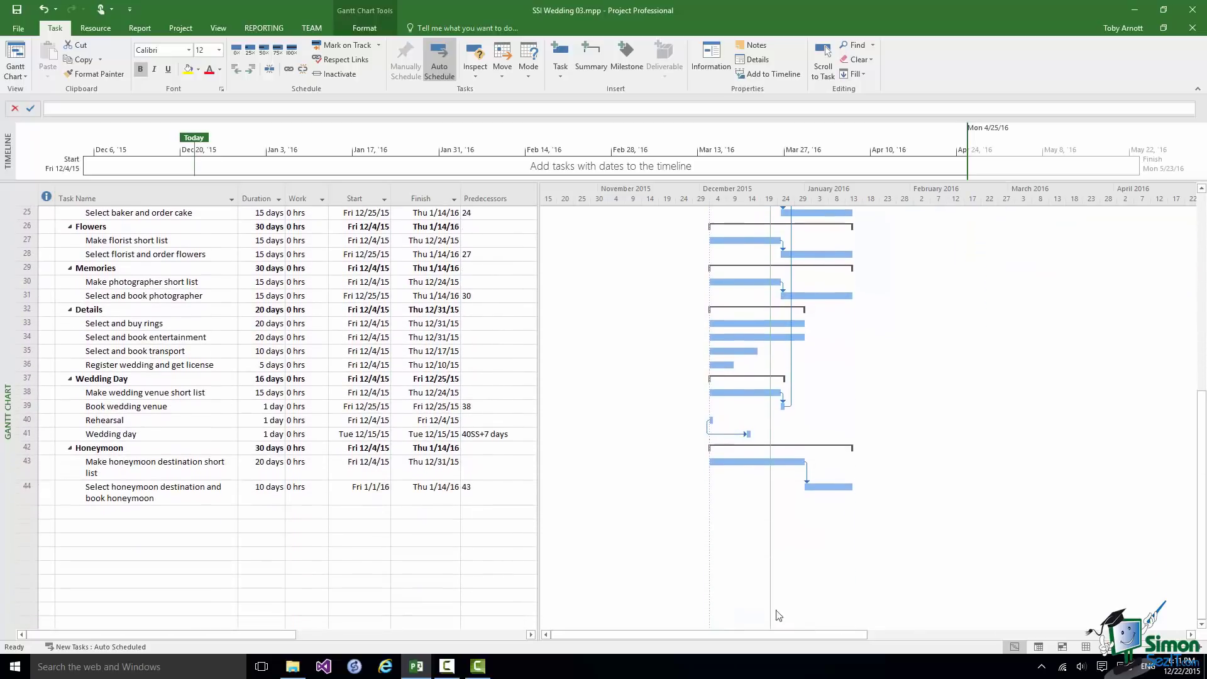
click(23, 434)
double_click(23, 434)
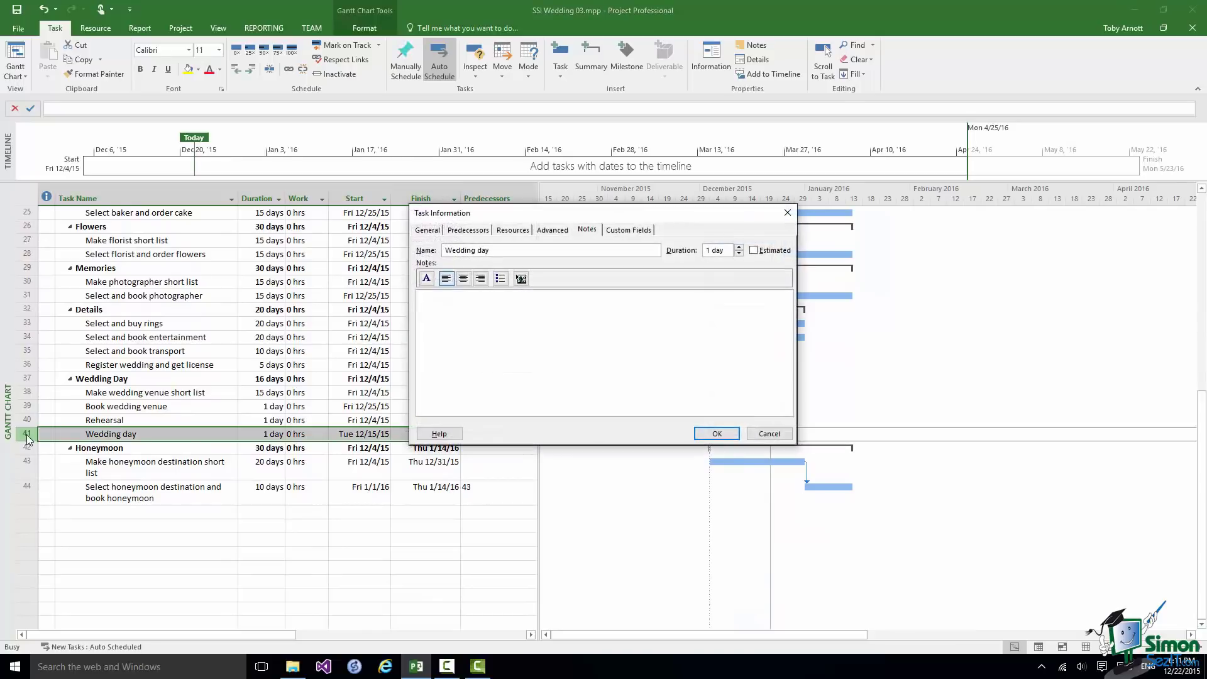
click(551, 230)
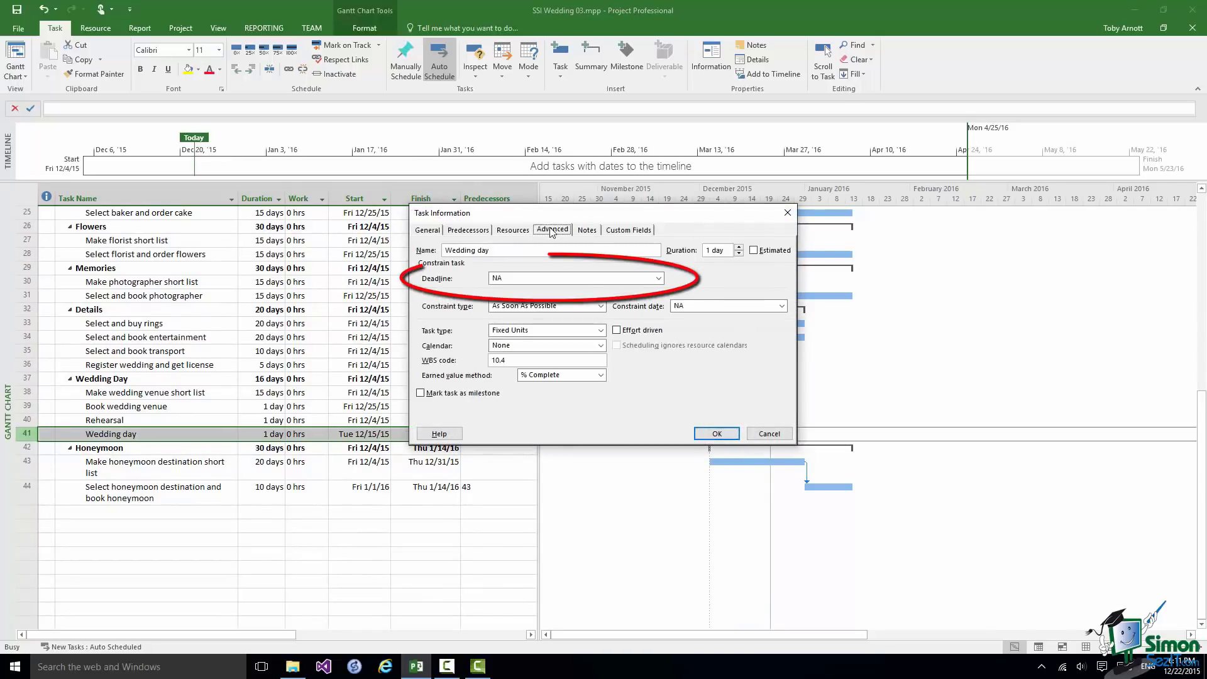
click(659, 278)
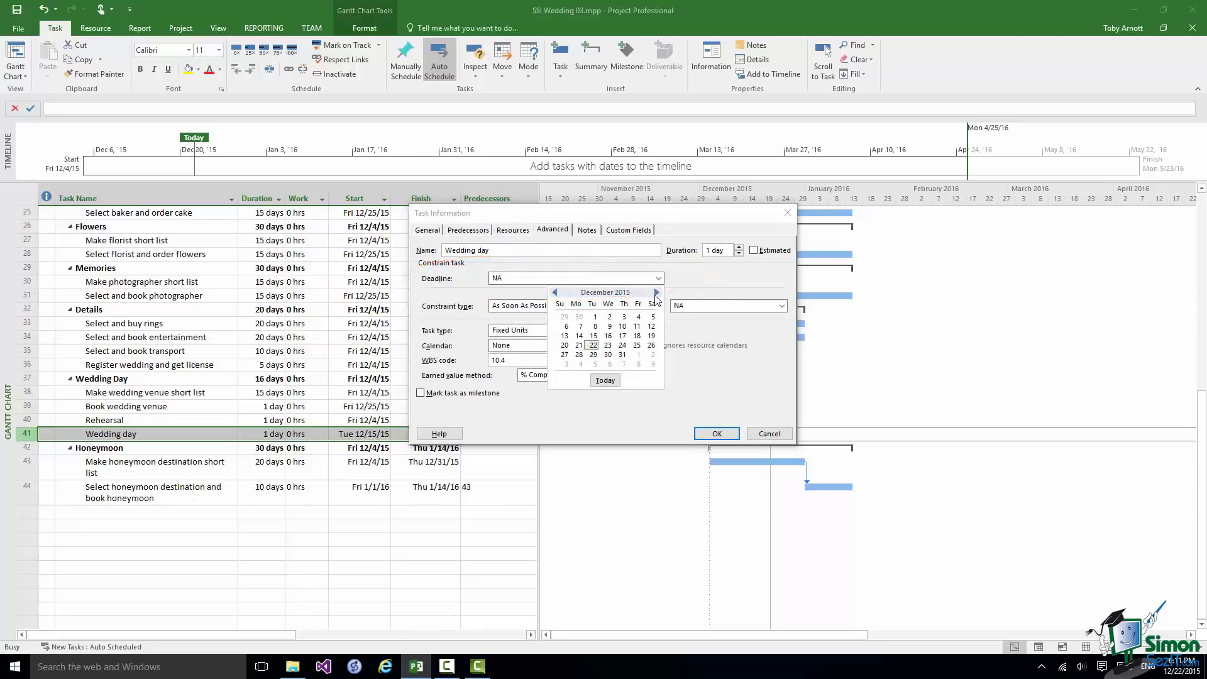
click(656, 293)
click(657, 293)
click(657, 293)
click(656, 293)
click(656, 293)
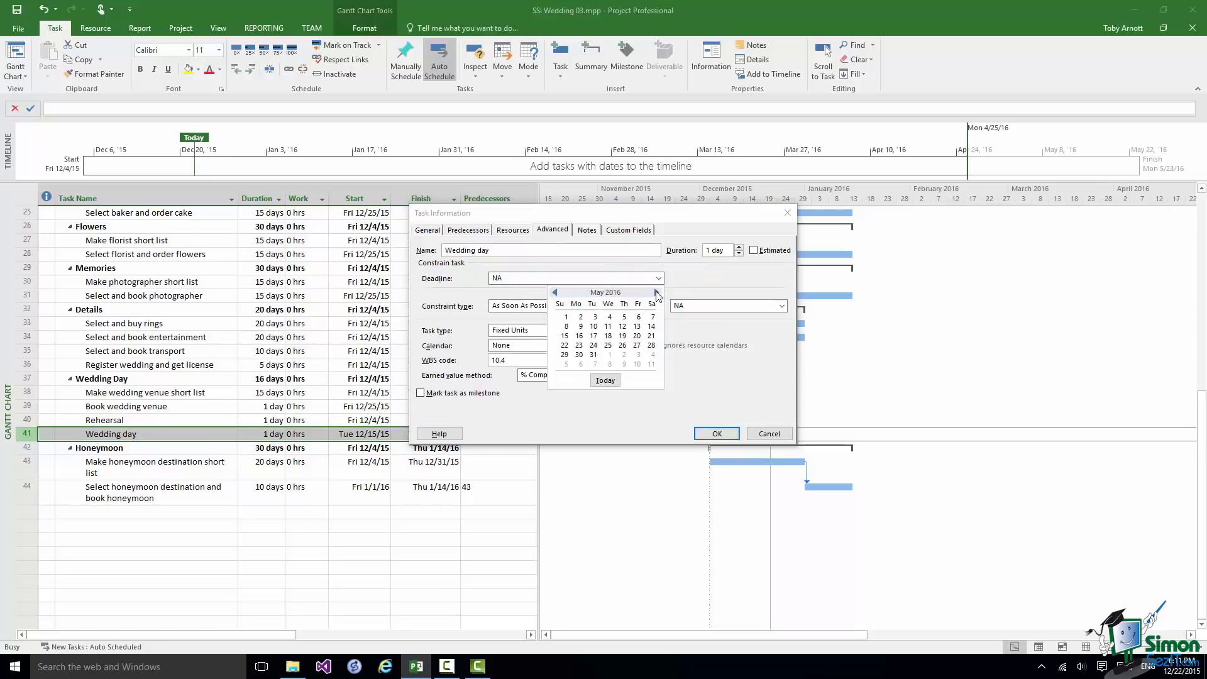
click(656, 293)
click(657, 293)
click(657, 293)
click(656, 293)
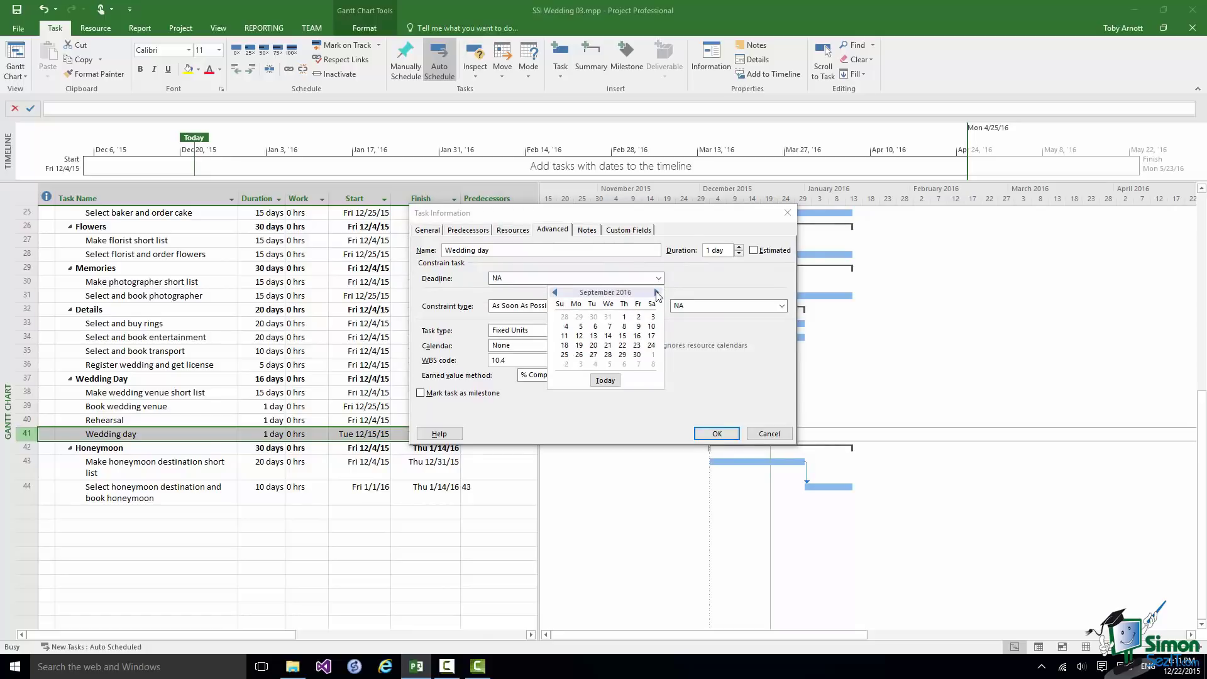
click(625, 317)
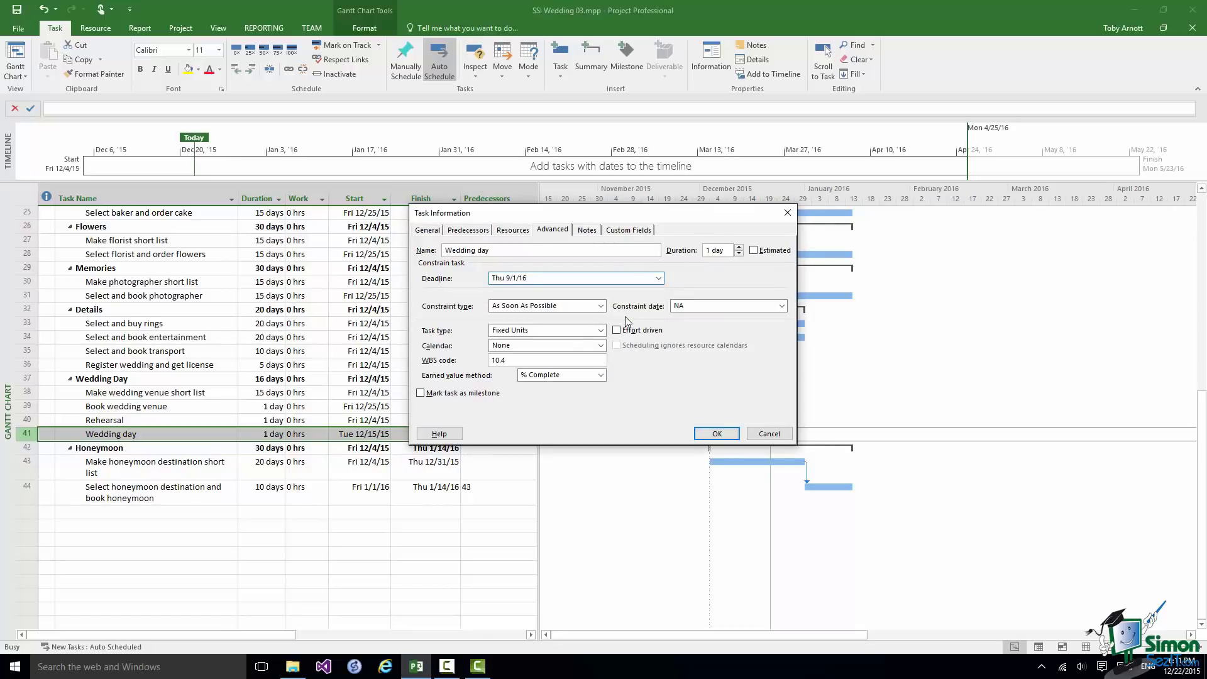
click(716, 435)
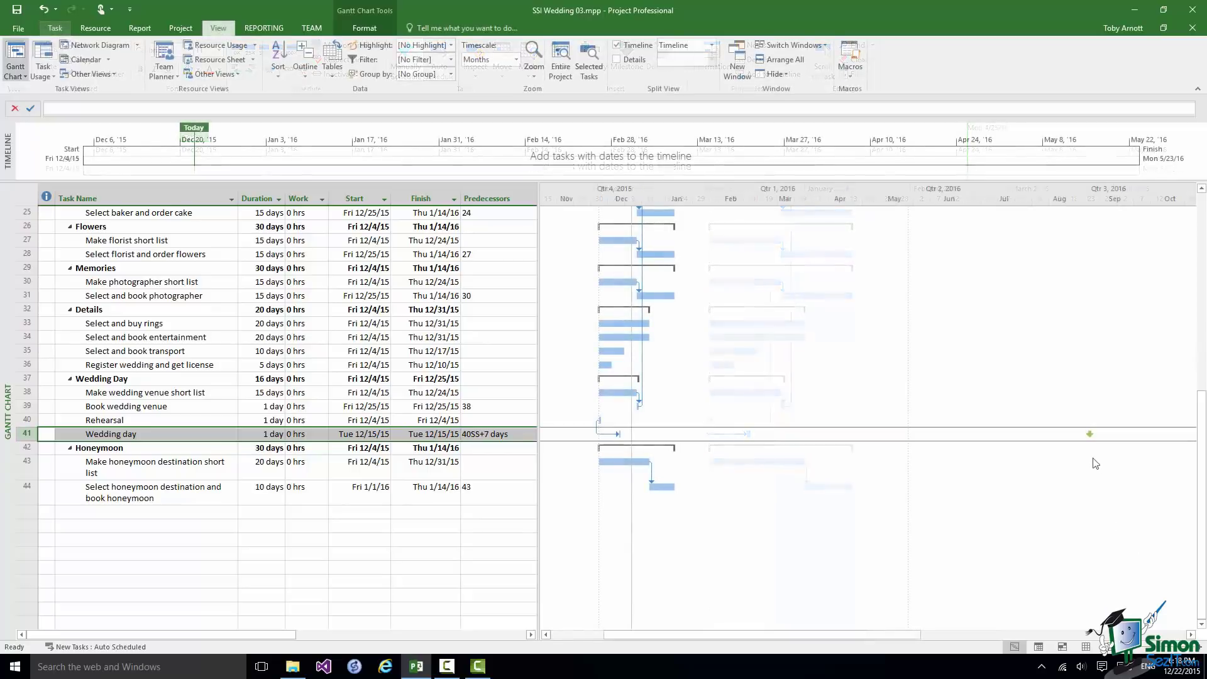
click(1092, 440)
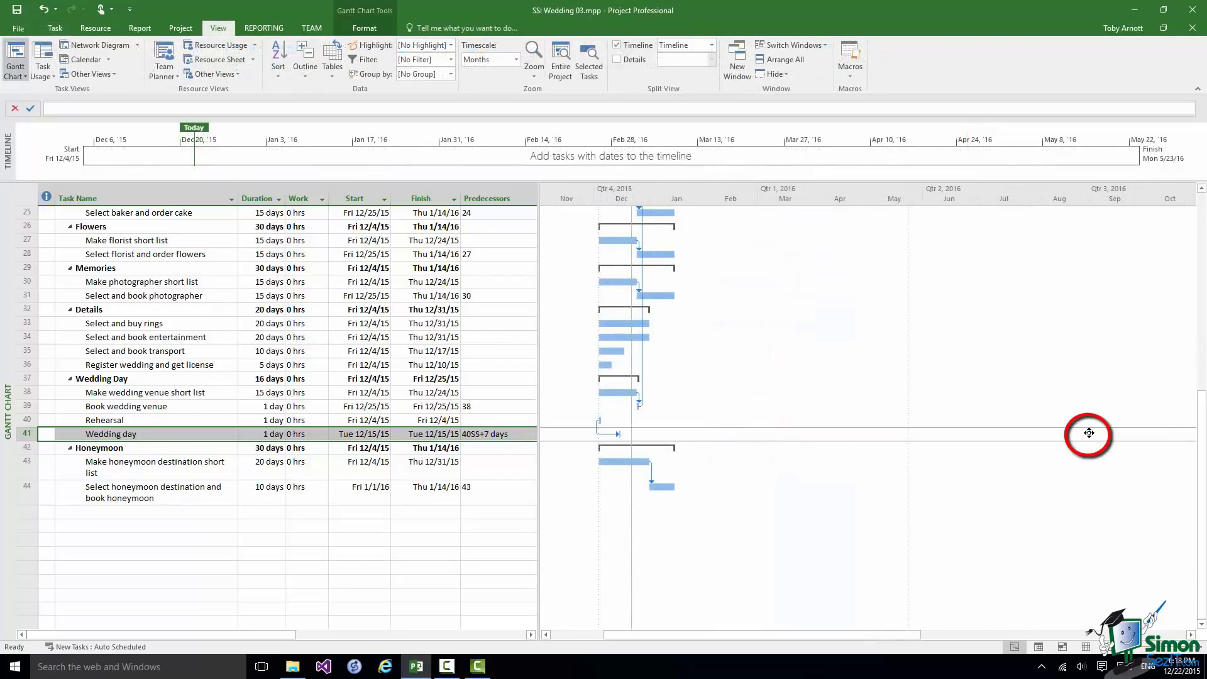
mouse_move(1089, 432)
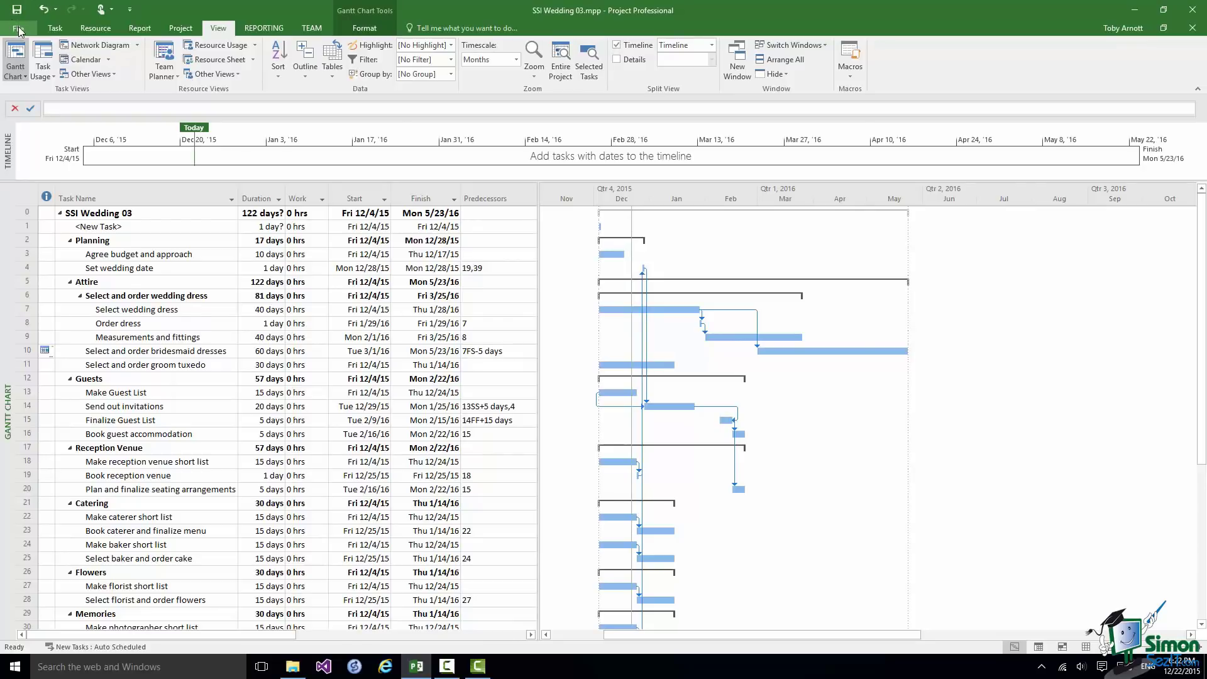
Set the project's scheduling options so that auto scheduled tasks are scheduled on the Current Date, and apply the change.
click(19, 30)
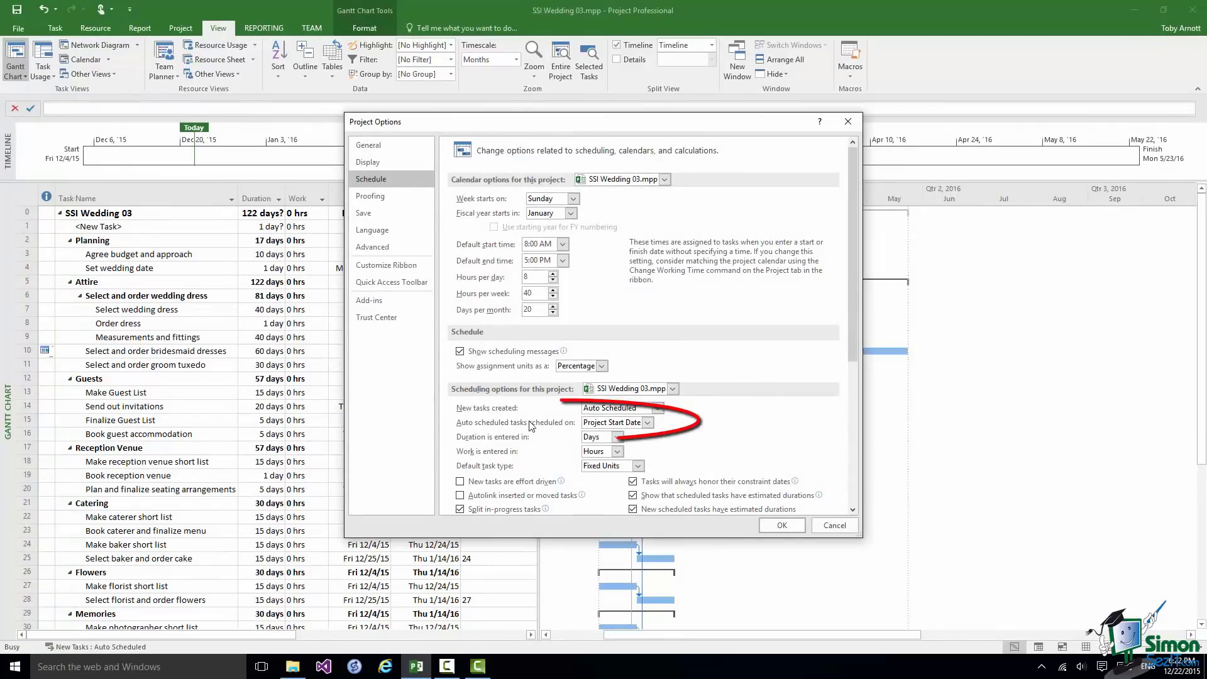
click(647, 424)
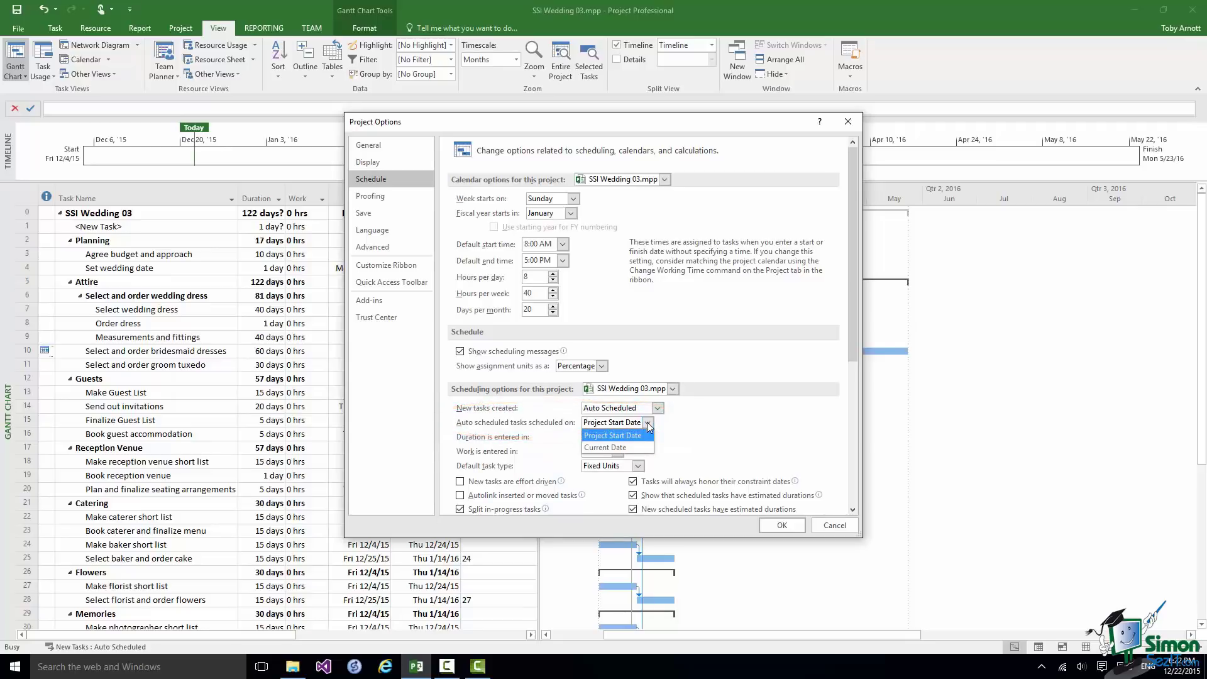
click(621, 449)
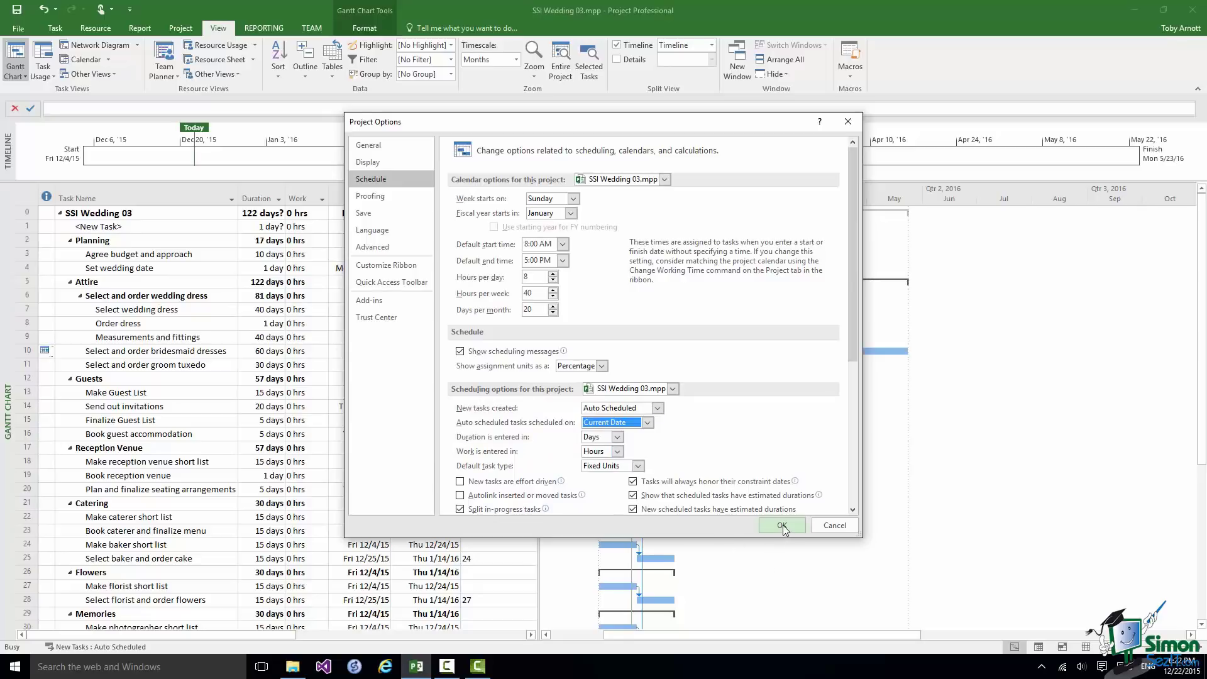
click(783, 526)
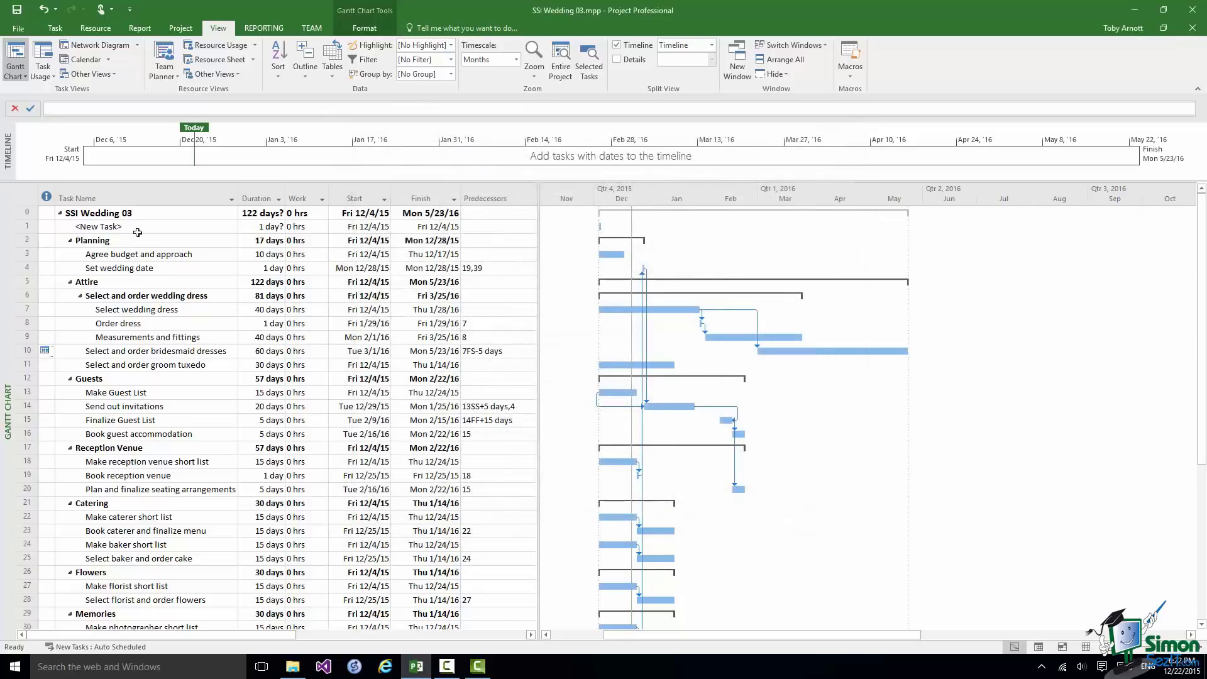
Insert another new task above the existing placeholder task and check its constraint type and constraint date.
click(25, 229)
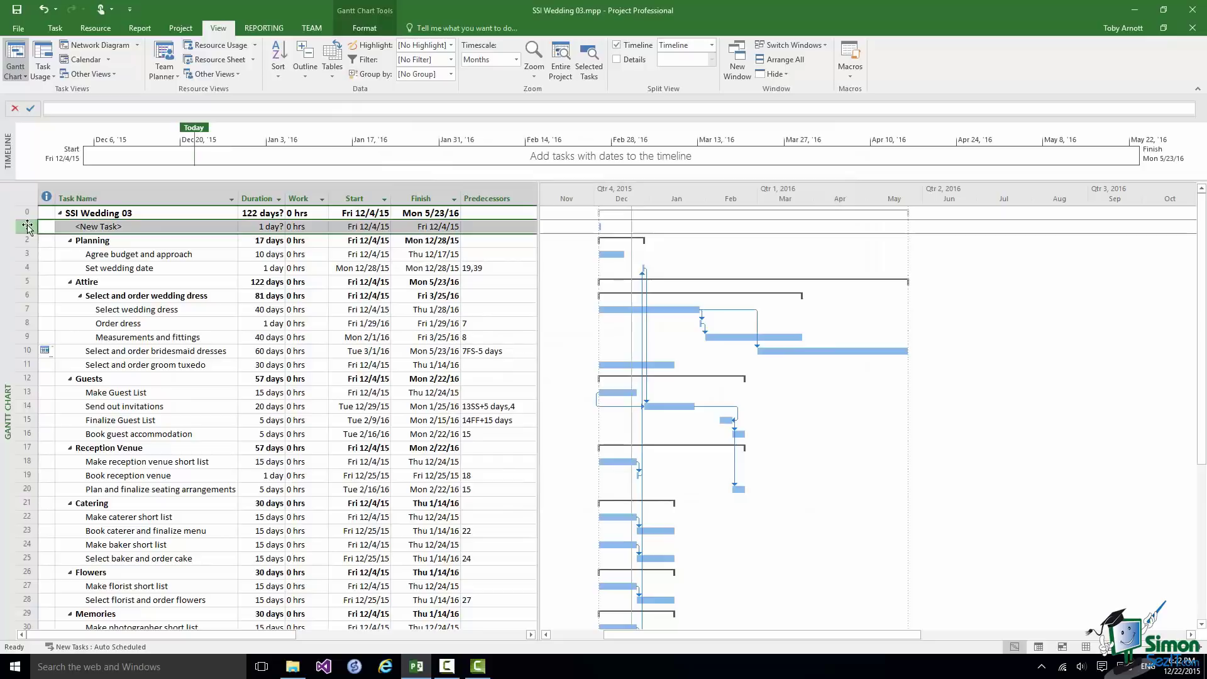
right_click(27, 230)
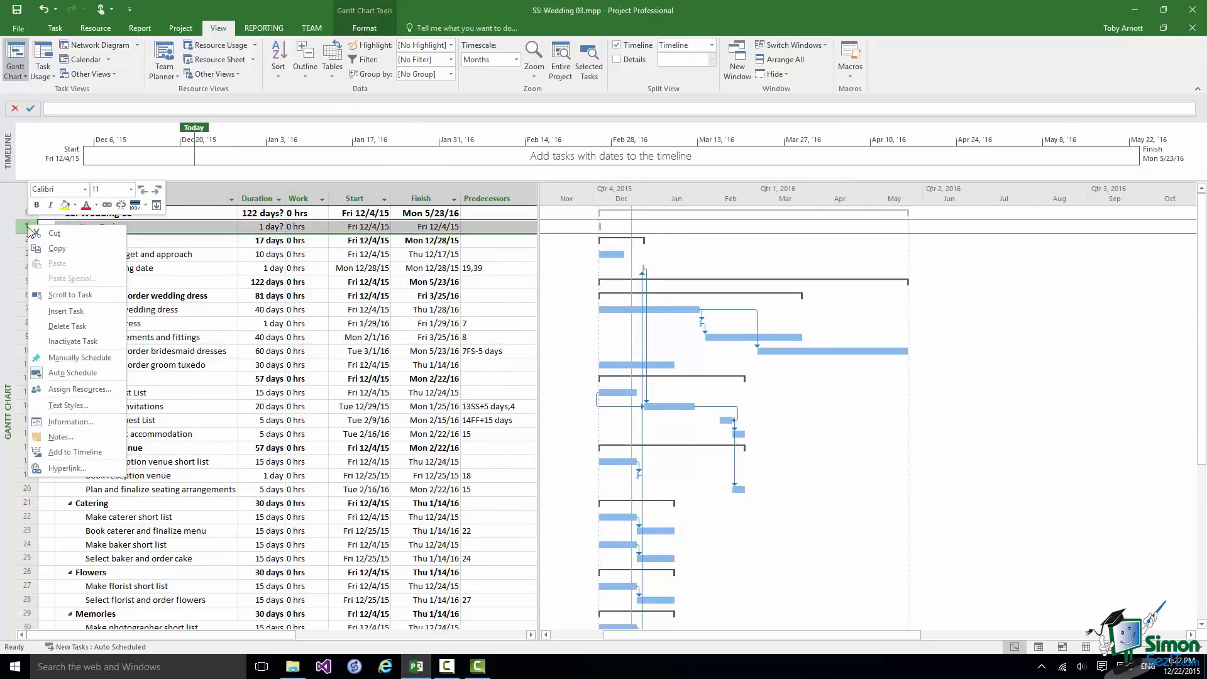
click(66, 311)
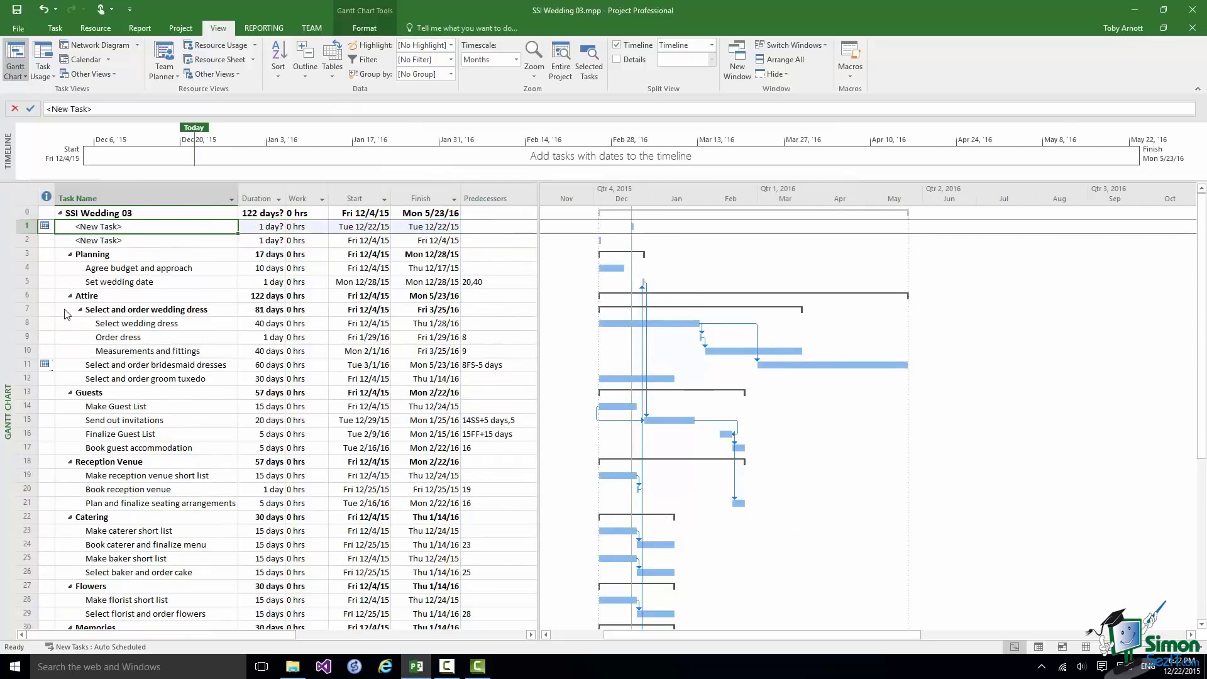
double_click(26, 229)
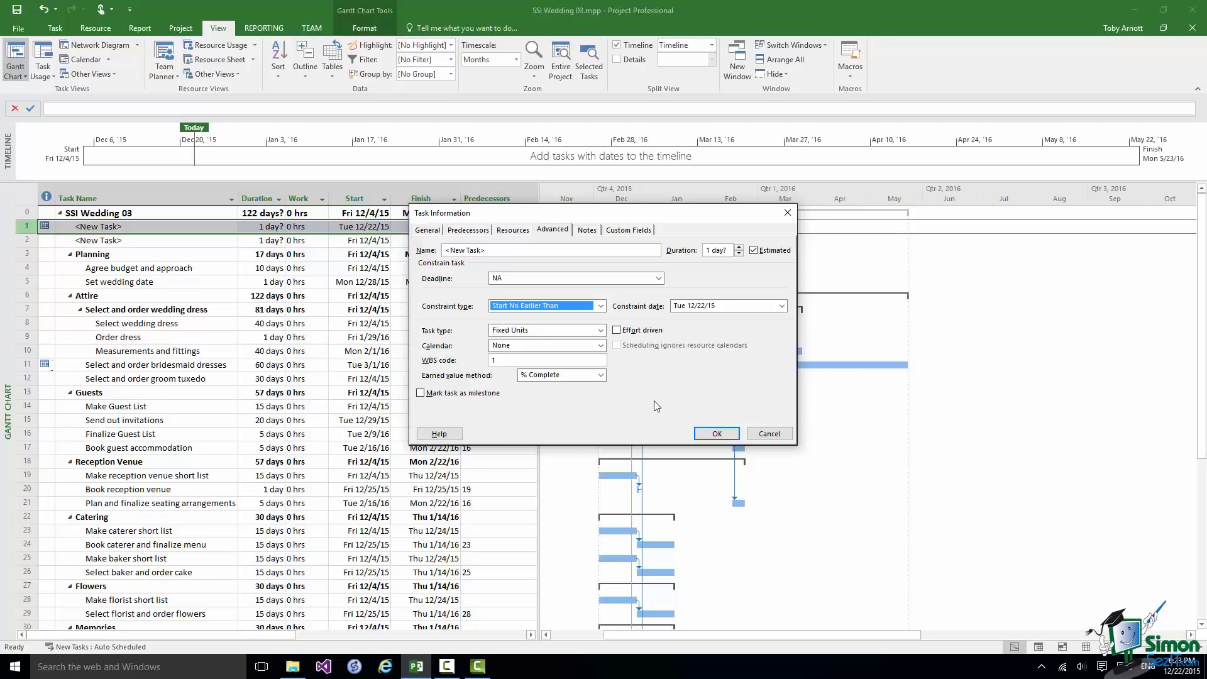
click(770, 434)
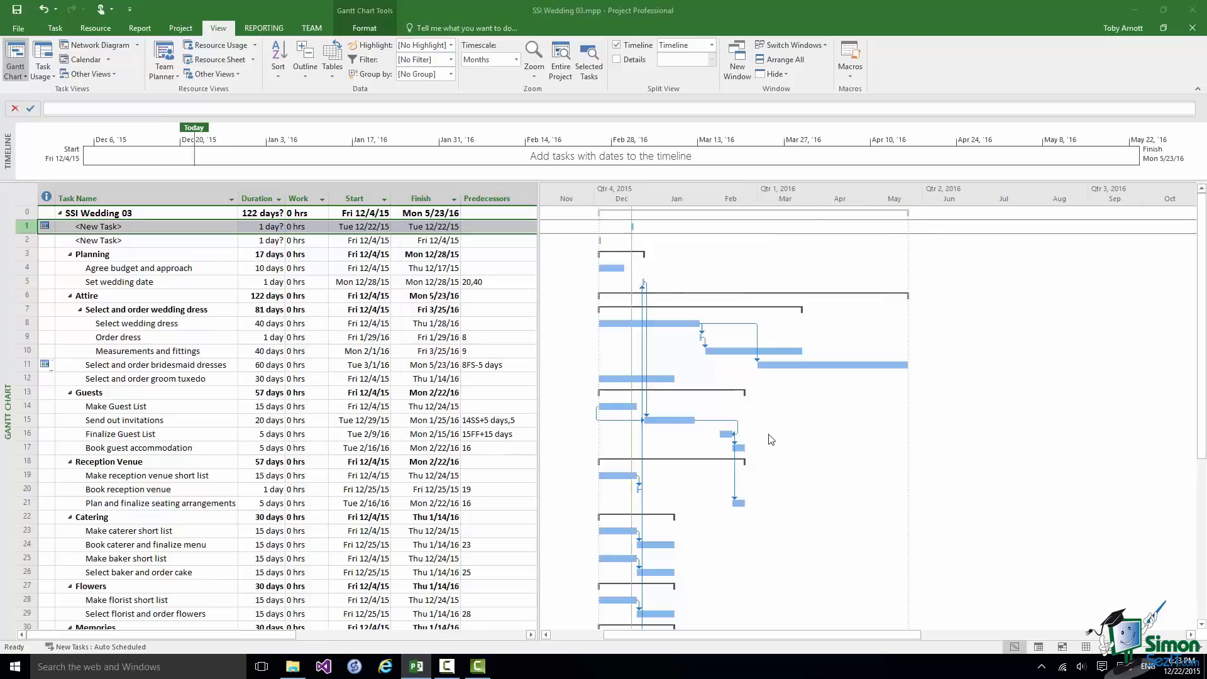
Delete both placeholder new tasks above the Planning phase.
right_click(21, 226)
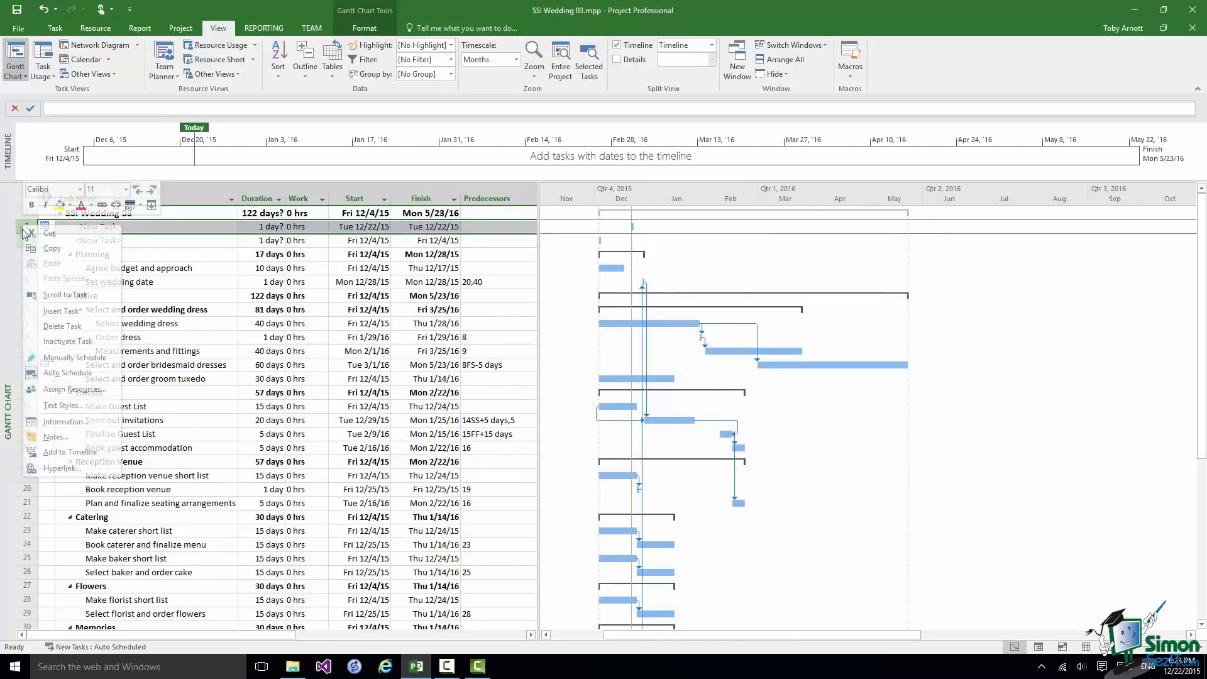
click(62, 326)
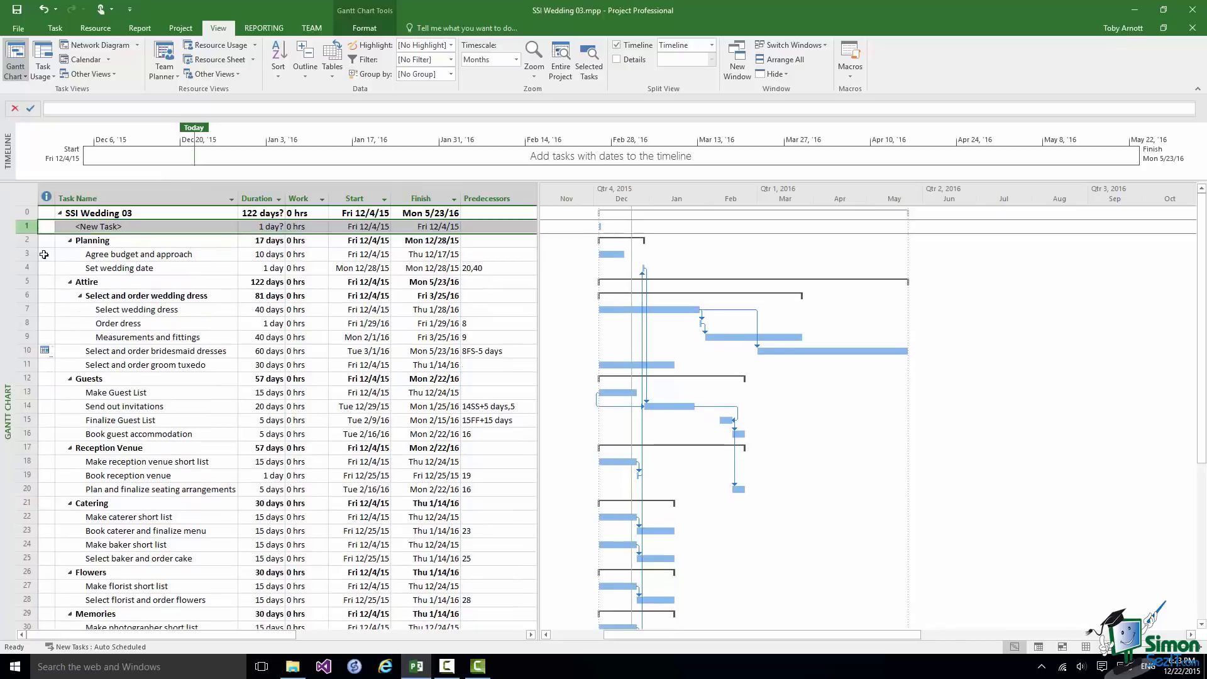
right_click(27, 227)
click(62, 325)
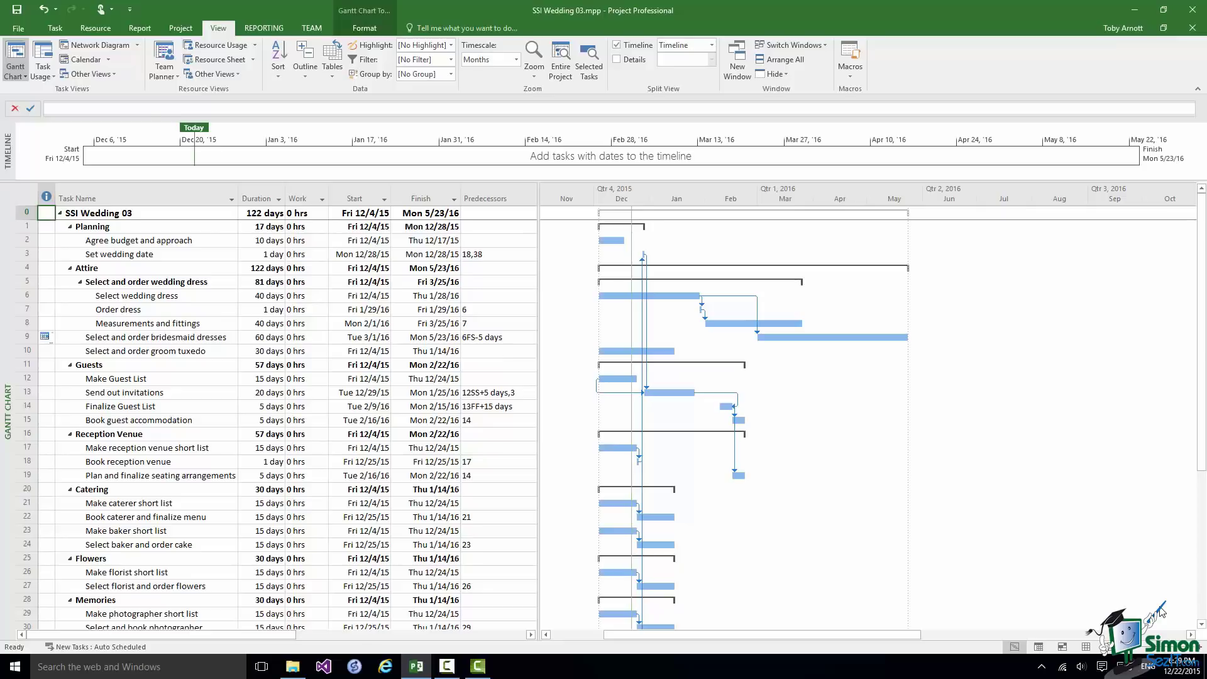
Outdent the Agree budget and approach and Set wedding date tasks to the same outline level as Planning.
click(104, 241)
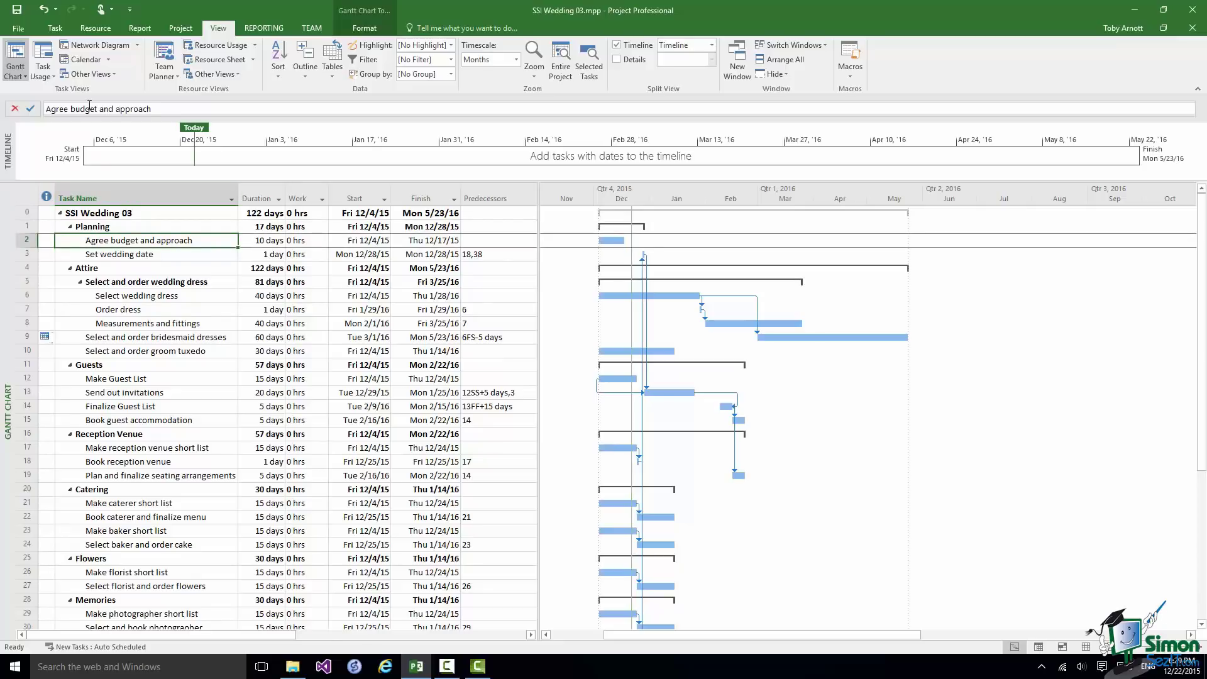
right_click(111, 244)
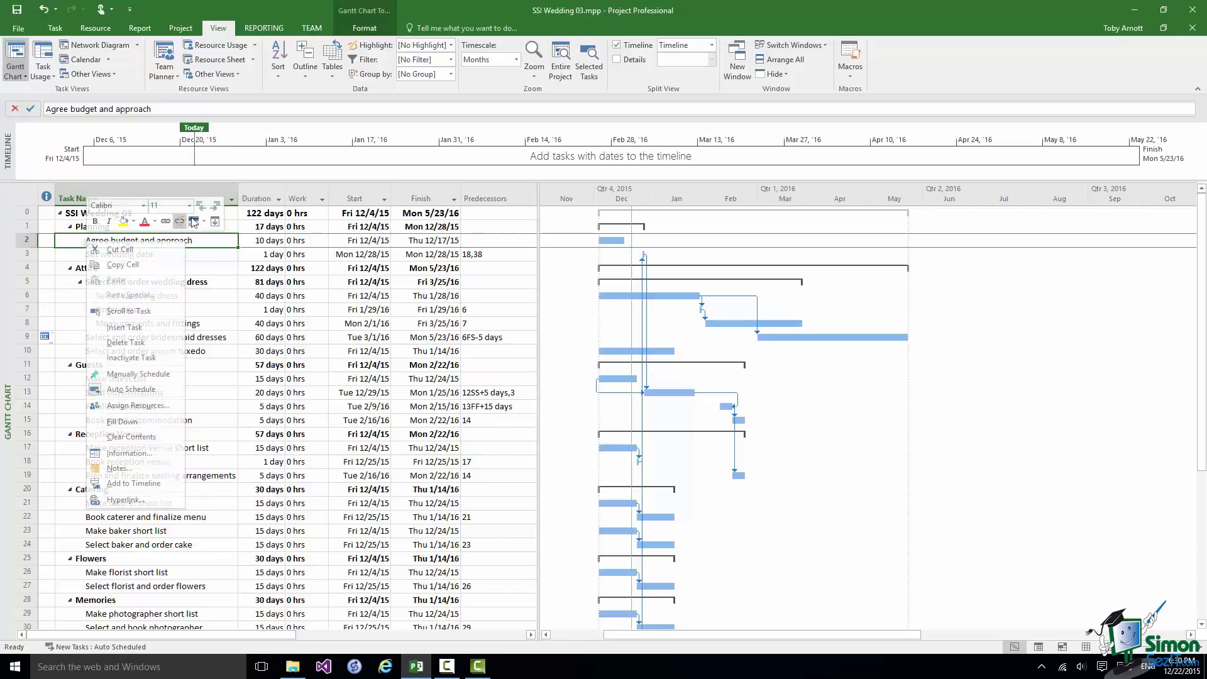
click(200, 205)
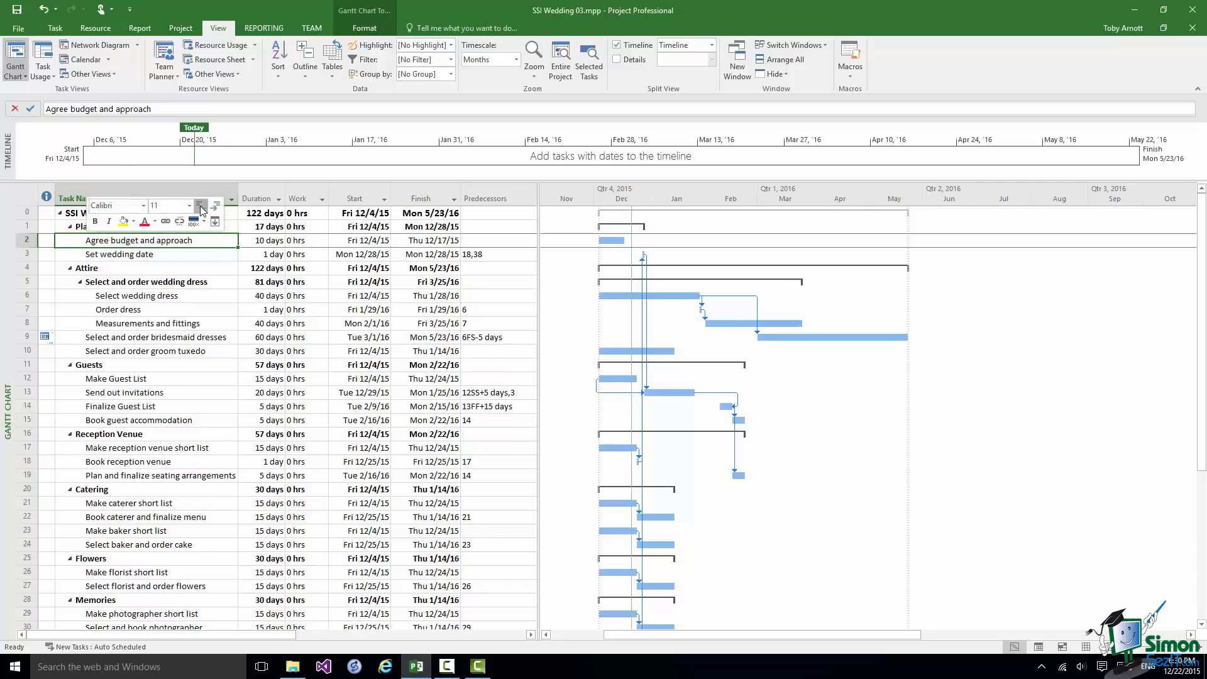
click(106, 254)
right_click(108, 254)
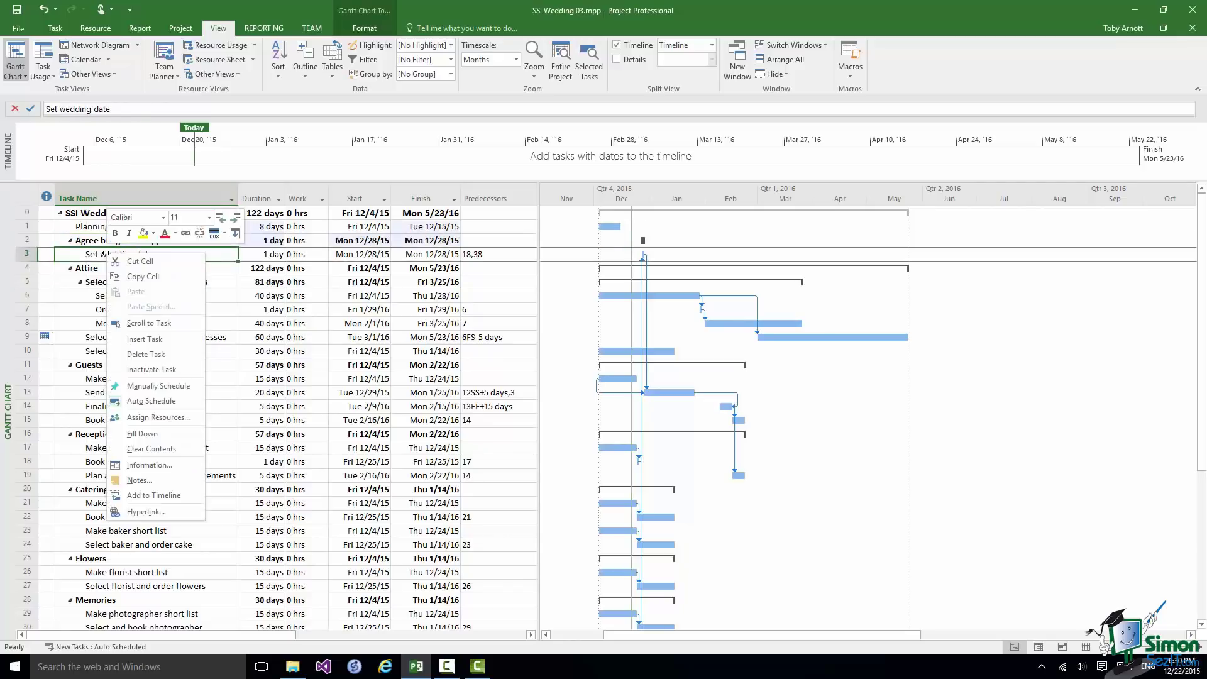
click(220, 220)
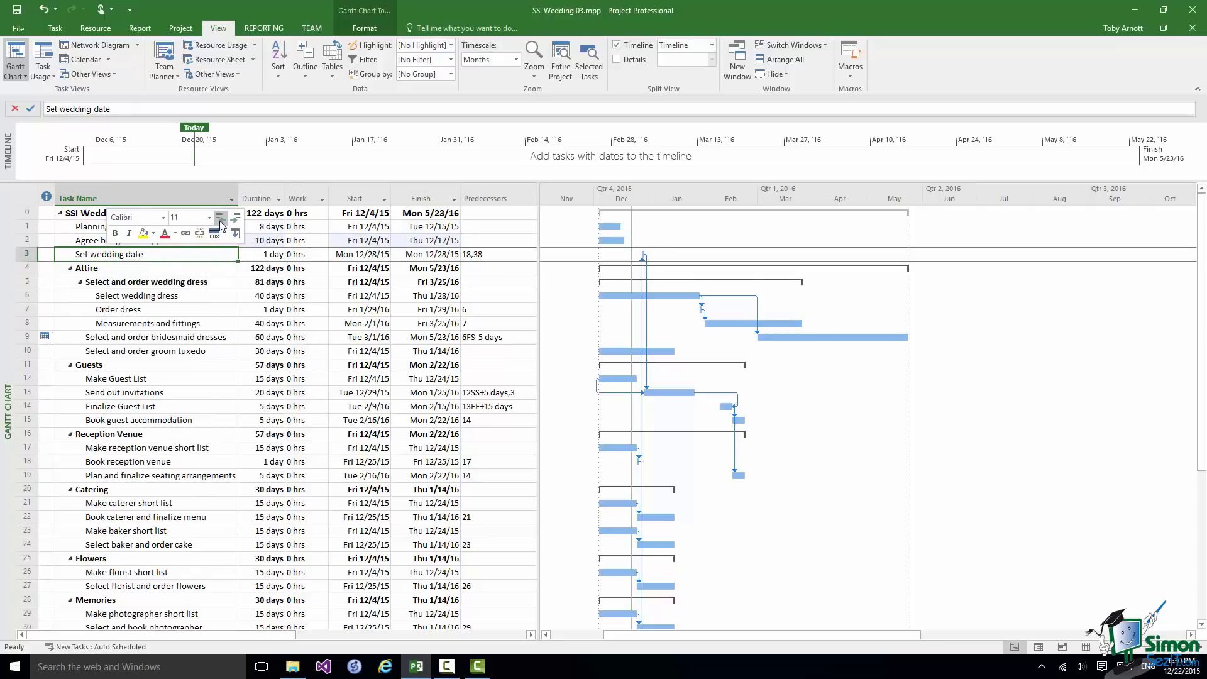
Delete the Planning task and make task 1, Agree budget and approach, the predecessor of the Attire phase.
click(27, 226)
right_click(28, 227)
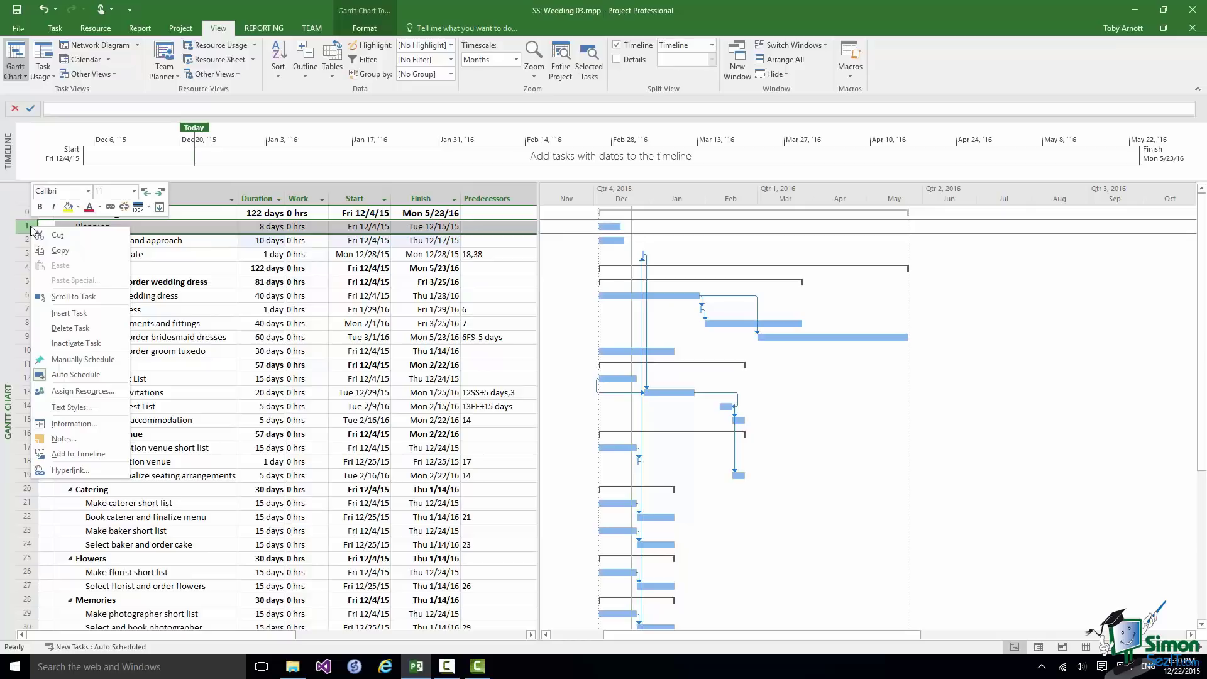
click(53, 331)
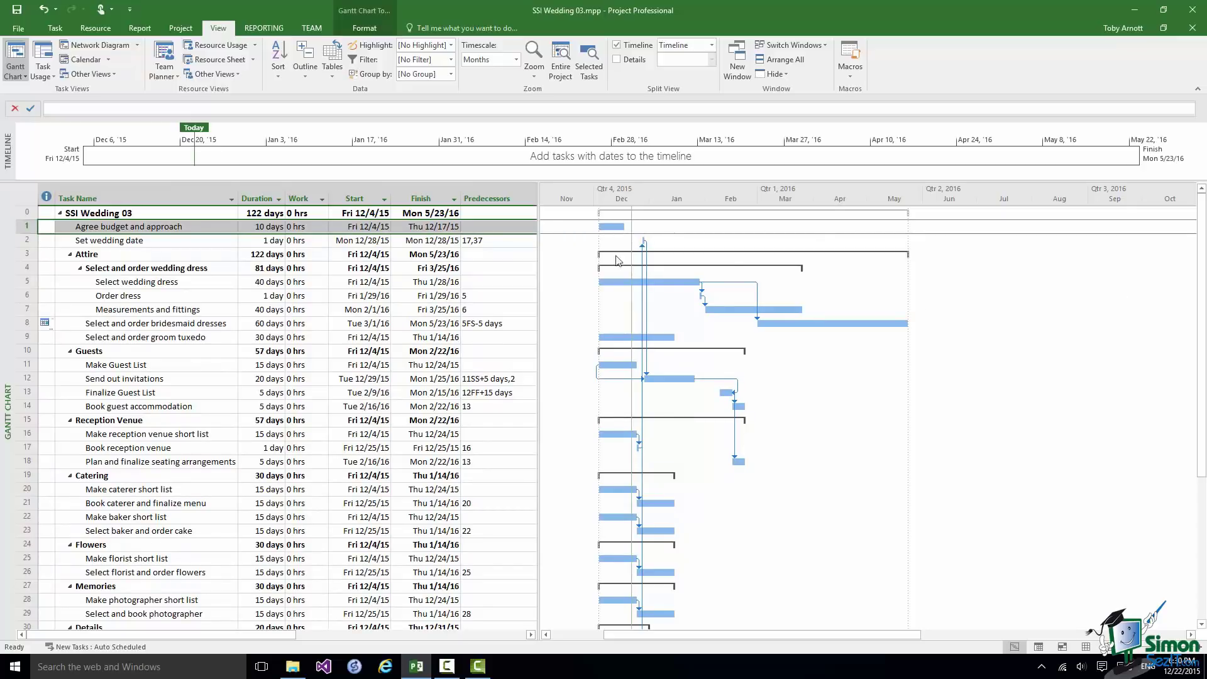
click(475, 254)
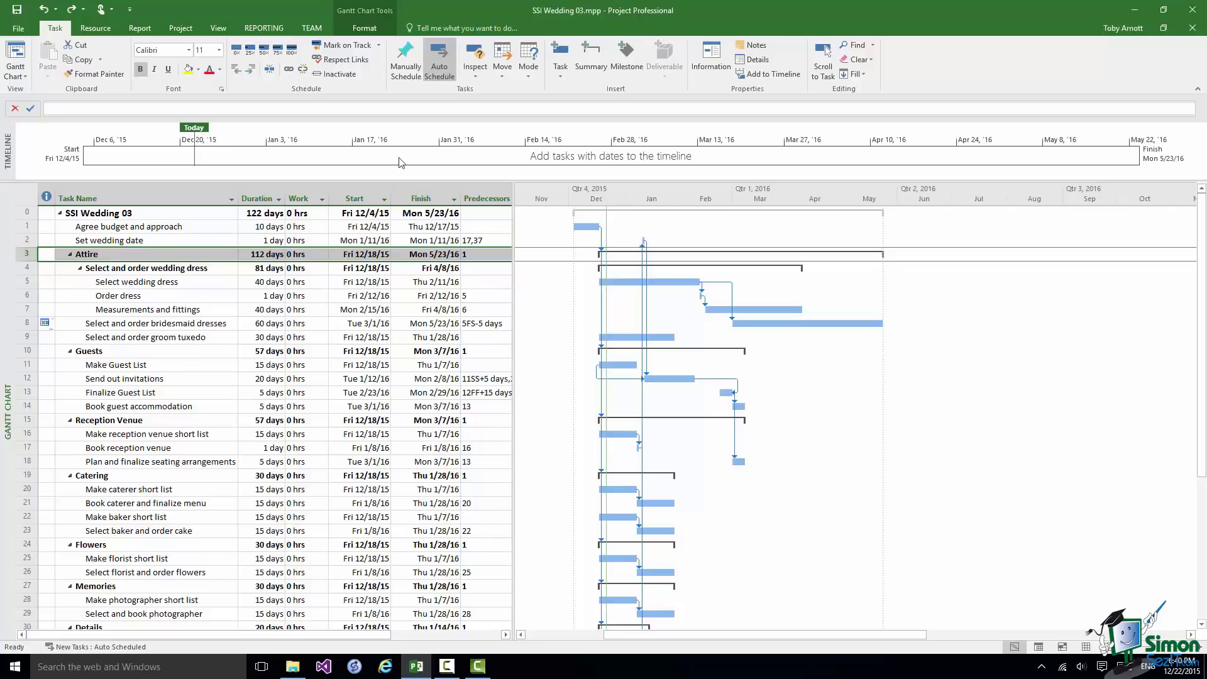
Insert a blank row above each of Attire, Set wedding date, and Agree budget and approach.
click(563, 75)
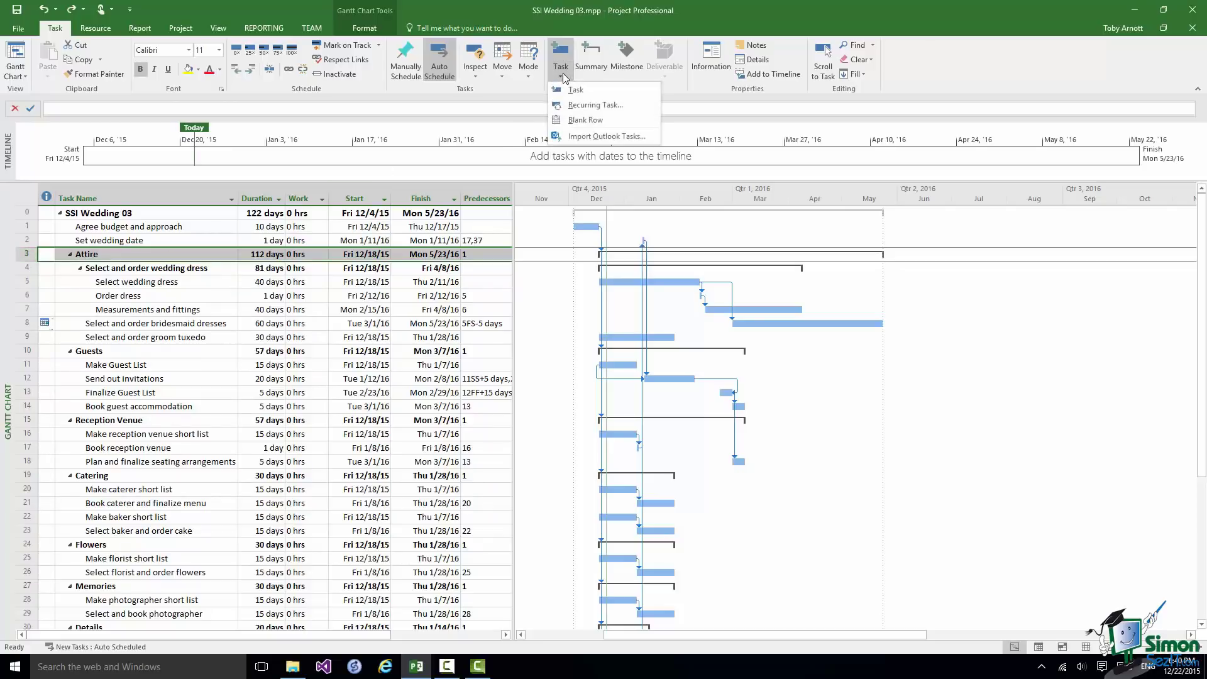
click(573, 120)
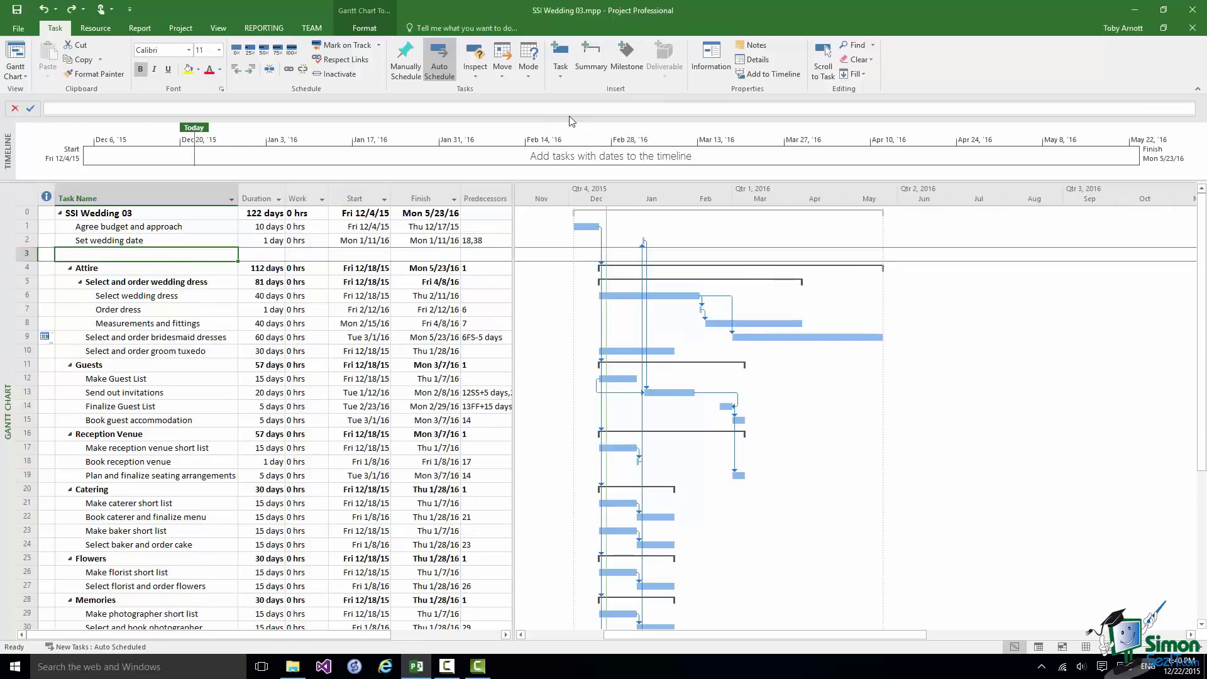
click(28, 239)
click(561, 74)
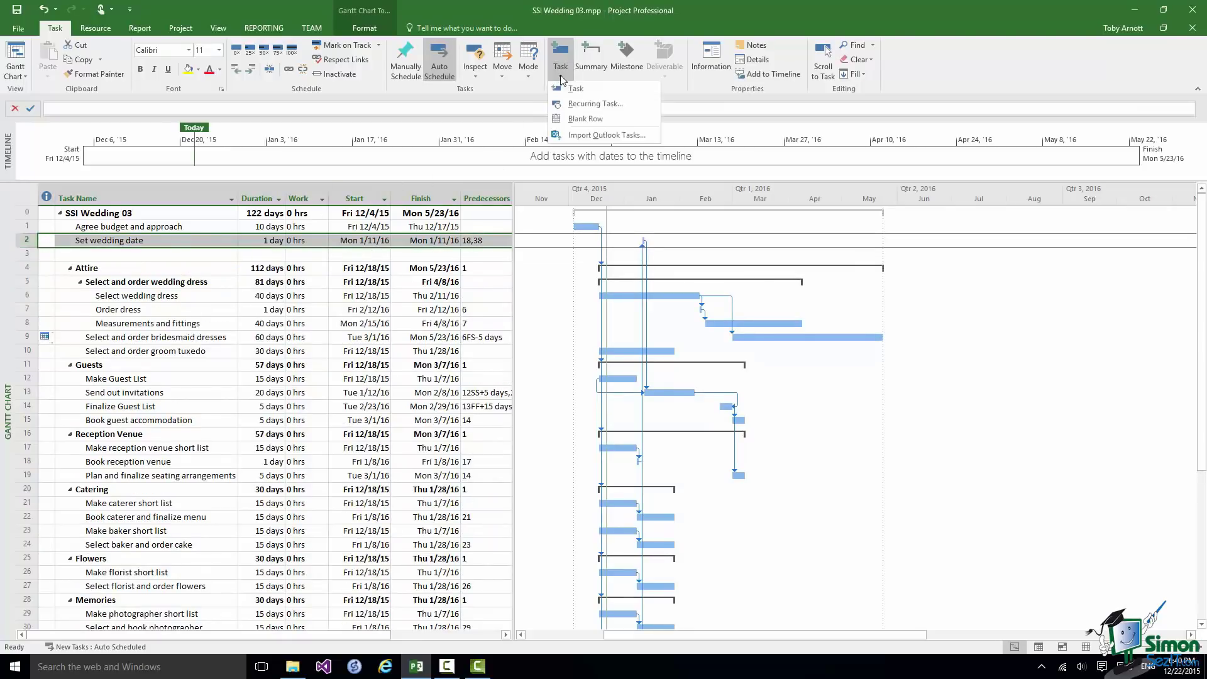
click(577, 119)
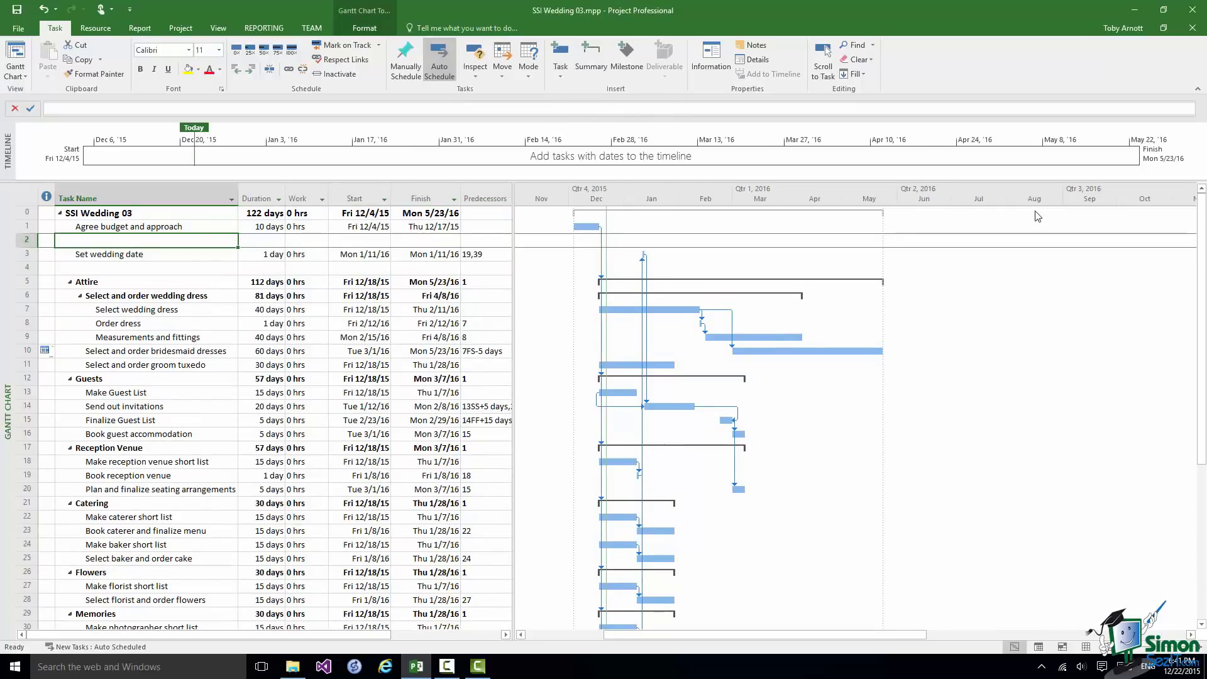
click(28, 226)
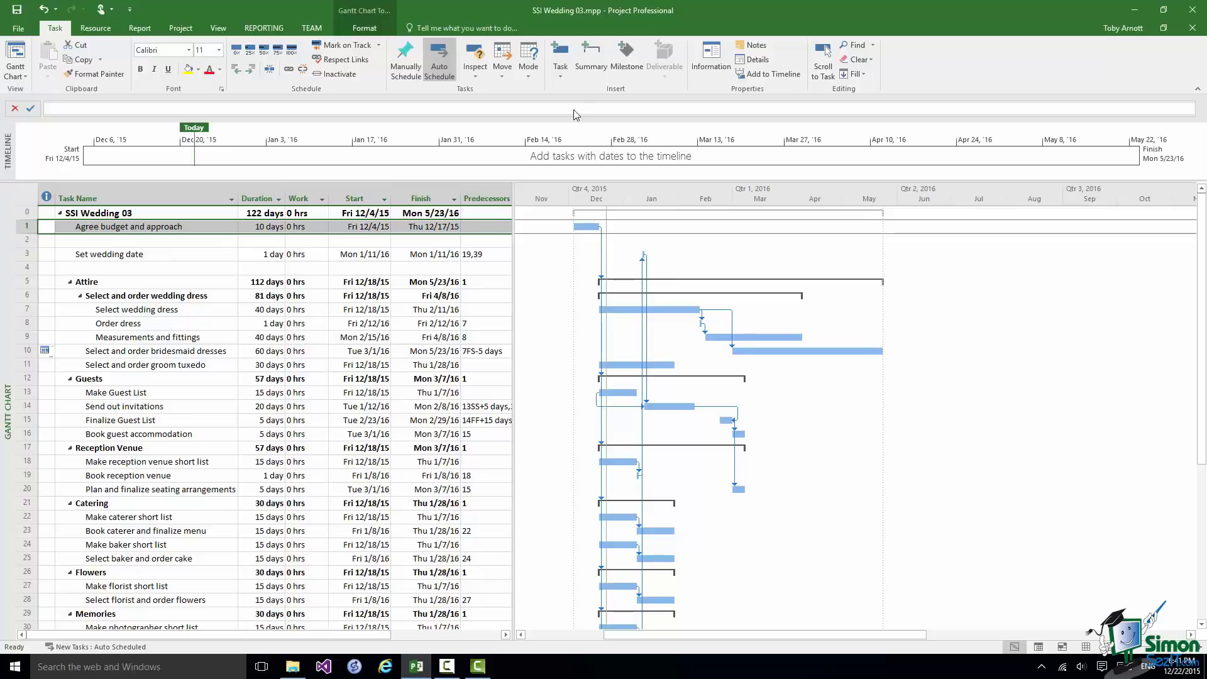
click(564, 73)
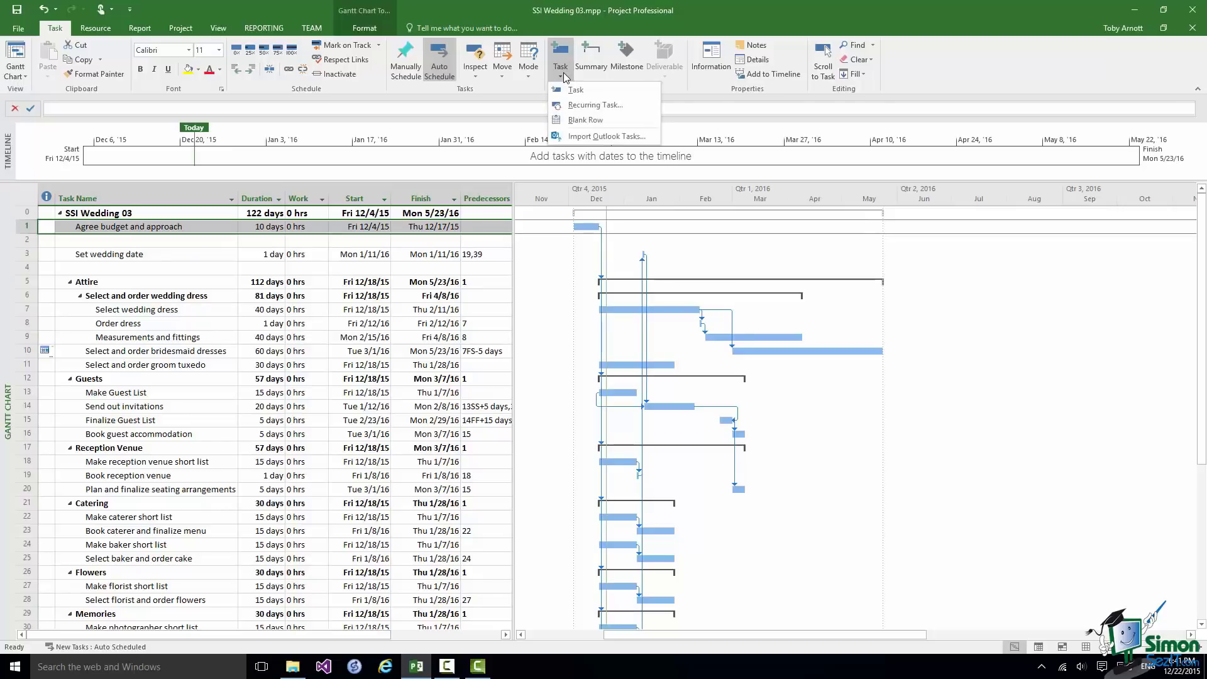
click(574, 120)
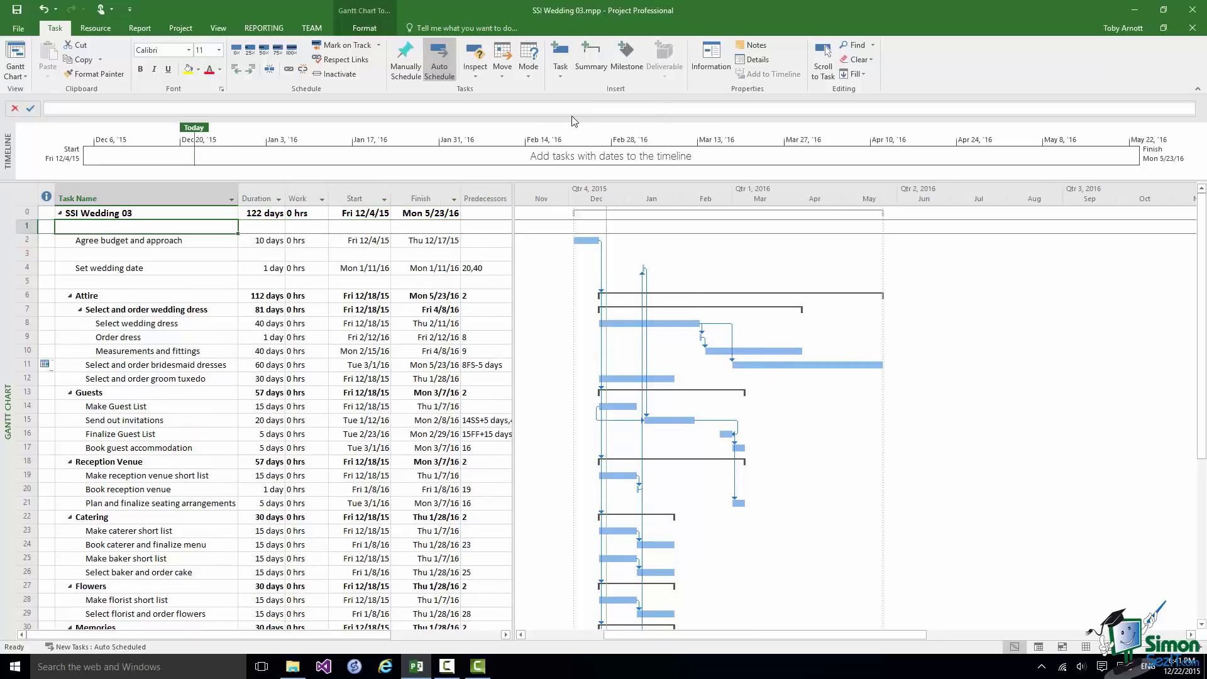
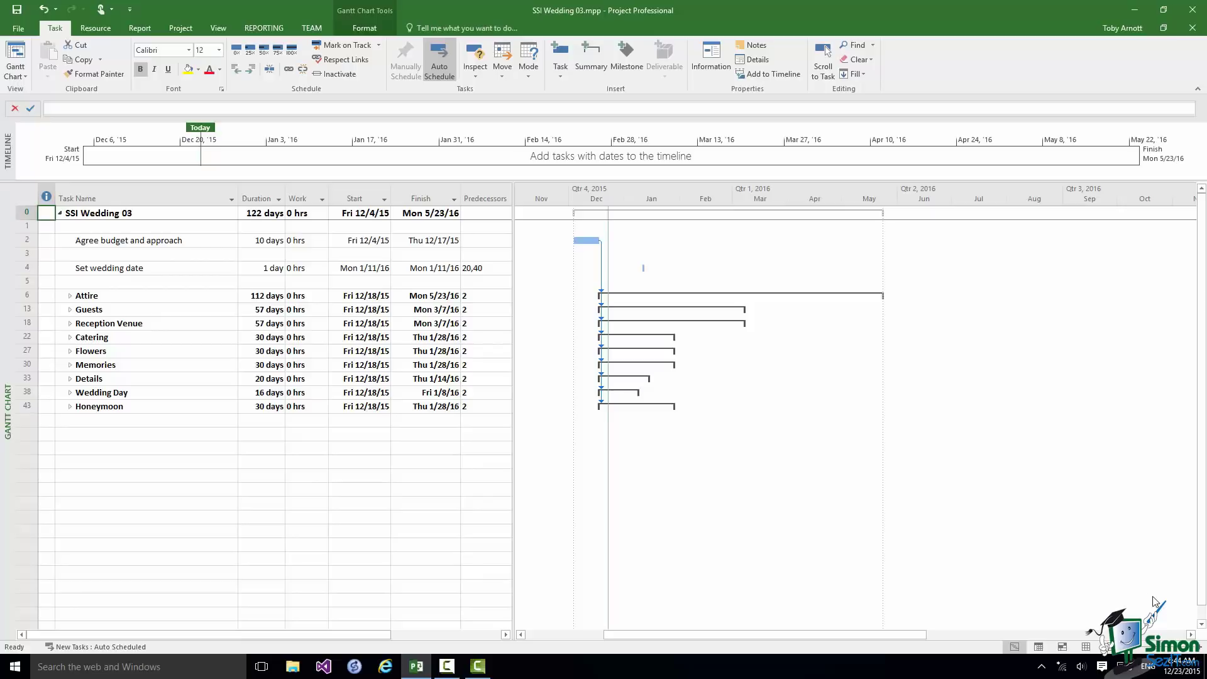
Expand the Wedding Day phase to examine its subtasks and Gantt bars, and collapse it again.
click(71, 393)
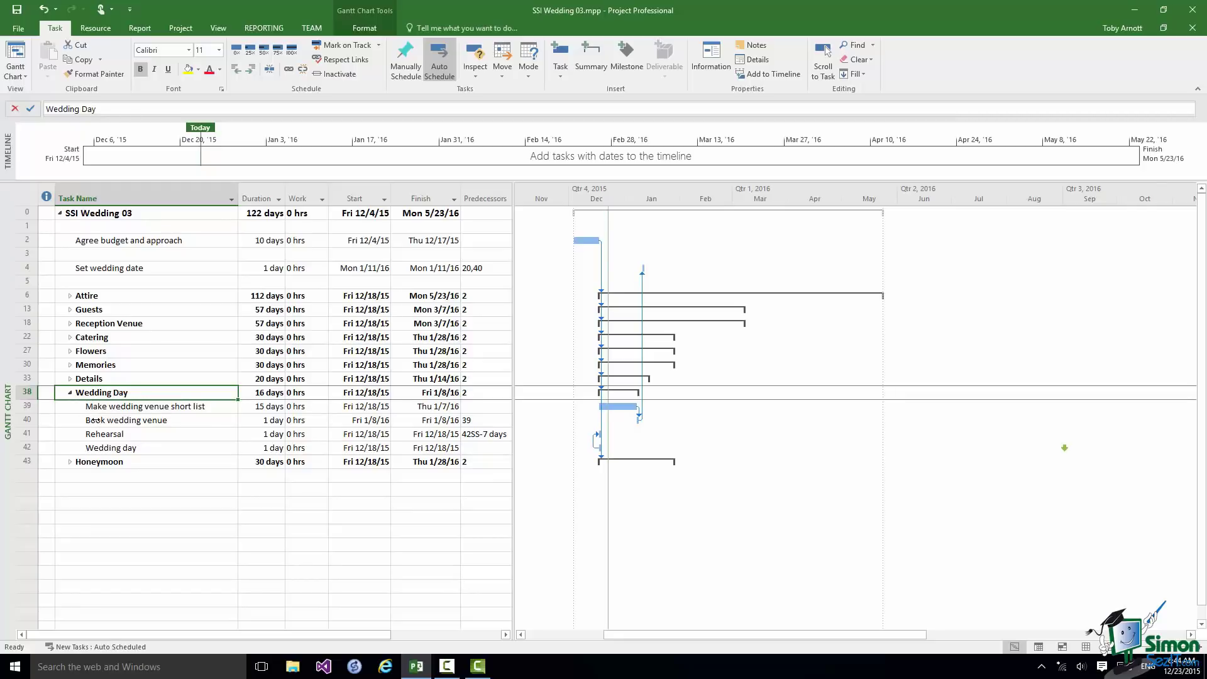
click(69, 393)
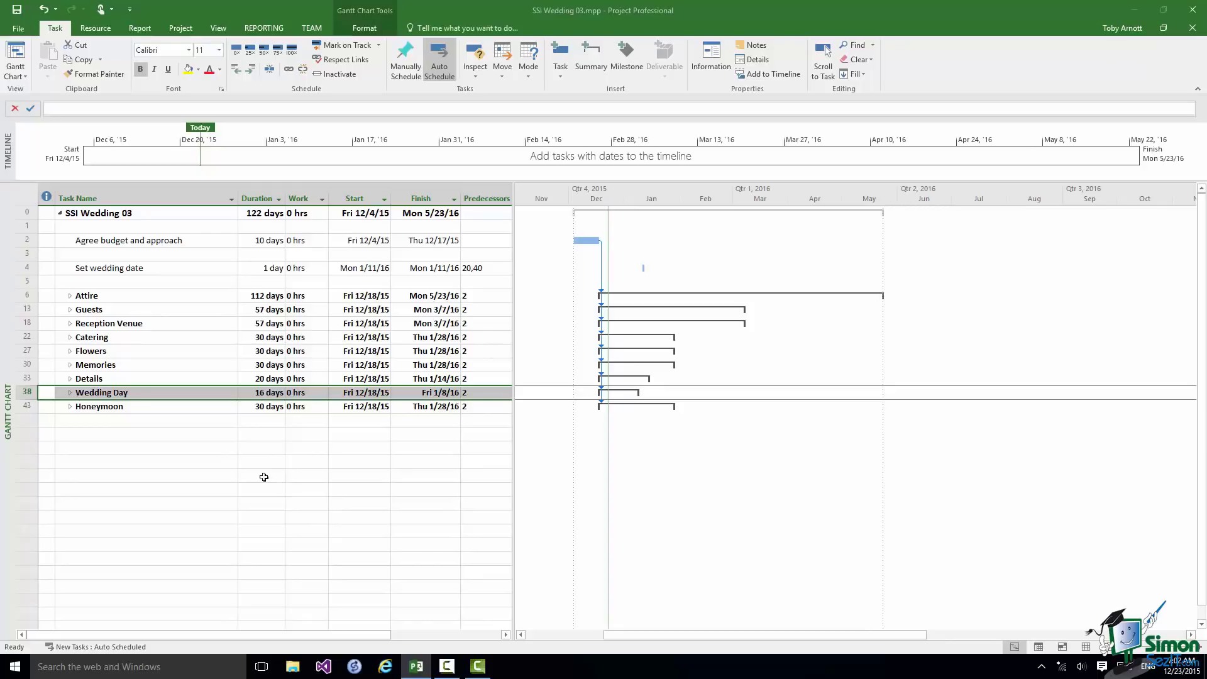
Insert a task named Wedding date set below Set wedding date and set its duration to 0 days.
click(22, 282)
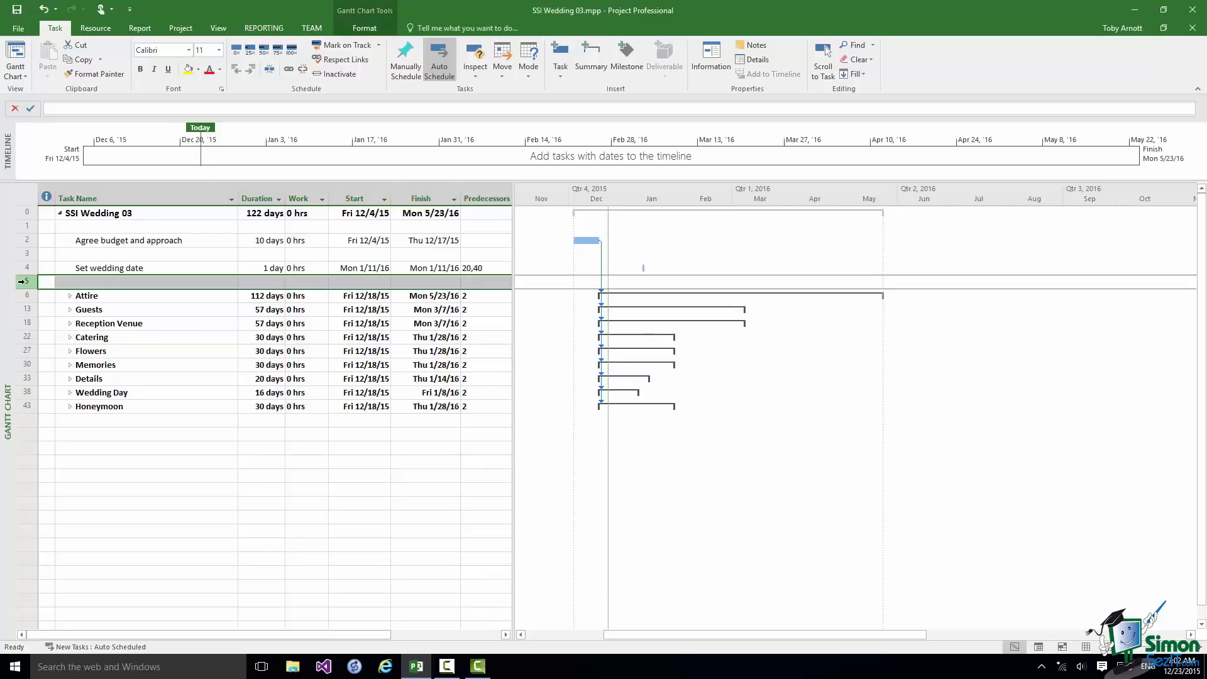
click(561, 74)
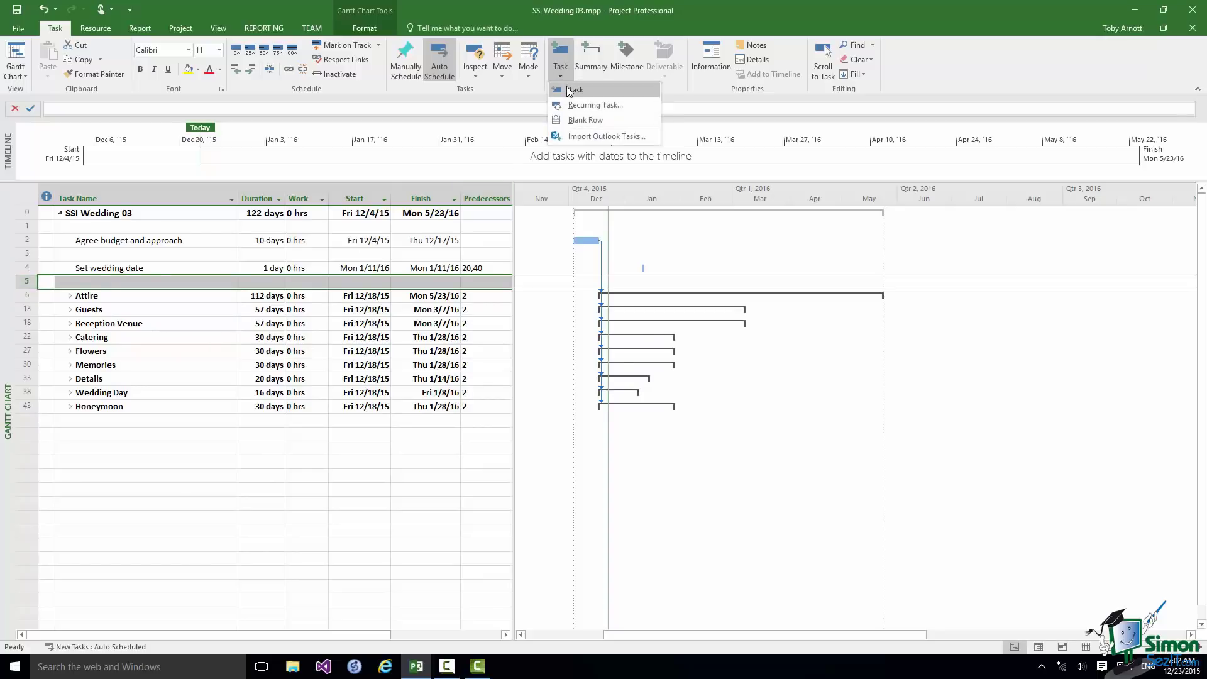
click(572, 90)
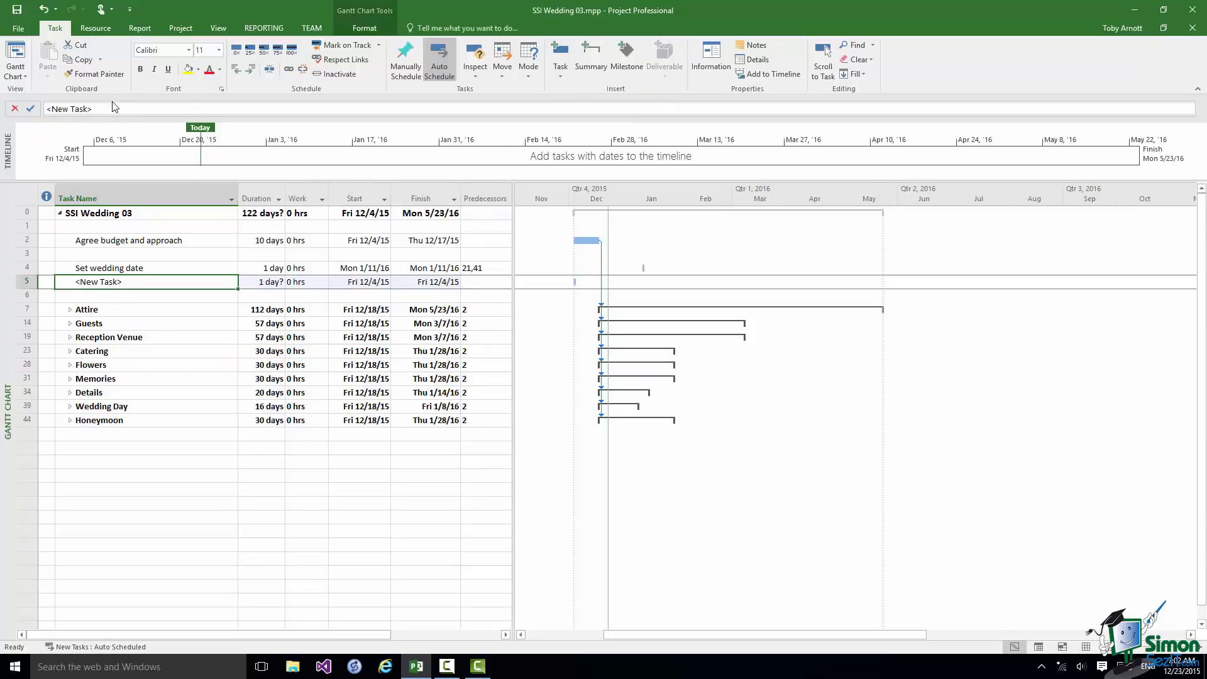
text(Wedding date set)
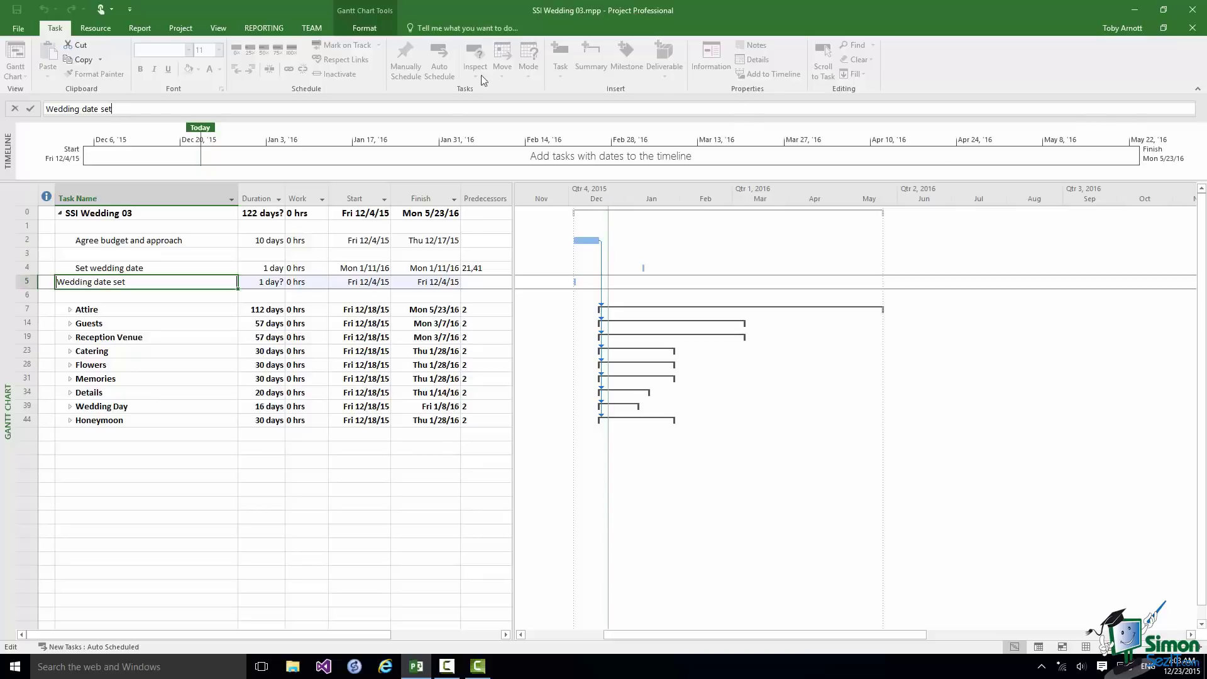
click(268, 285)
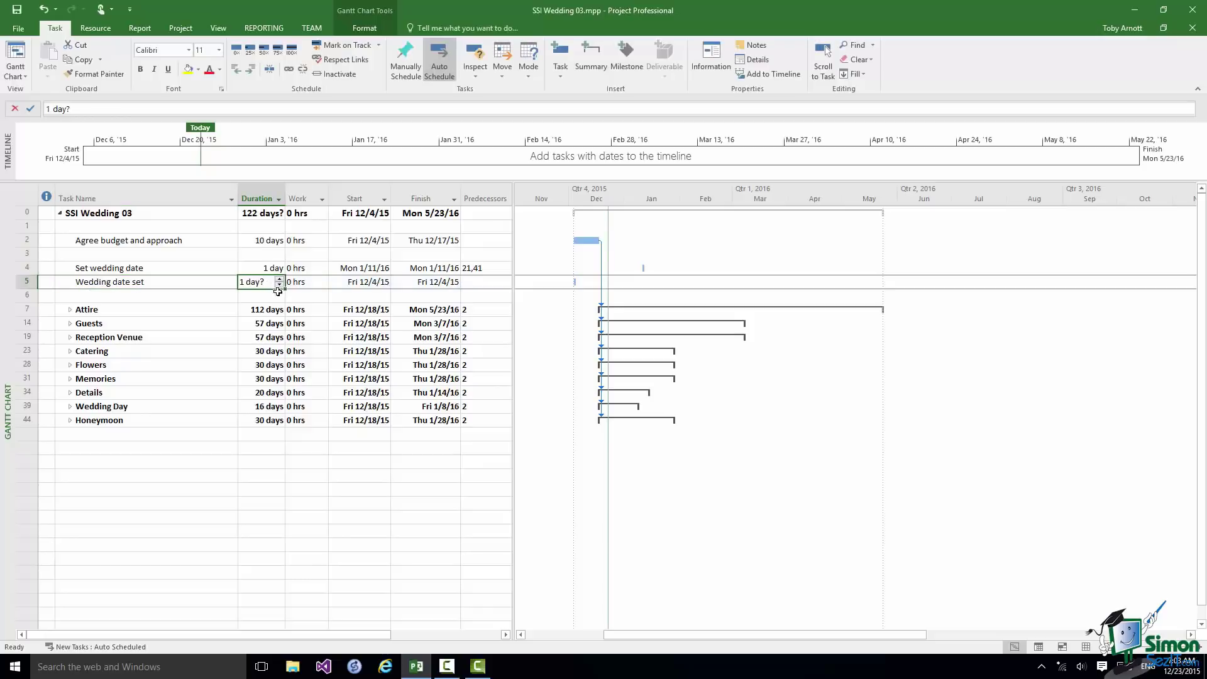
click(281, 285)
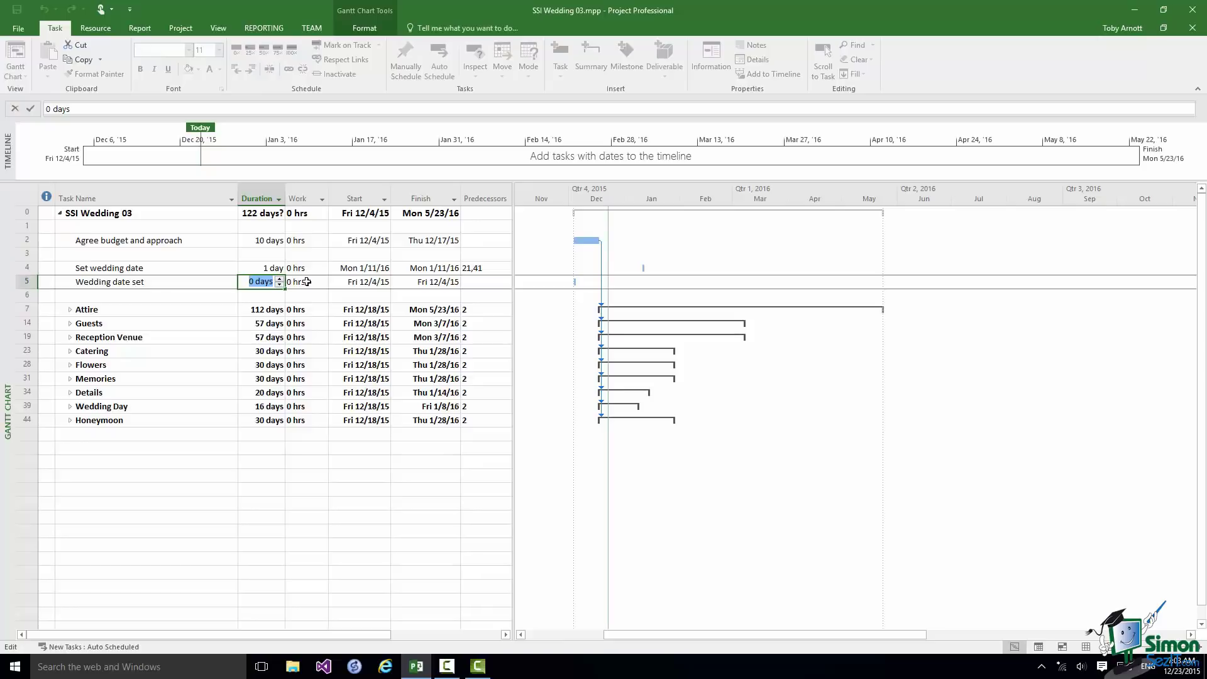
click(306, 282)
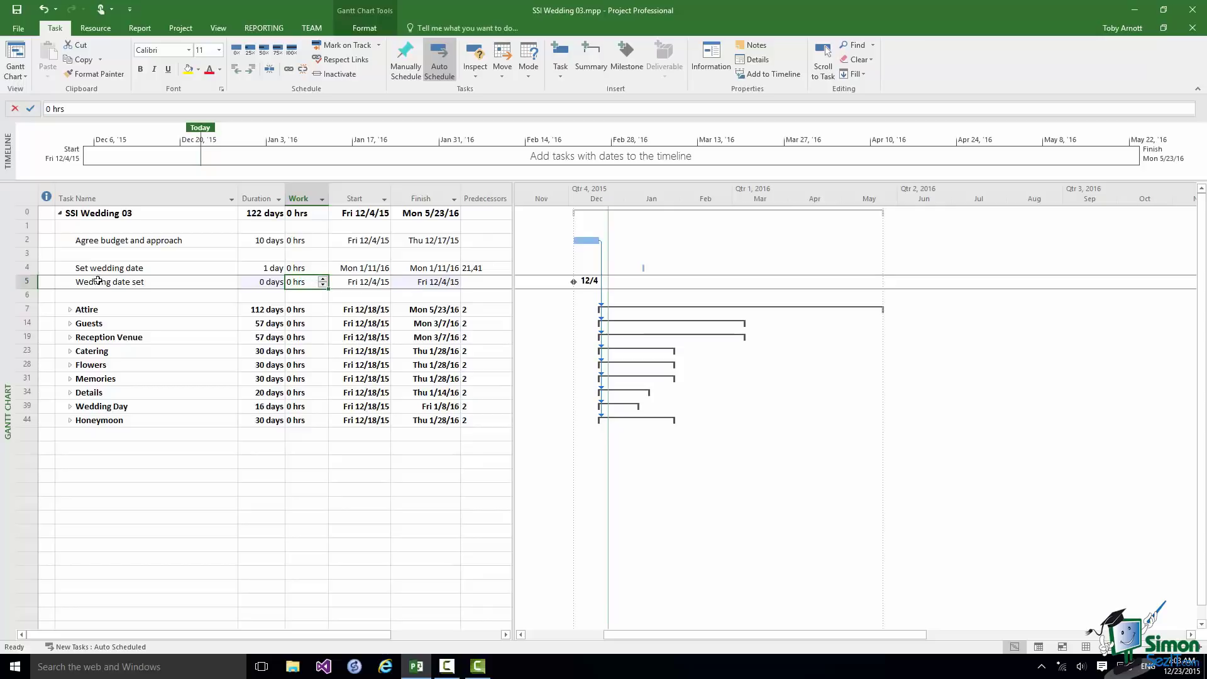
Link Set wedding date to Wedding date set as its predecessor.
click(24, 267)
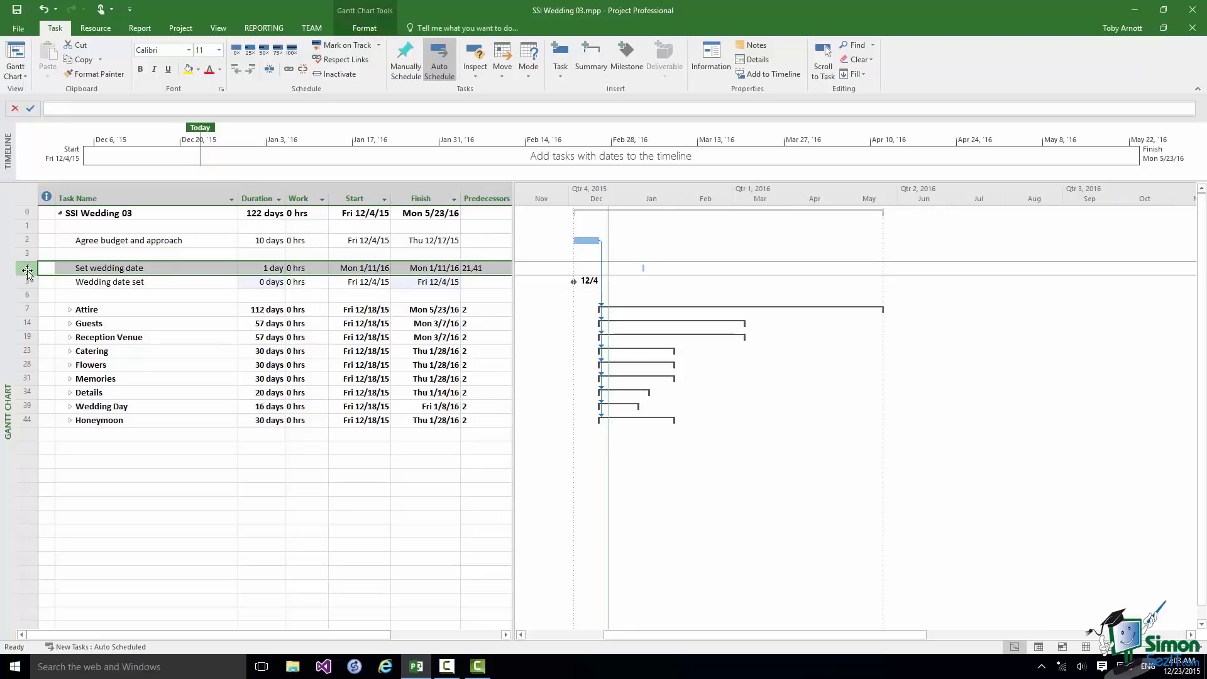
shift+click(24, 282)
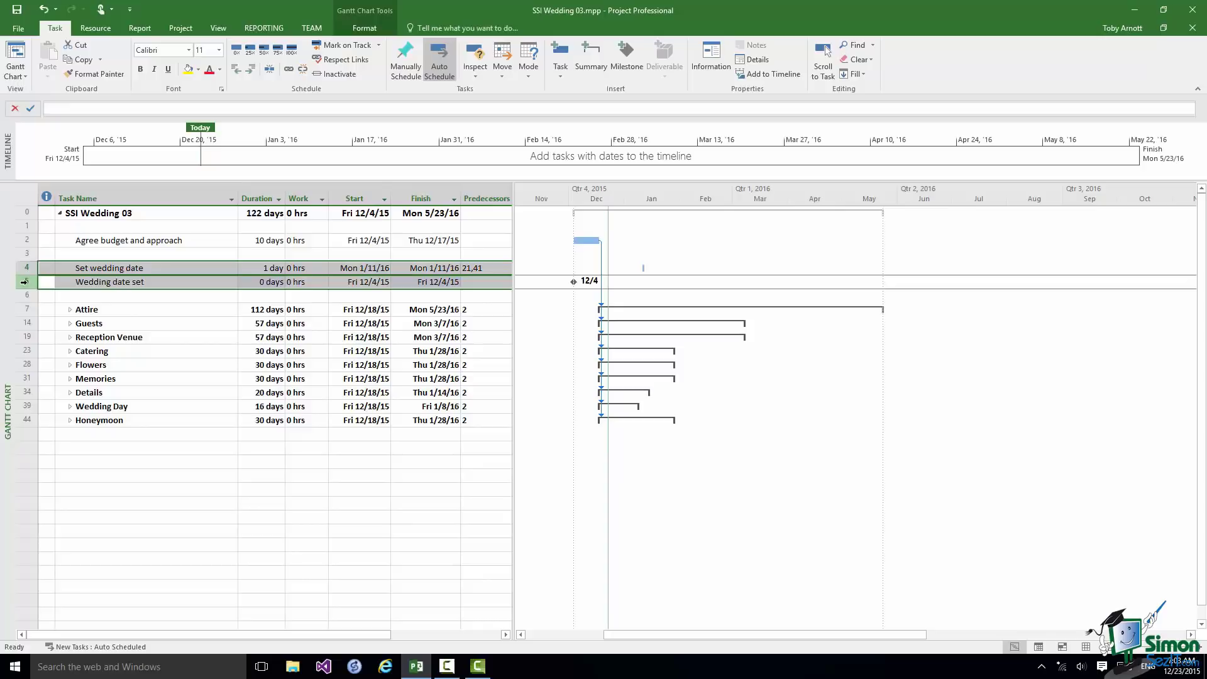
click(290, 71)
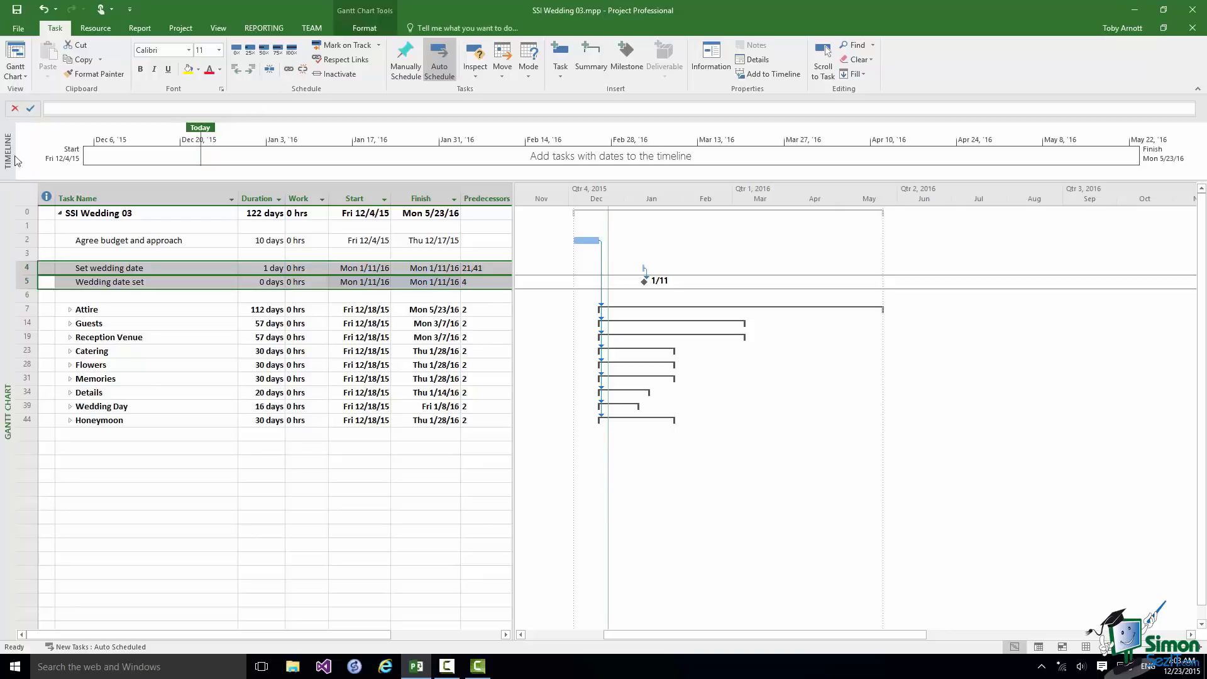
Insert the milestone Reception venue booked below Book reception venue in the Reception Venue phase and link it to that task.
click(70, 338)
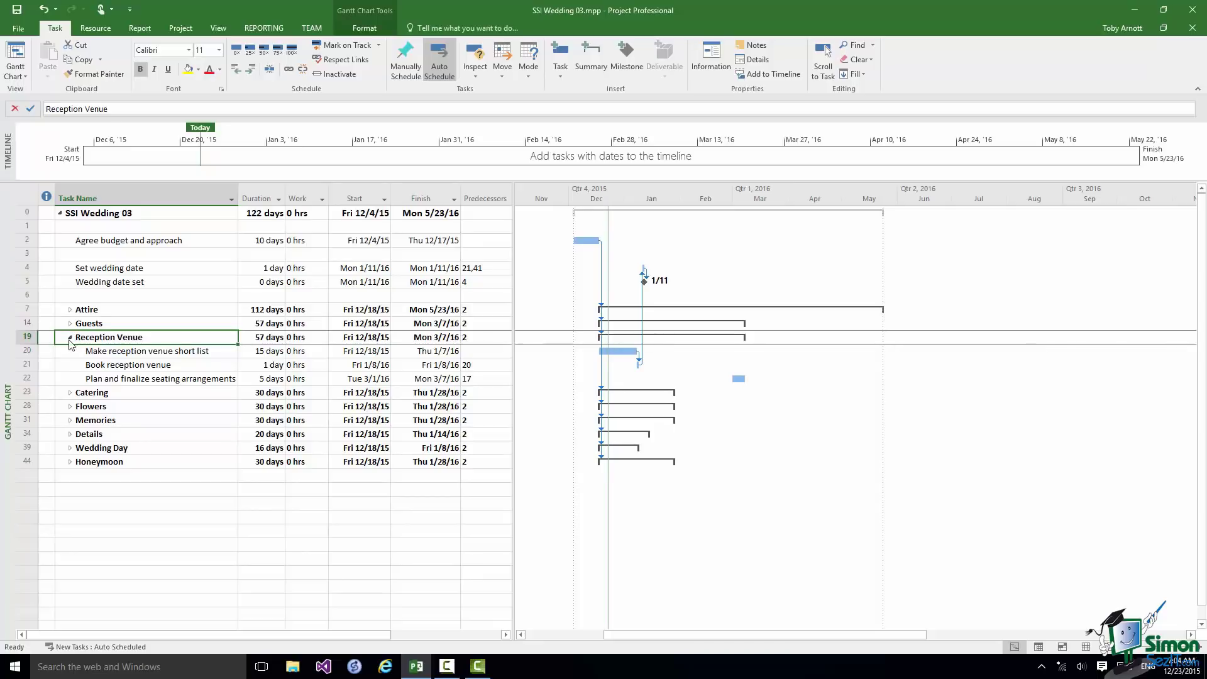
click(21, 377)
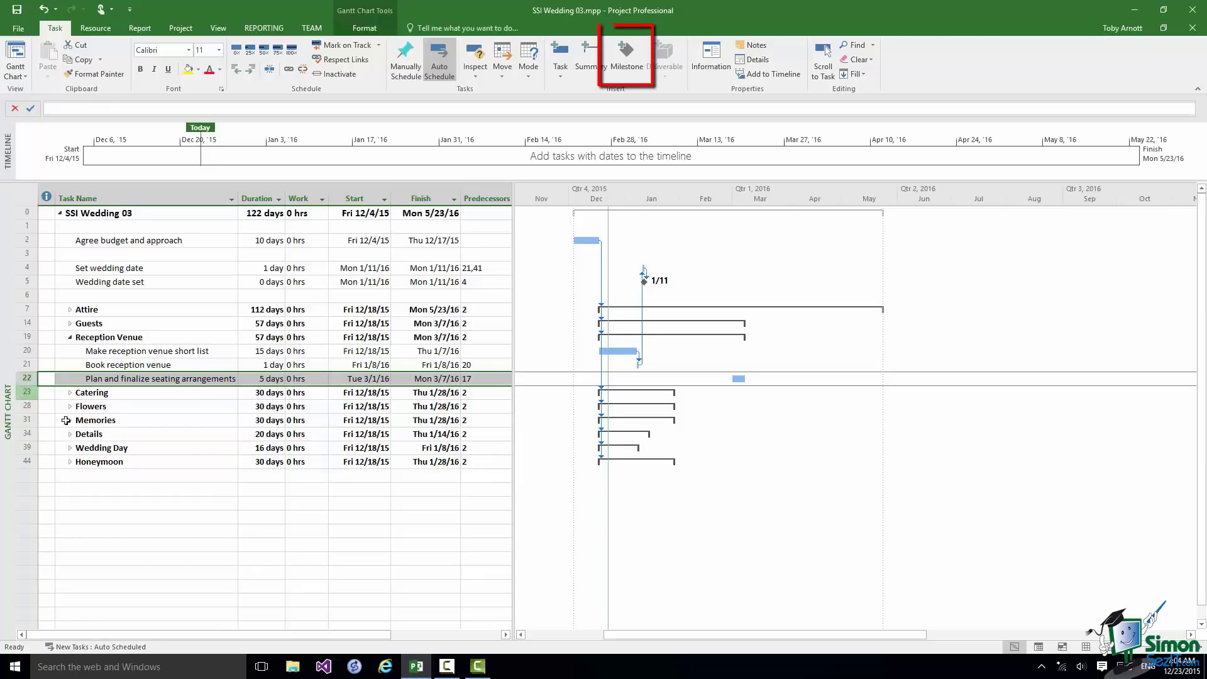
click(631, 58)
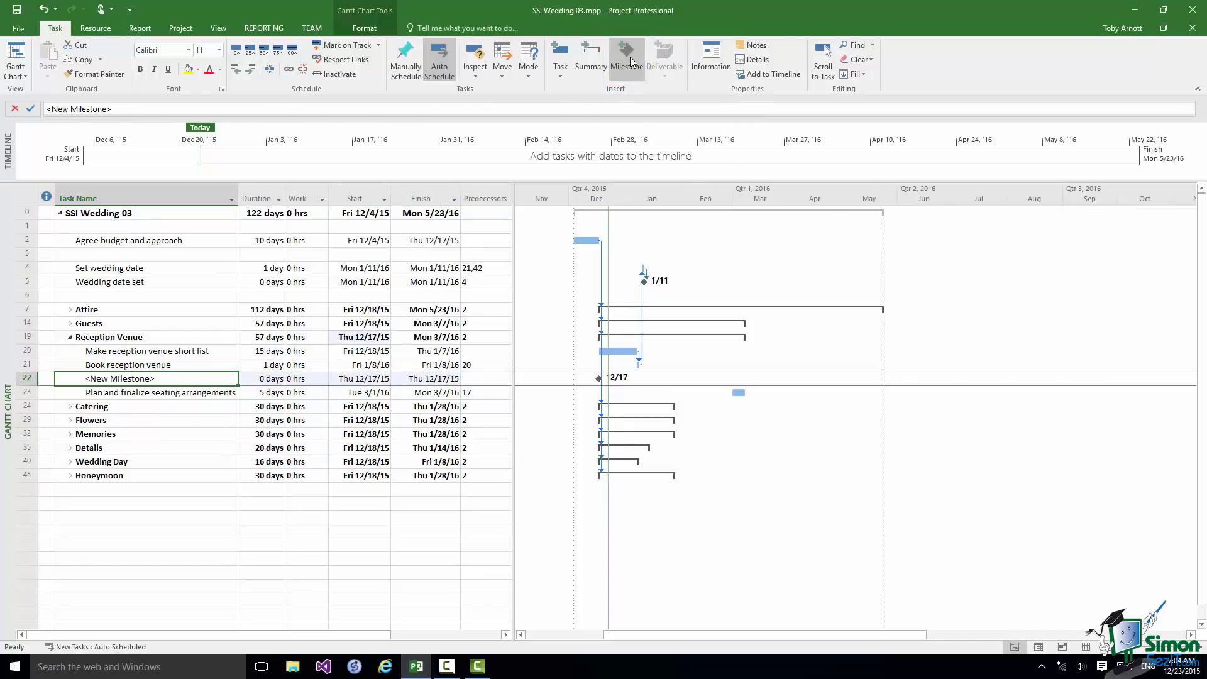
click(117, 110)
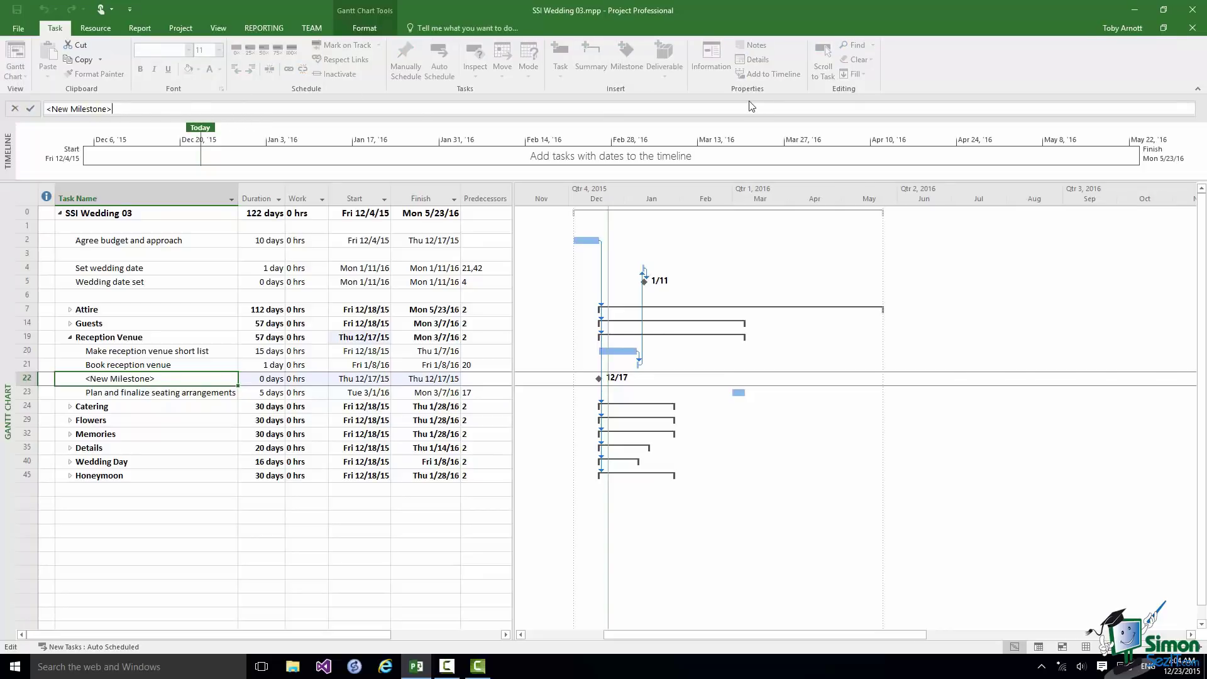
key(BackSpace)
key(BackSpace)
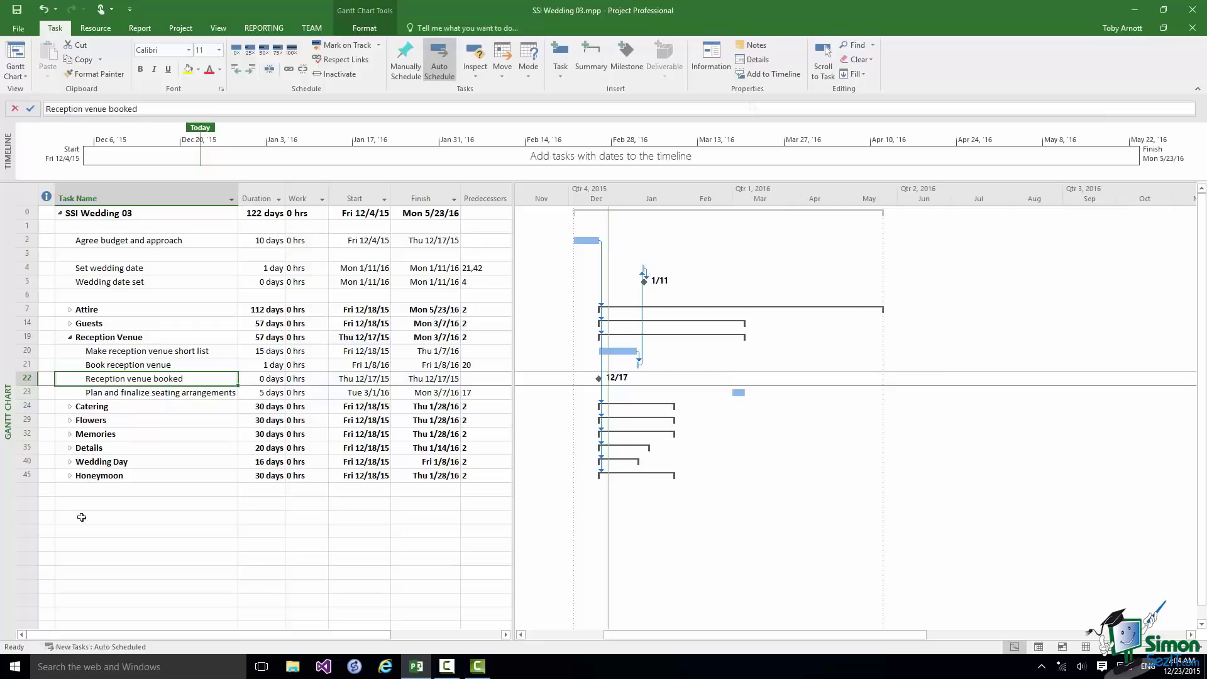
click(27, 366)
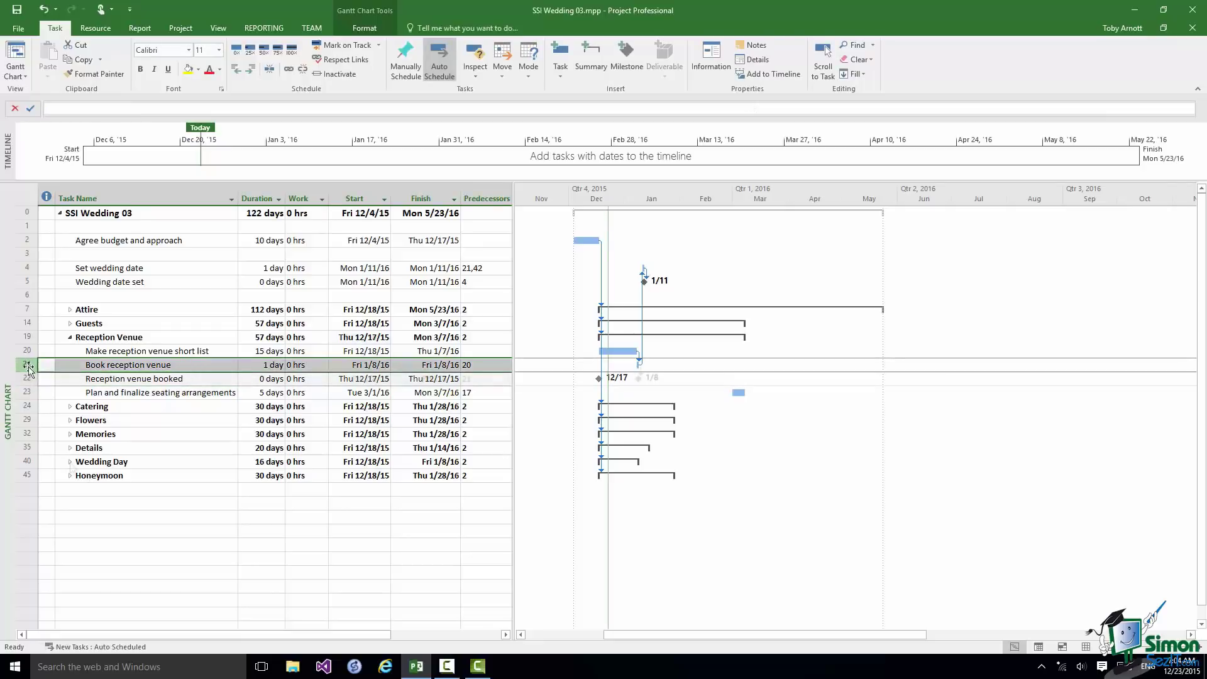
Expand the Wedding Day phase and mark its Wedding day task as a milestone in the task information.
click(70, 462)
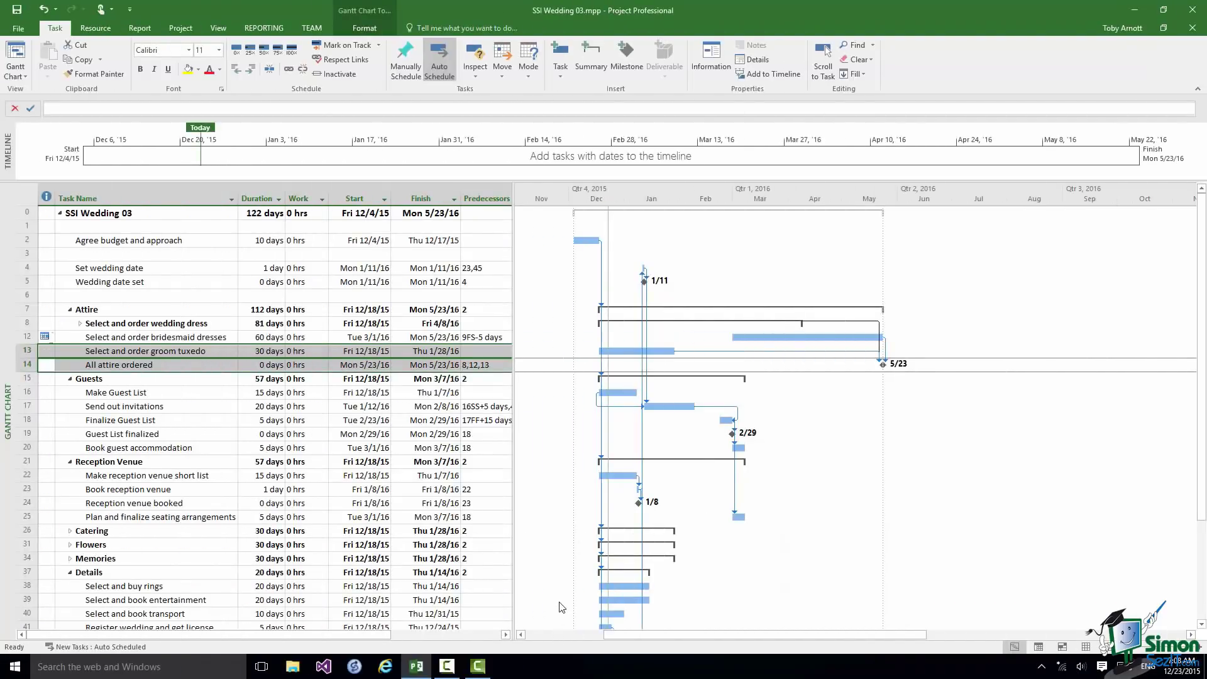
scroll(562, 607, down, 4)
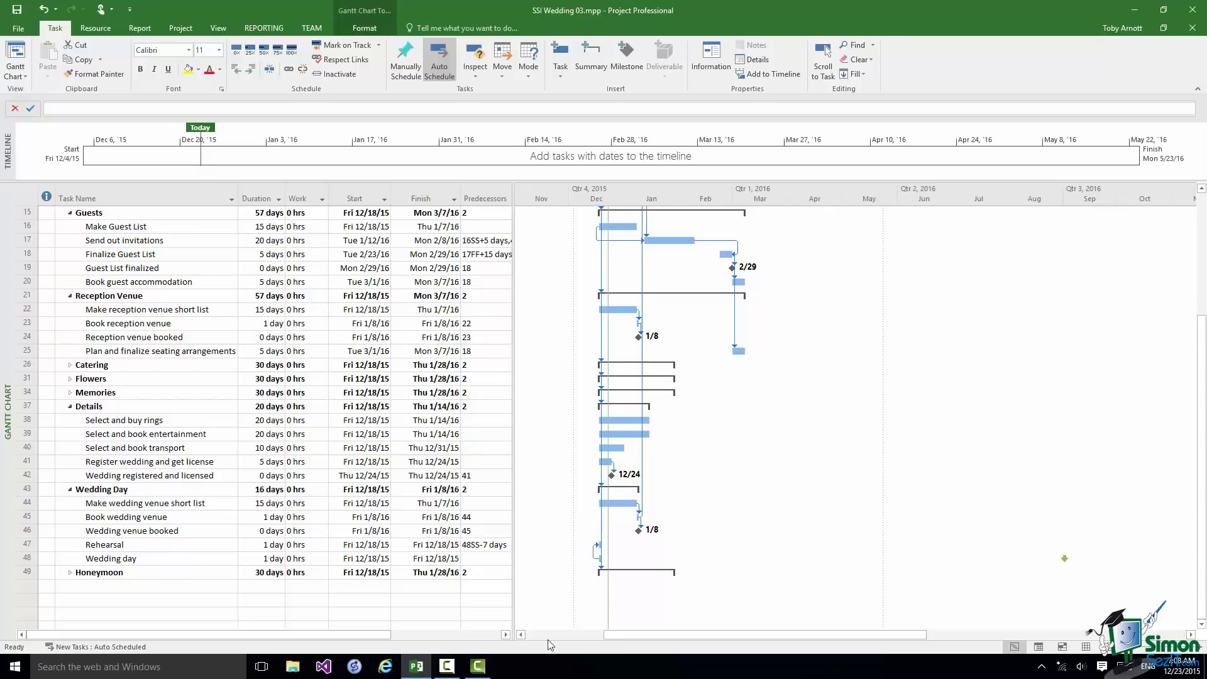
double_click(23, 558)
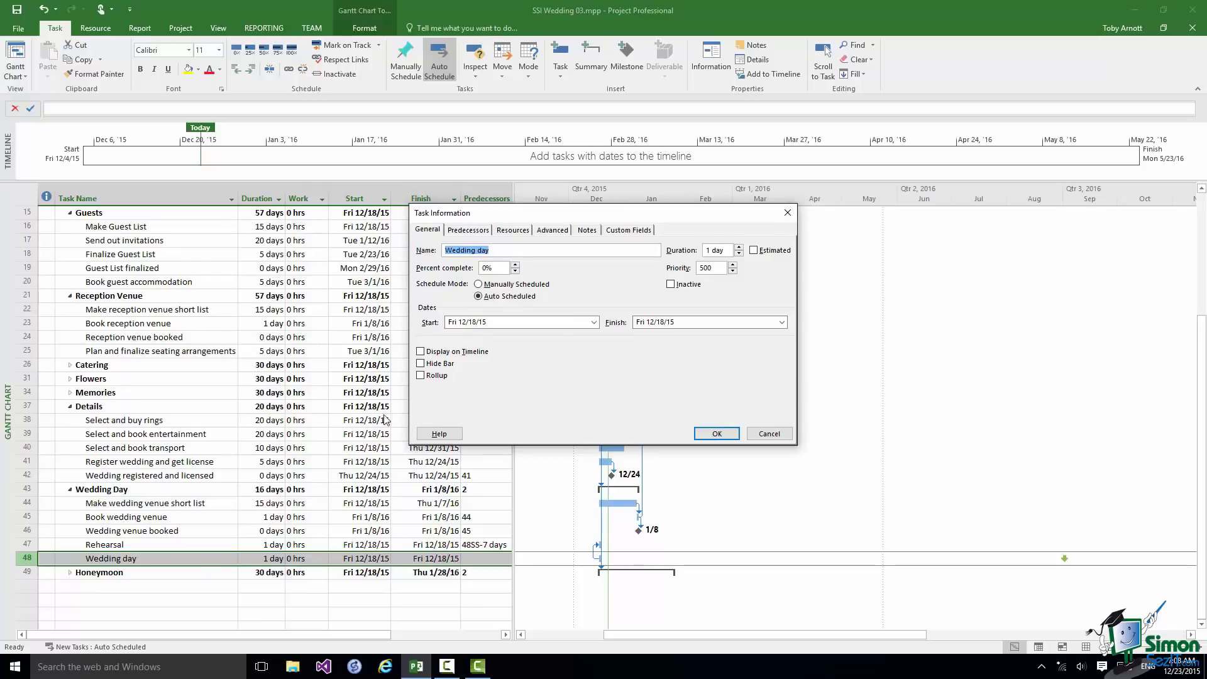
click(552, 231)
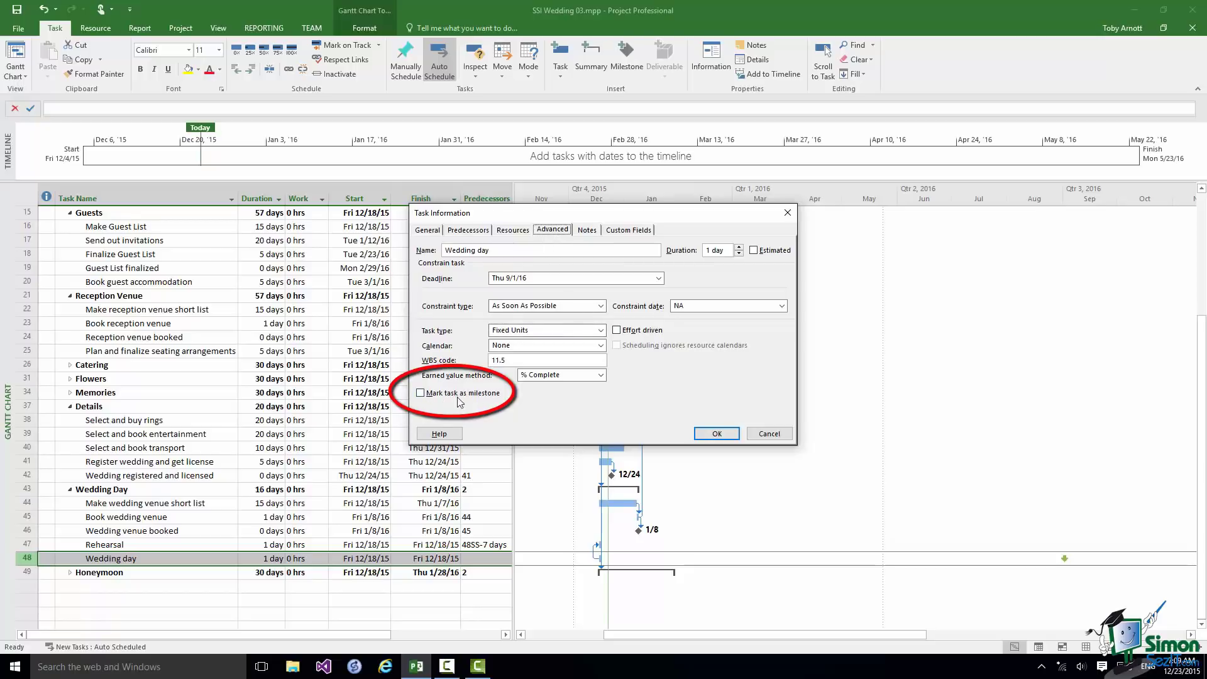
click(420, 393)
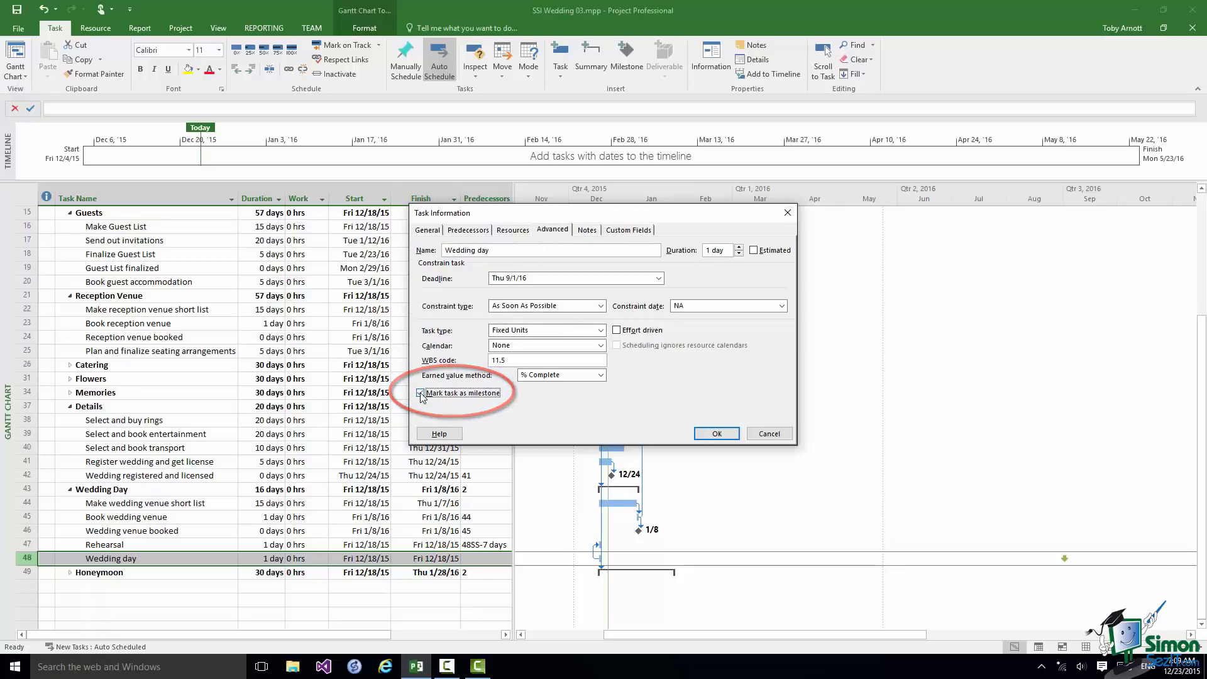
click(723, 436)
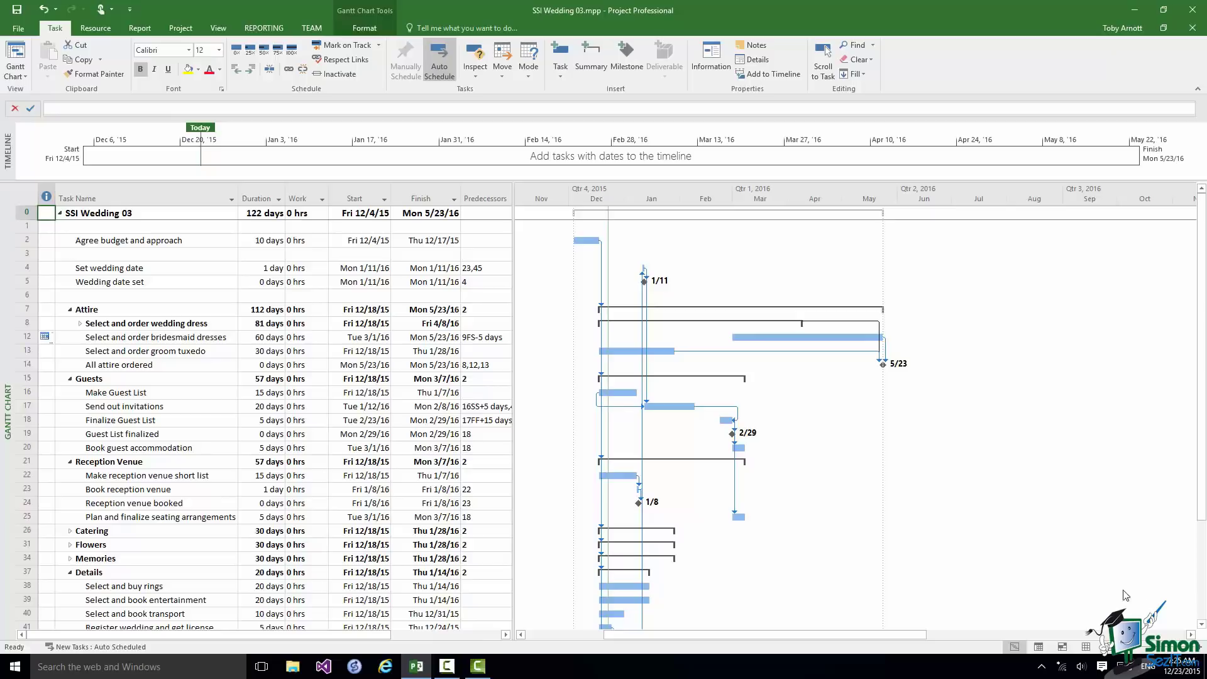
Hide the Timeline above the Gantt Chart.
click(217, 29)
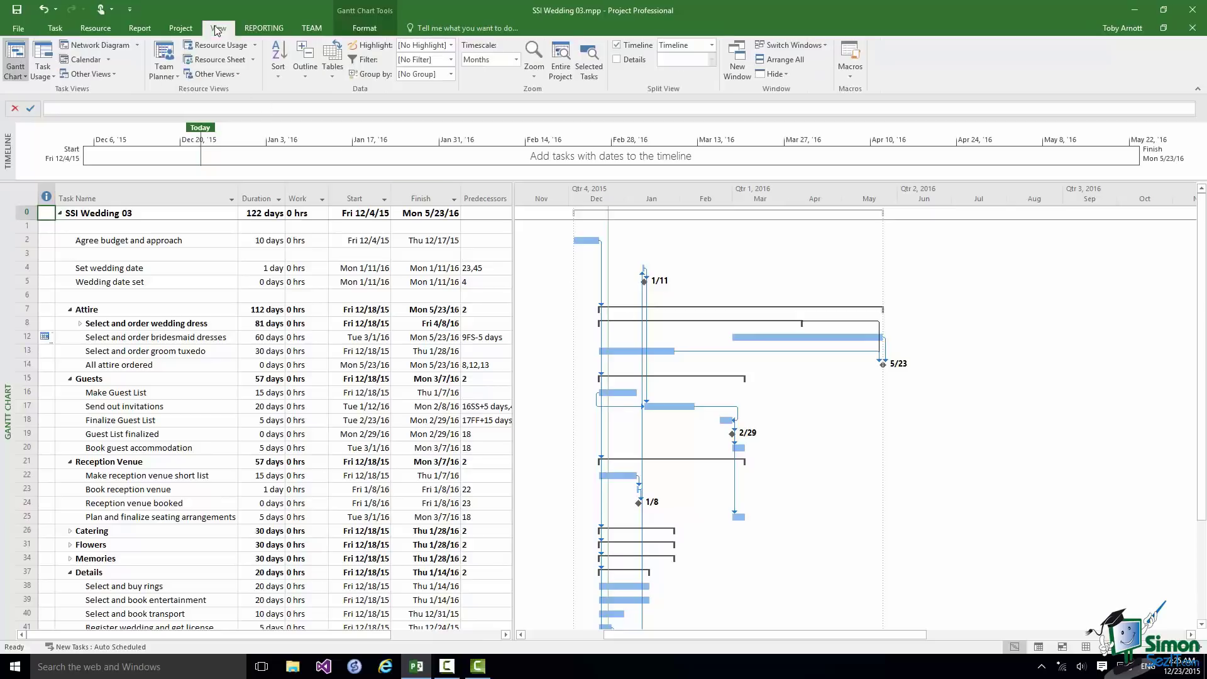
click(615, 45)
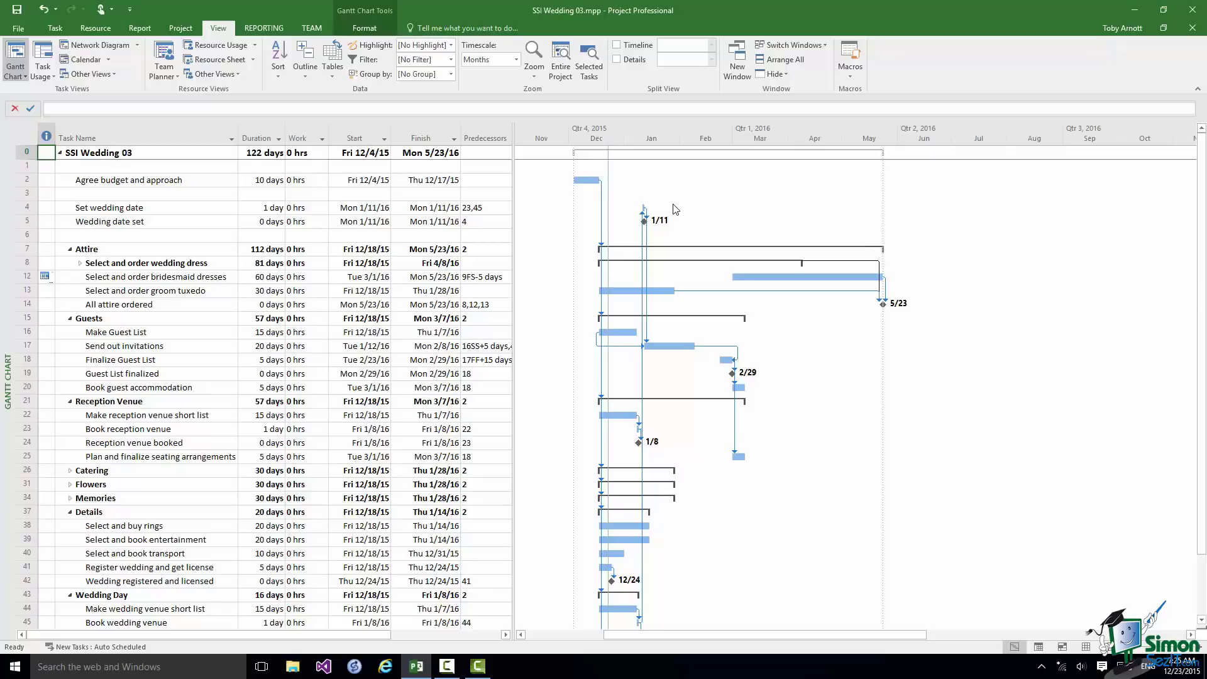
Filter the task list by Milestones to review them with their summary rows, and remove the filter.
click(450, 59)
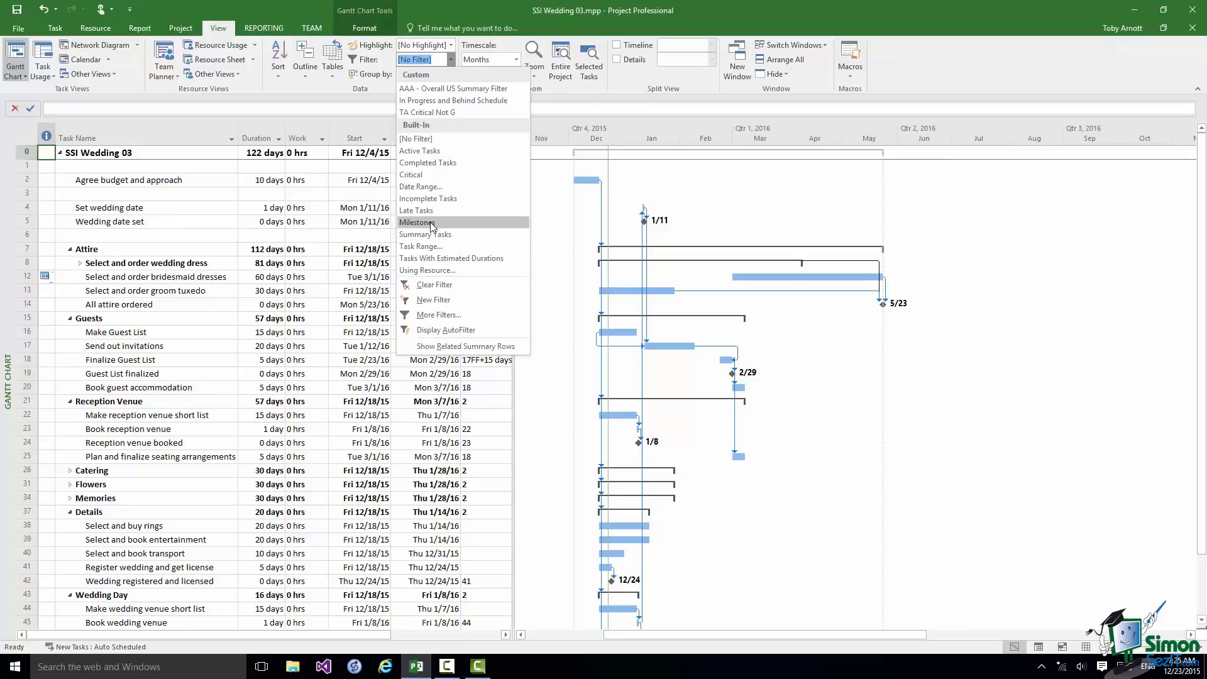
click(417, 223)
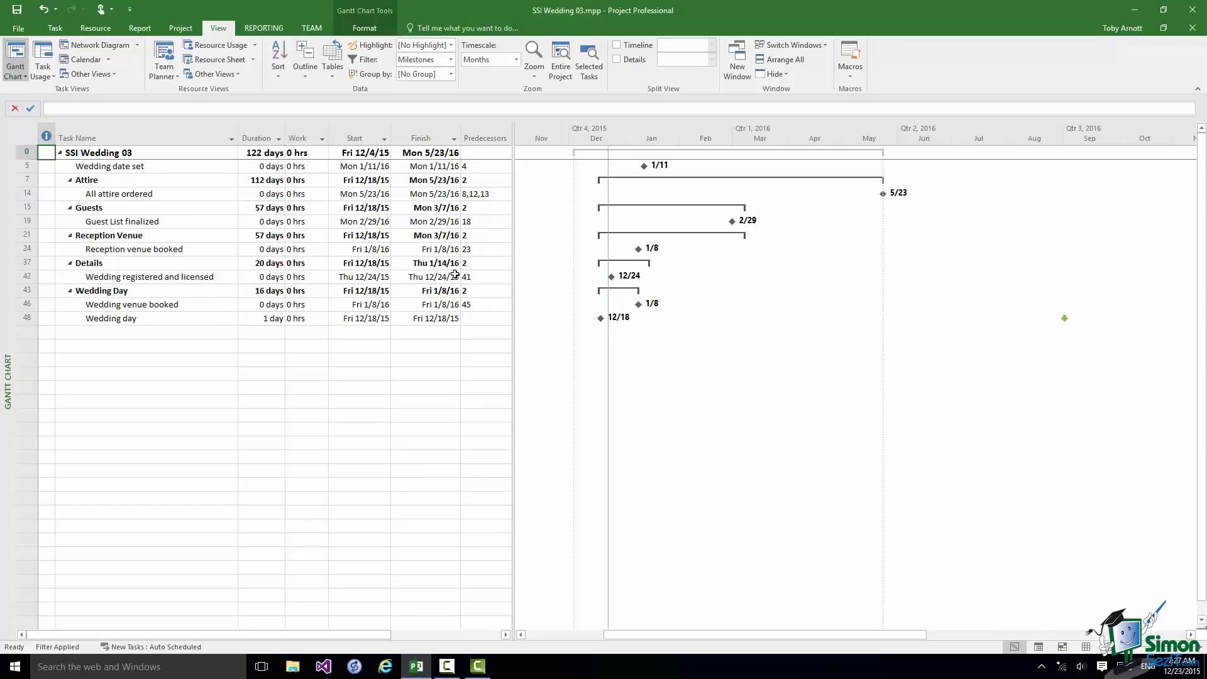
click(451, 60)
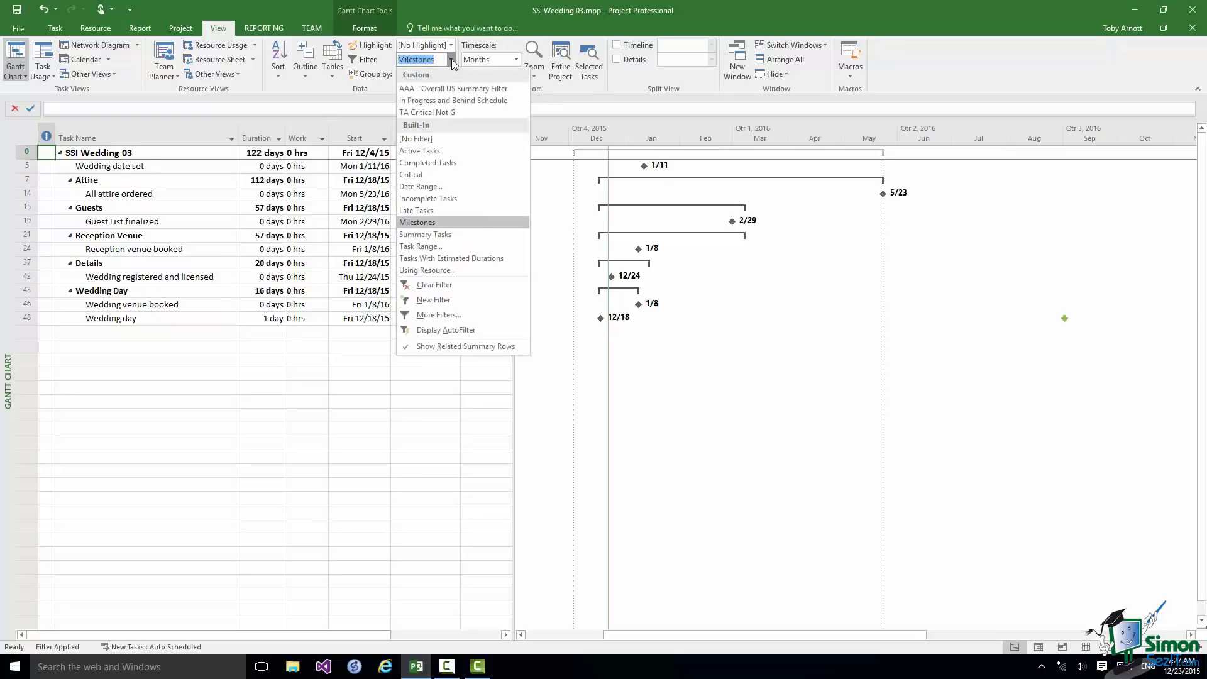
click(426, 139)
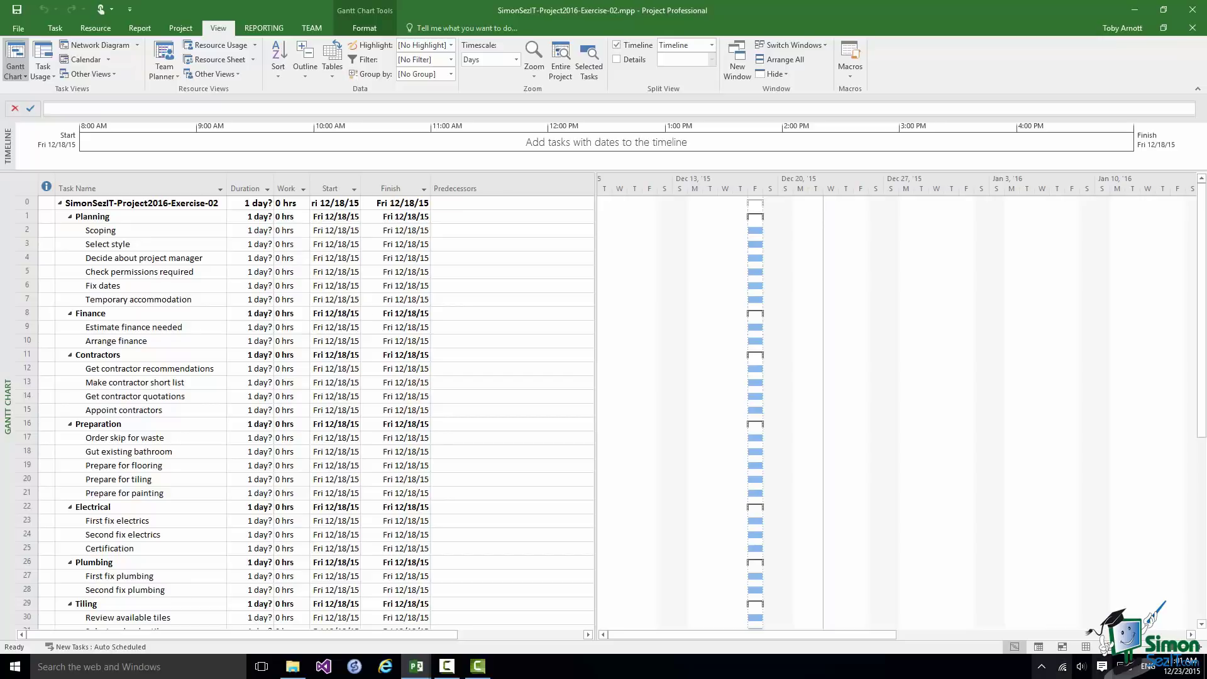
Examine the bathroom refit task list from Planning through Finish, including the Prepare for painting, Paint and Fit equipment tasks.
click(112, 425)
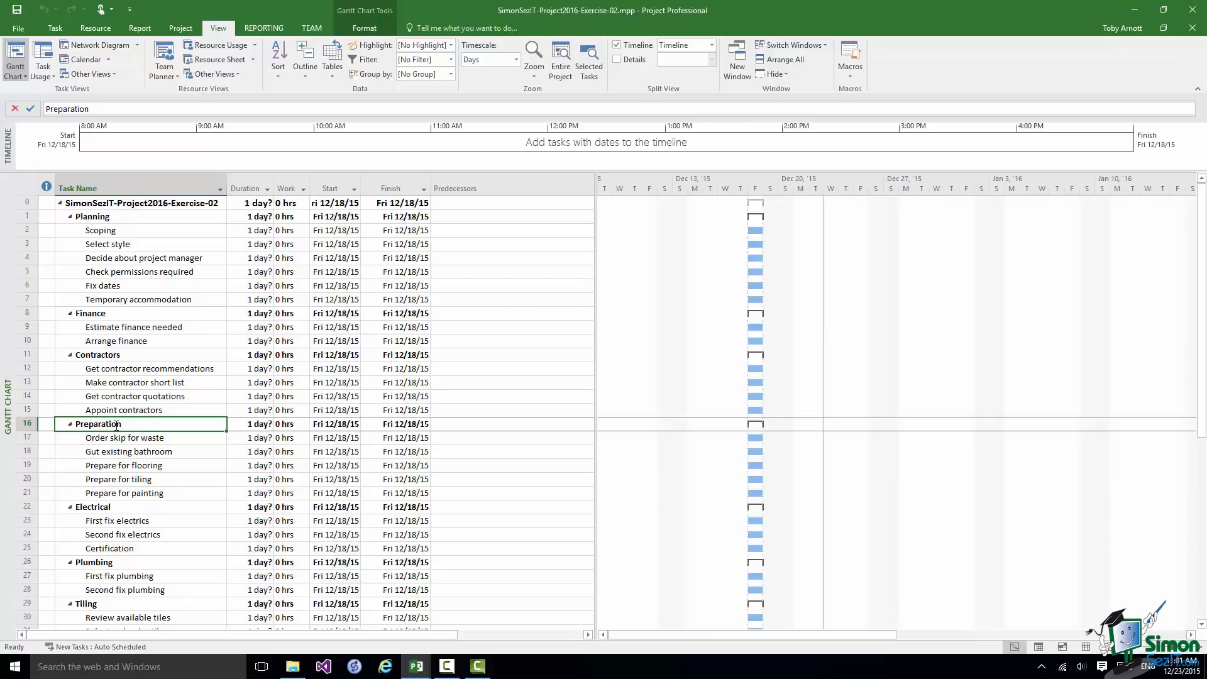
click(26, 492)
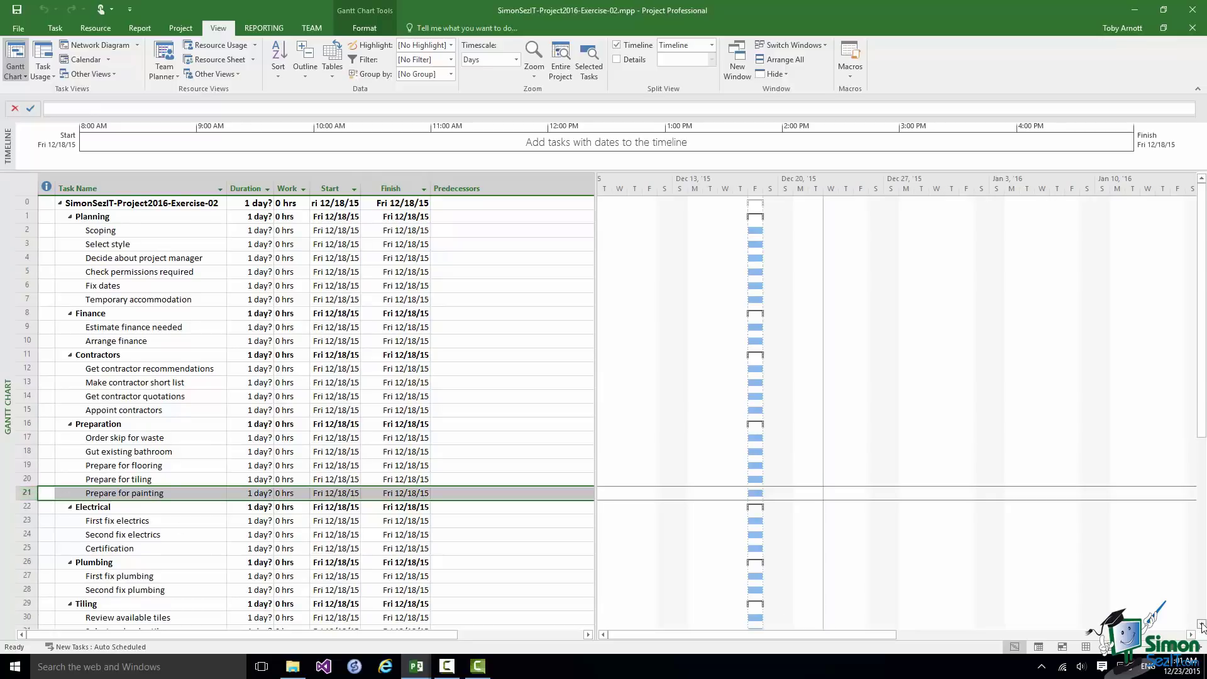
drag(1201, 626, 1202, 626)
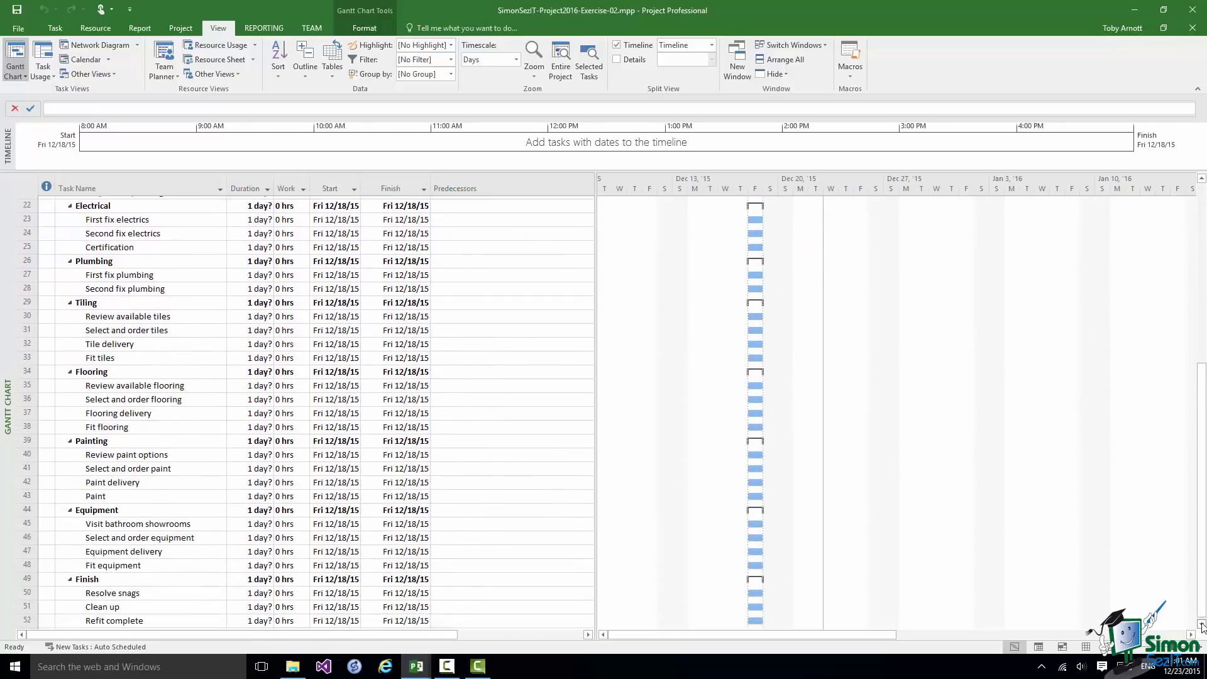
click(31, 491)
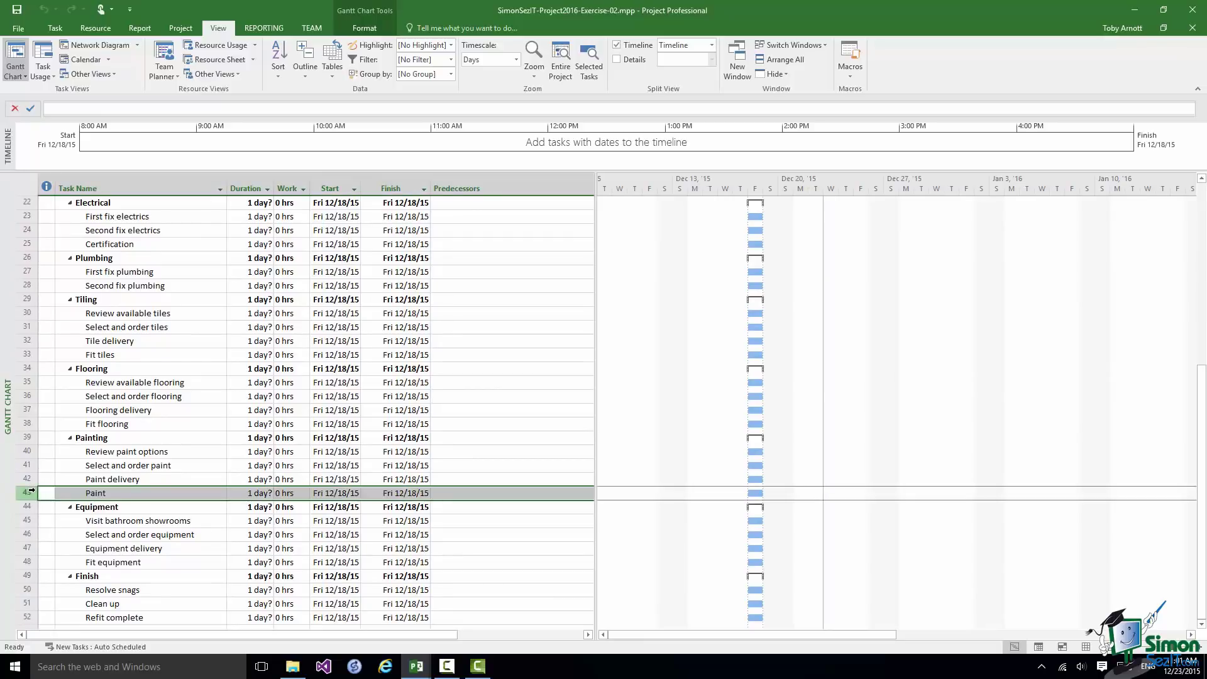
click(1201, 180)
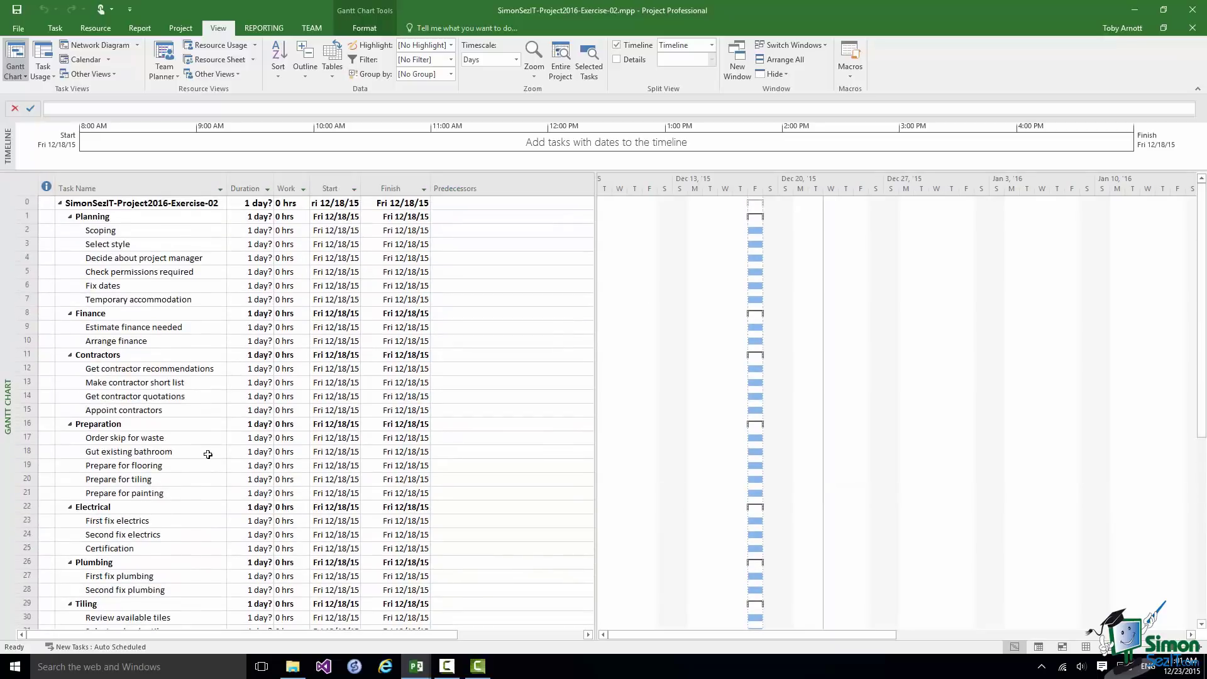
click(25, 493)
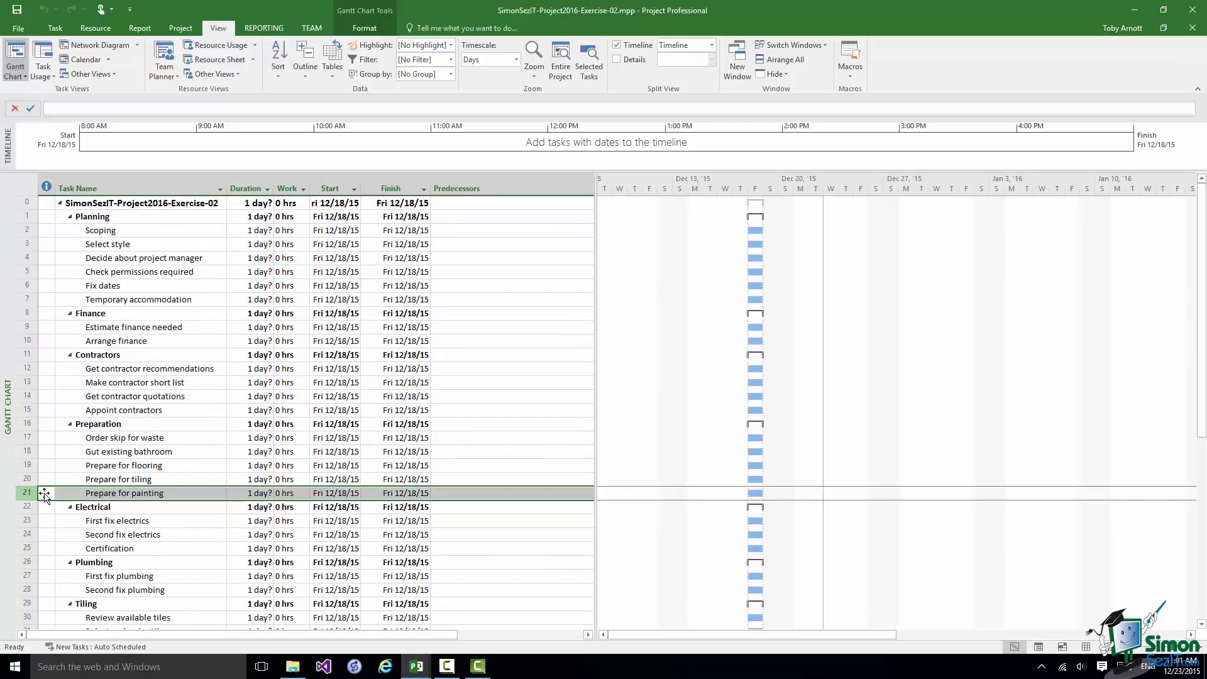
click(1202, 625)
click(1202, 625)
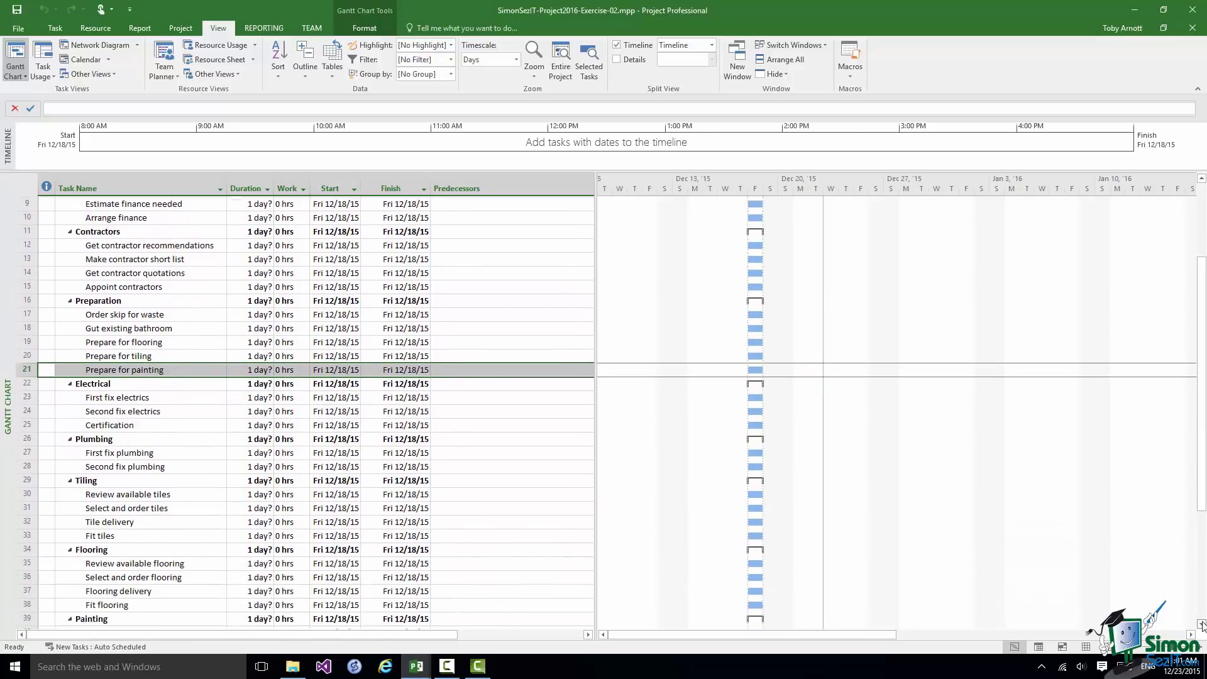
click(1202, 625)
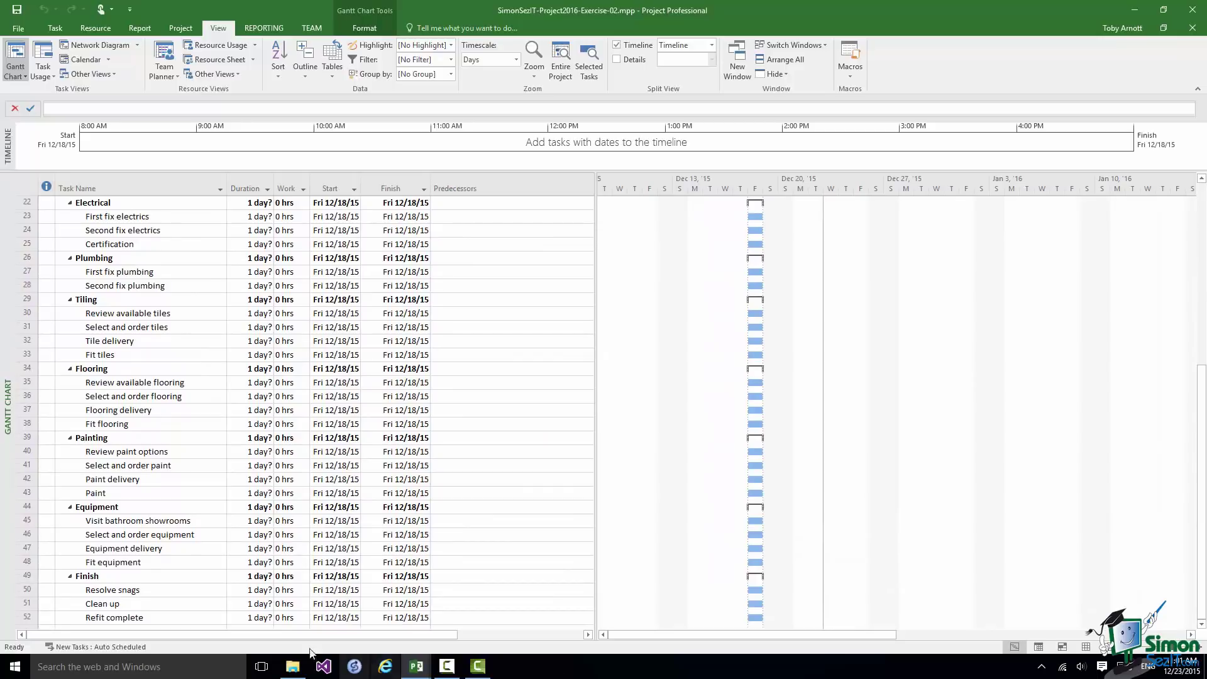
click(29, 562)
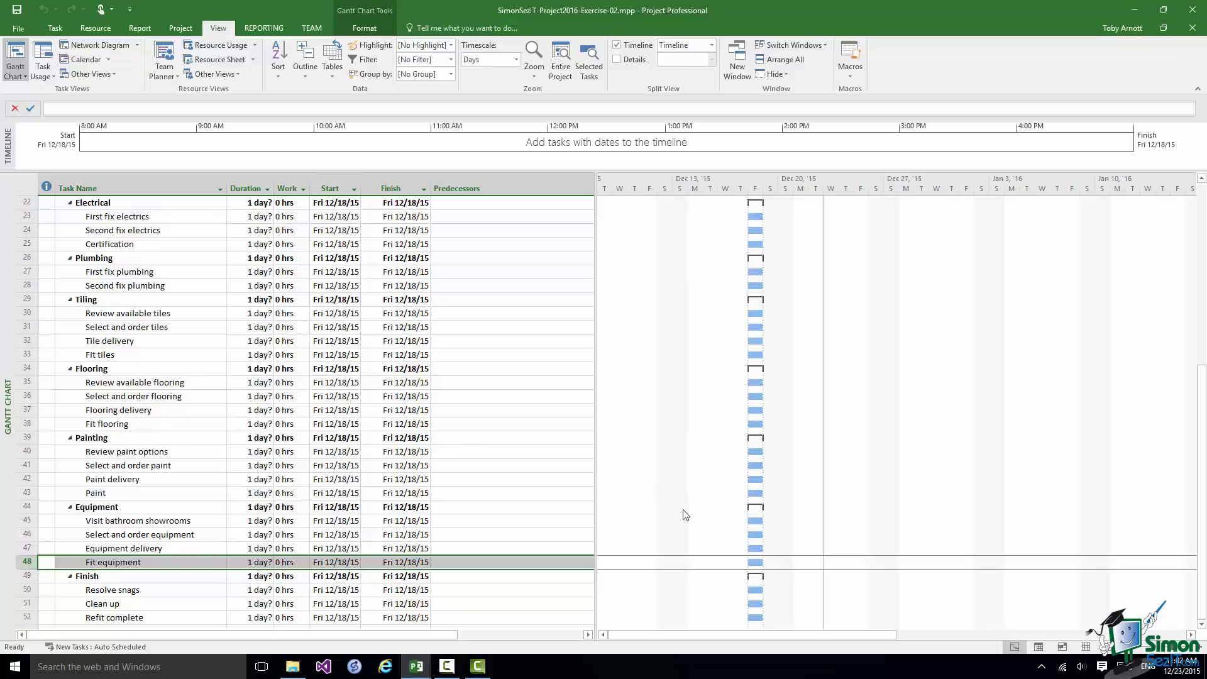
drag(1202, 441, 1193, 256)
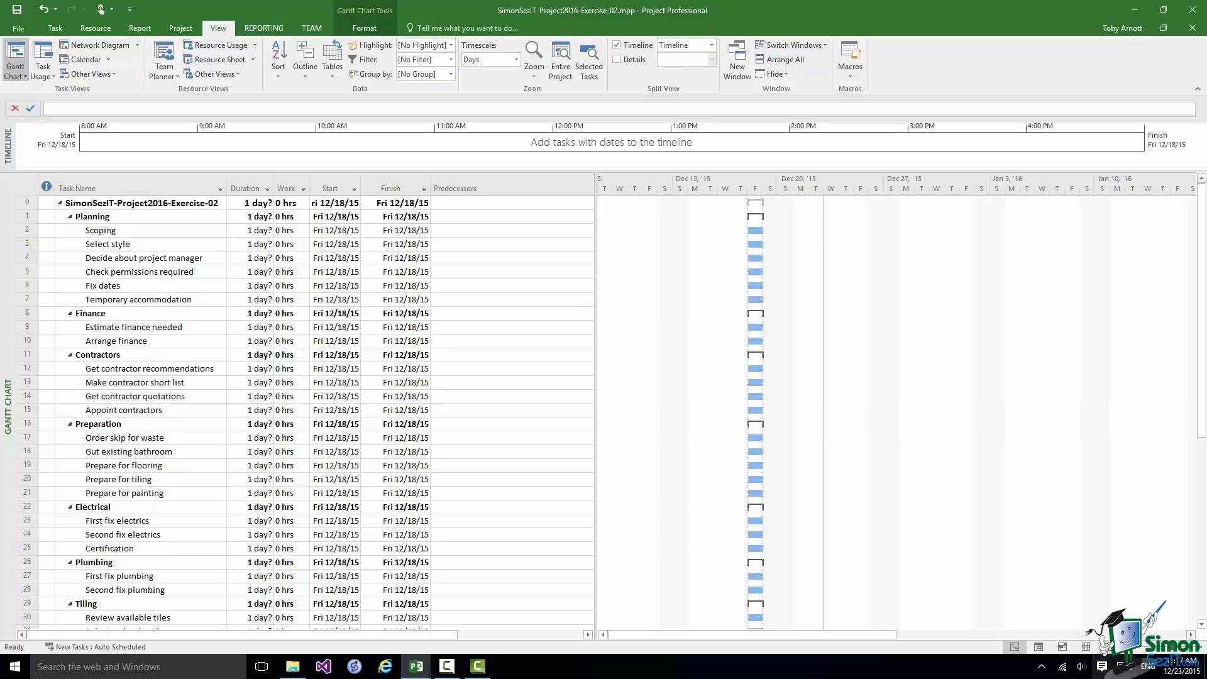
drag(1203, 375, 1205, 476)
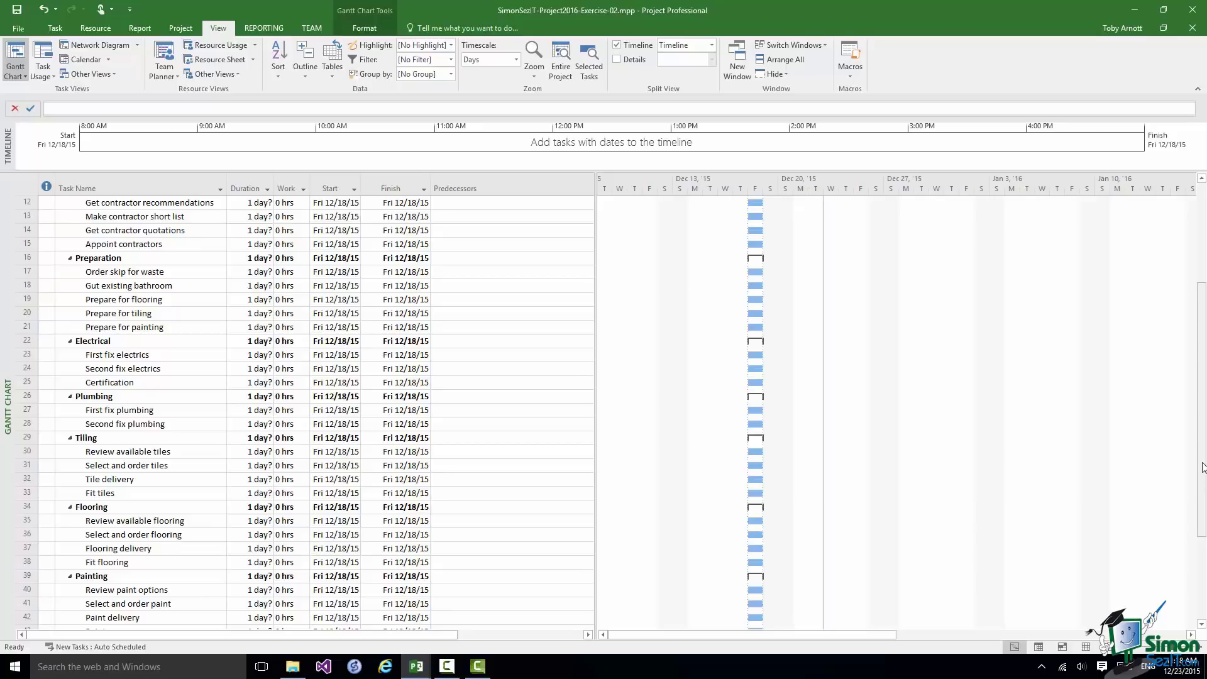
drag(1204, 474, 1205, 571)
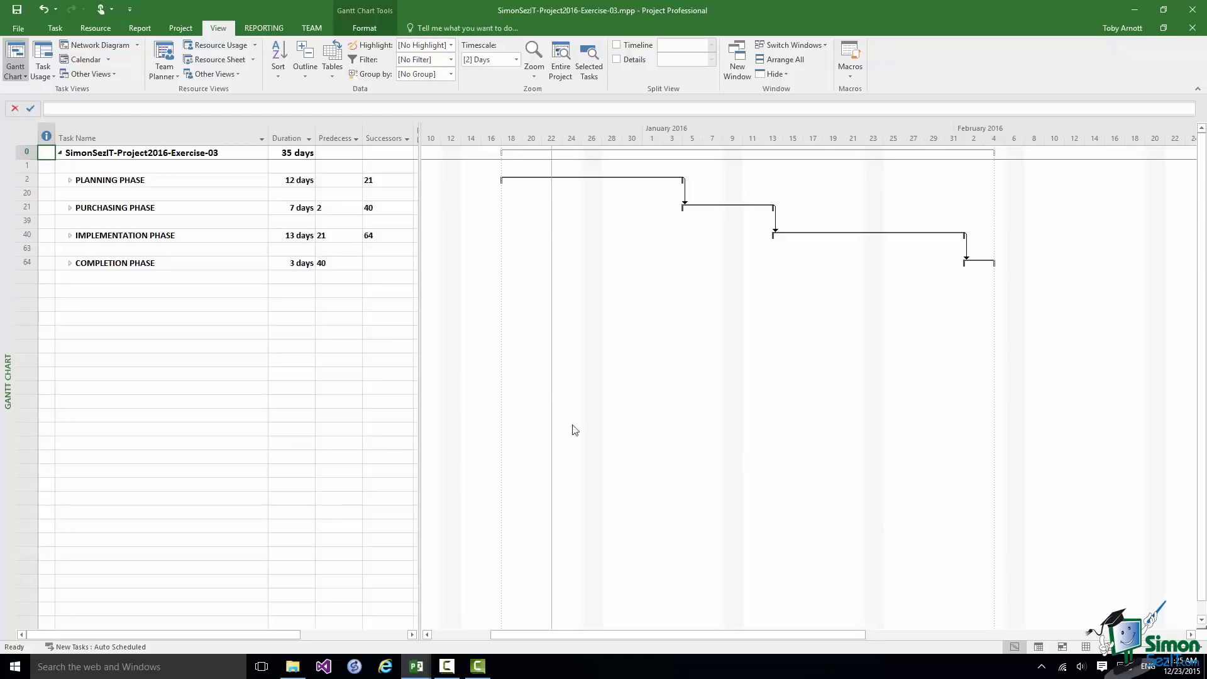
Expand the PLANNING PHASE of the Exercise-03 project and check the project's start date settings in Project Information without changing them.
click(70, 180)
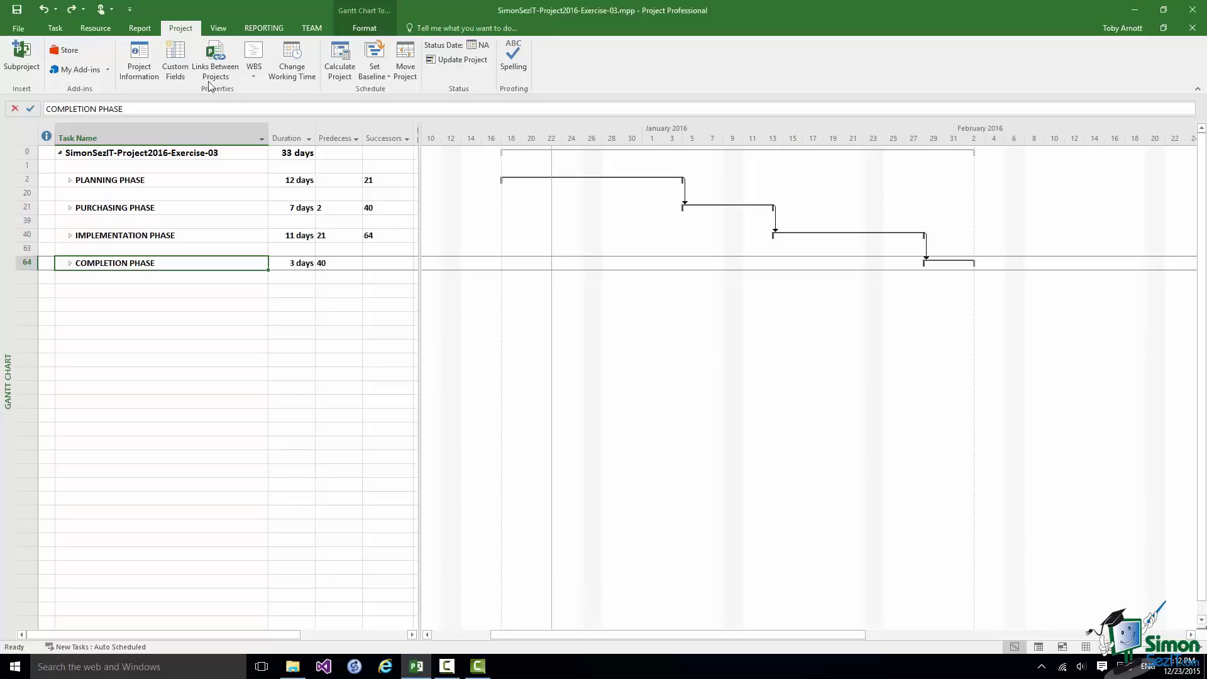
click(138, 64)
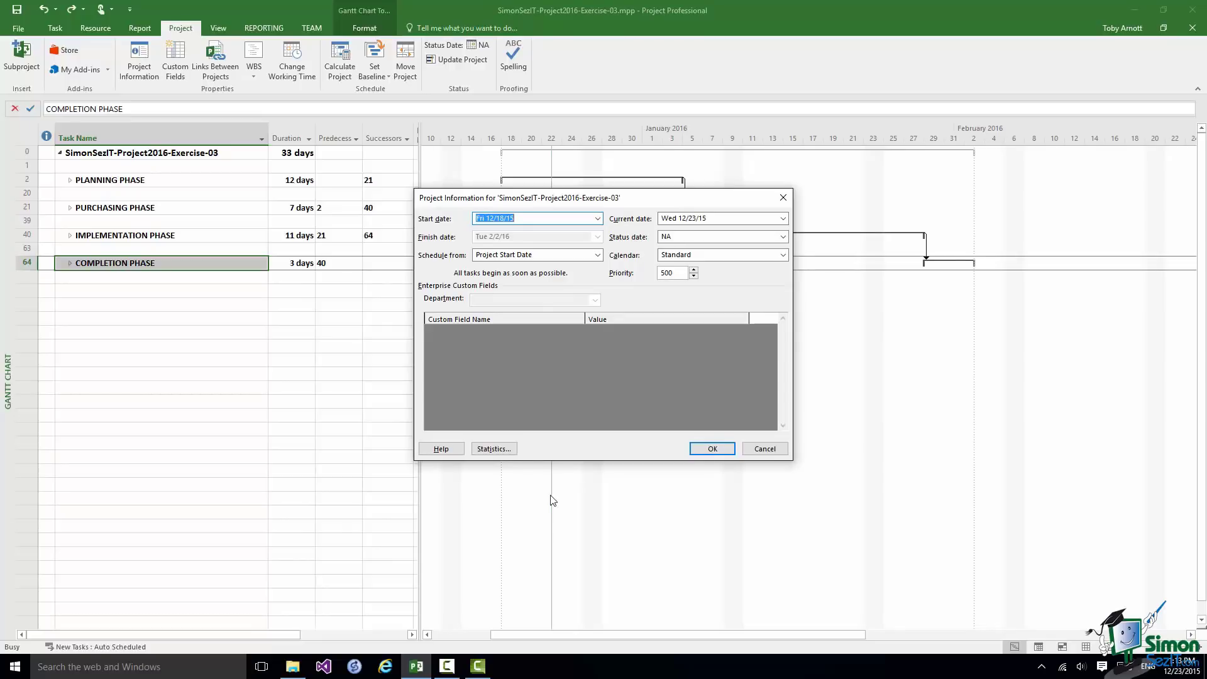
click(766, 448)
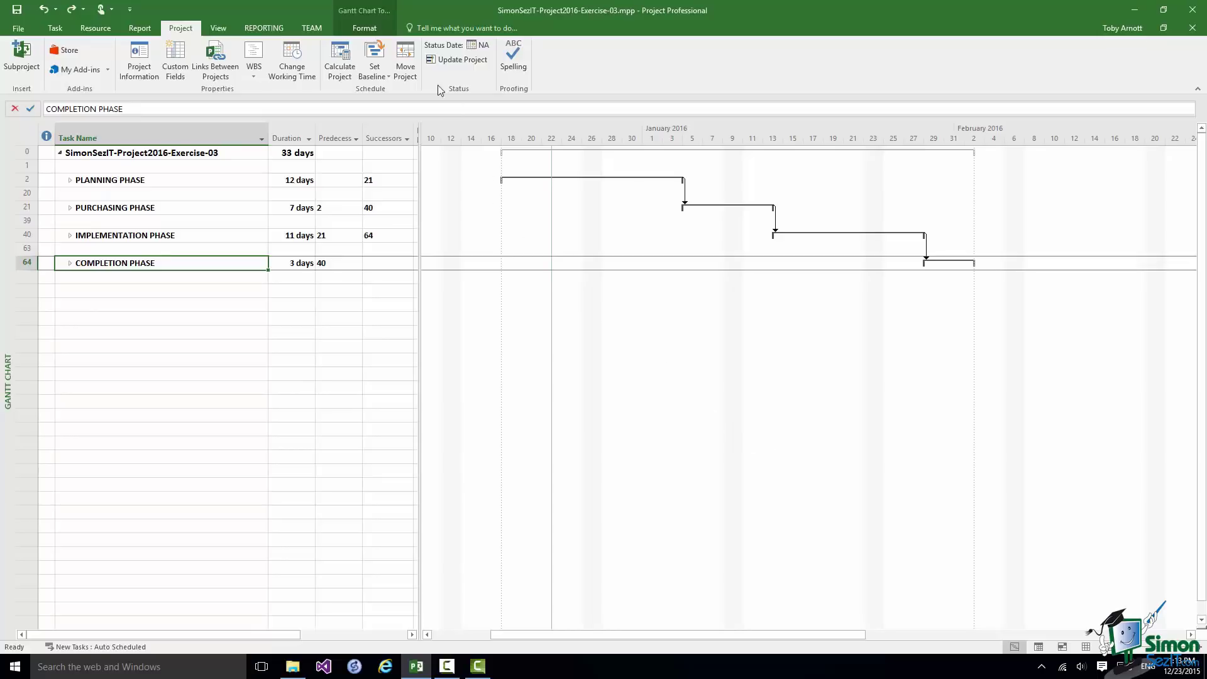
Move the whole project to a new start date of Mon 1/4/16, with its deadlines moved as well.
click(403, 56)
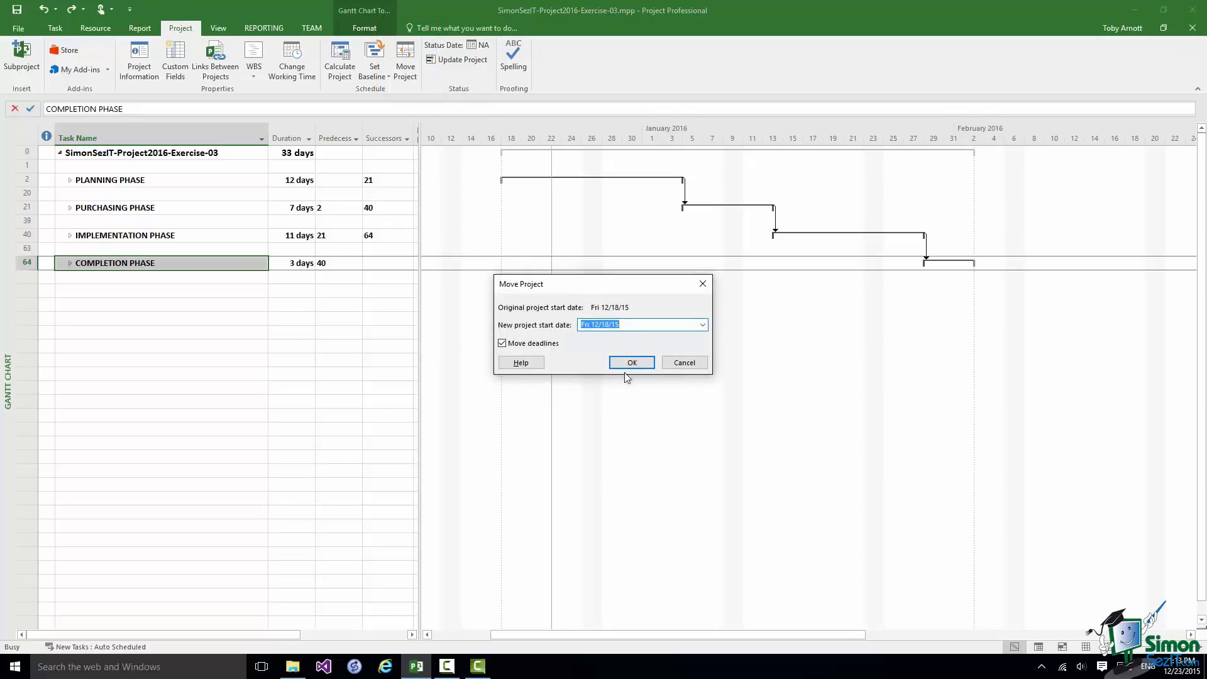
click(702, 325)
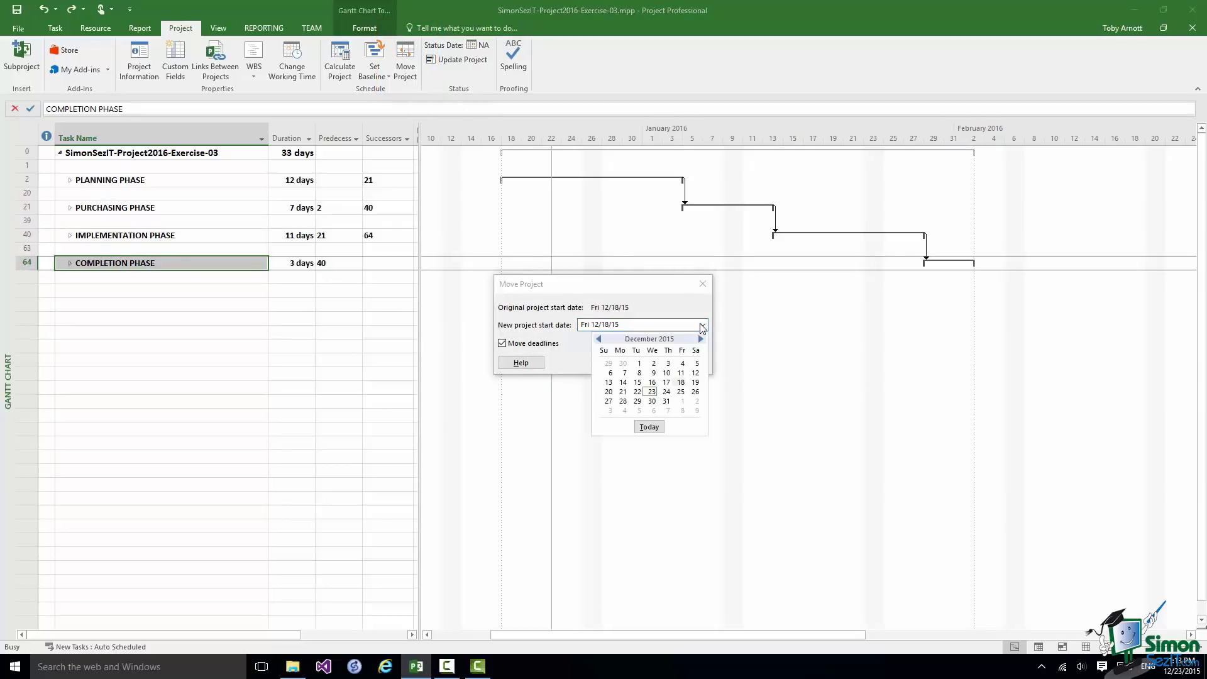
click(622, 410)
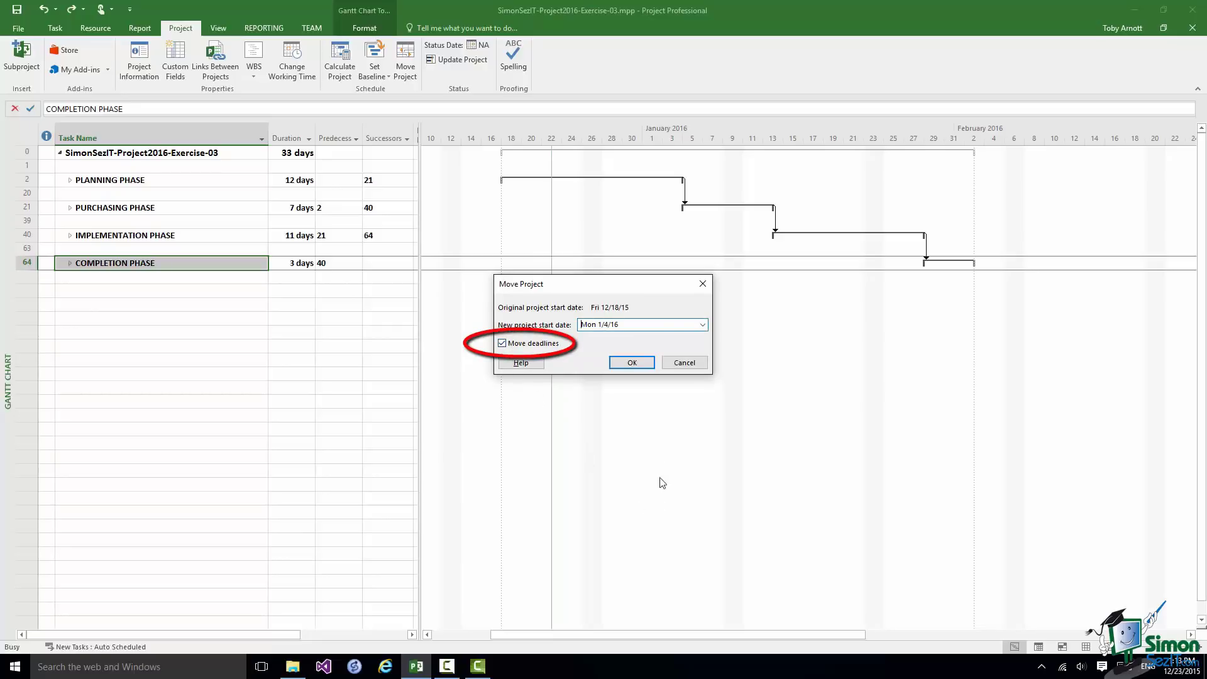
click(632, 363)
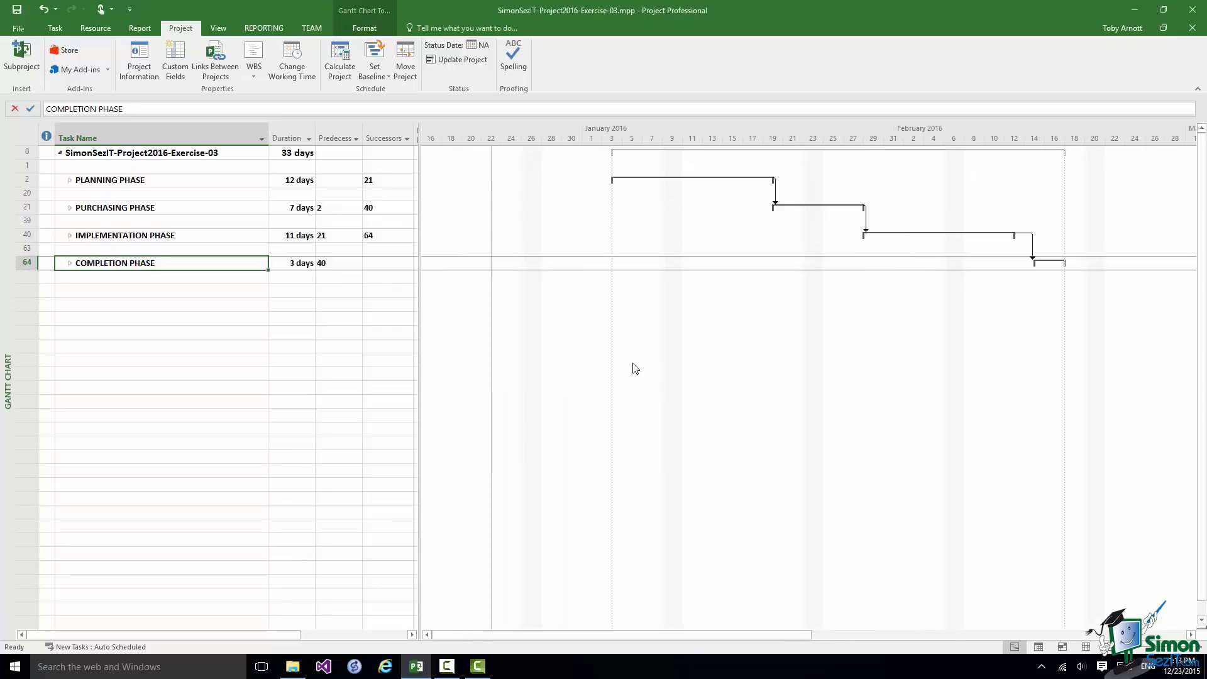